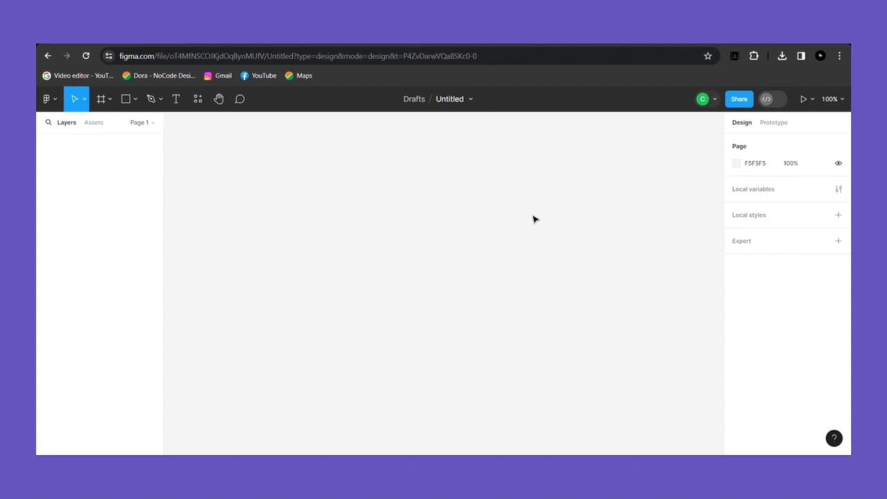
Add a 'Home' text label set to Inter Medium, size 14.
left_click(176, 99)
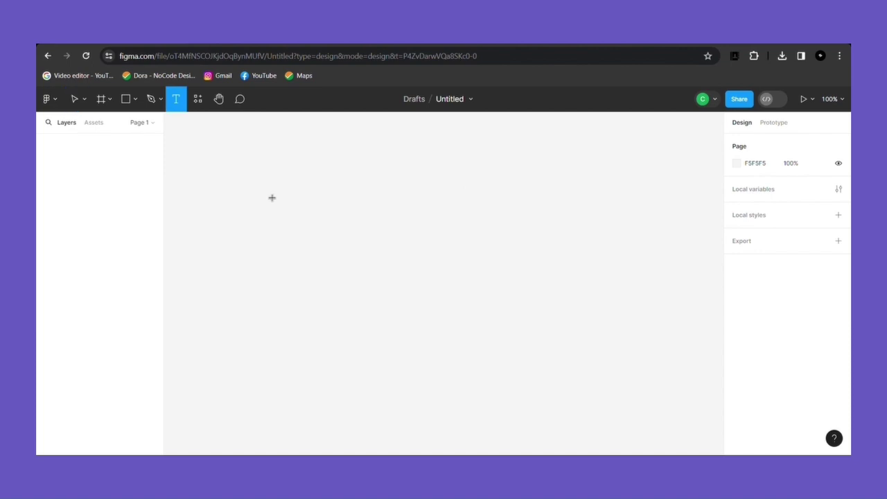
left_click(353, 217)
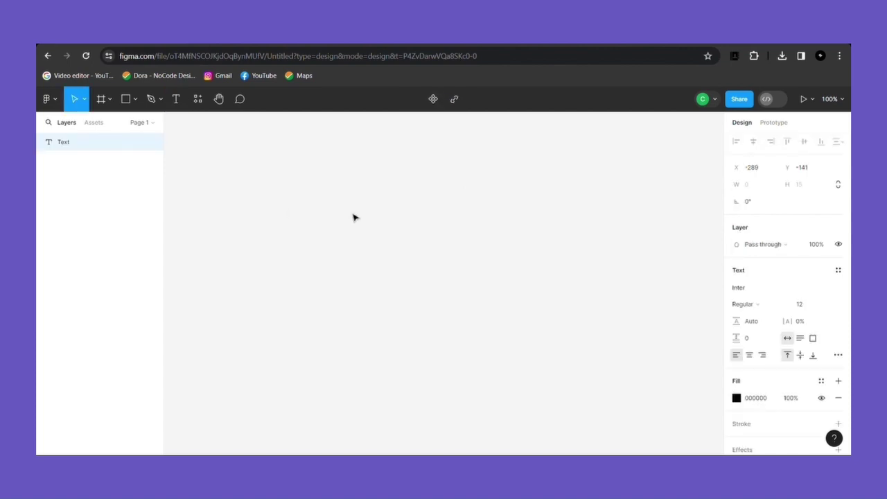
type("Home")
key("Escape")
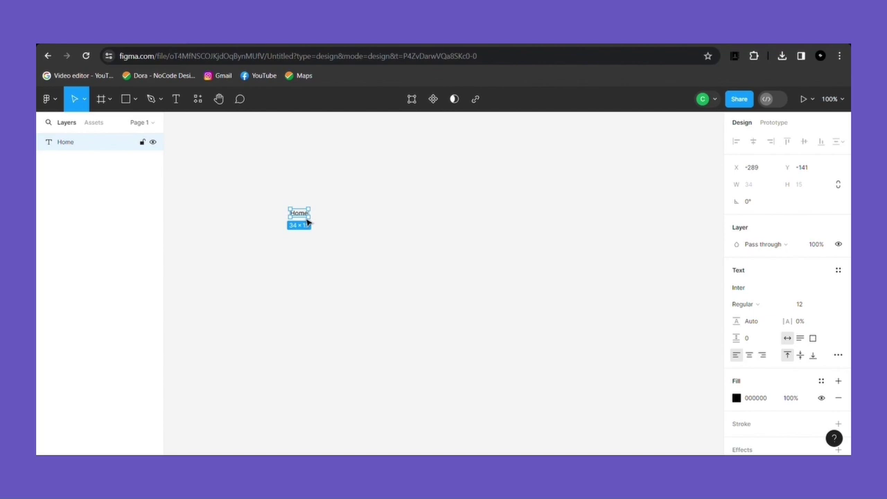
left_click(771, 307)
left_click(757, 244)
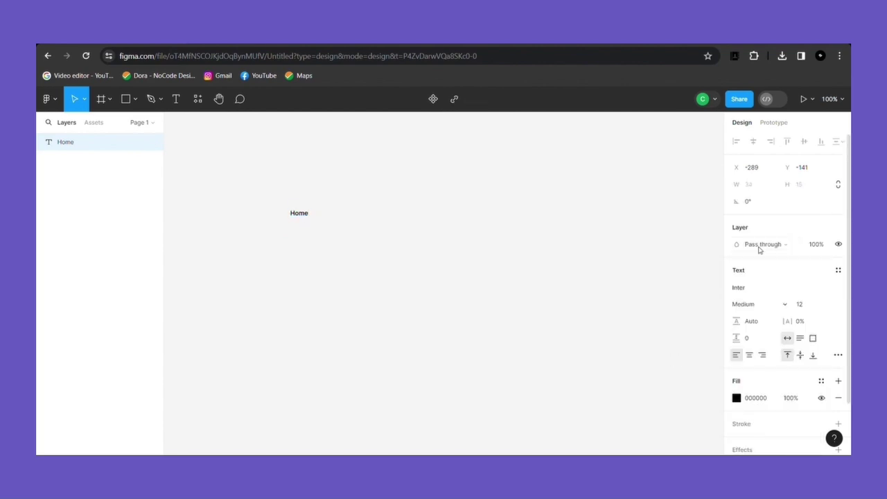
left_click(833, 307)
left_click(831, 305)
Copy the Home label to its right and retype it as 'About'.
left_click(309, 219)
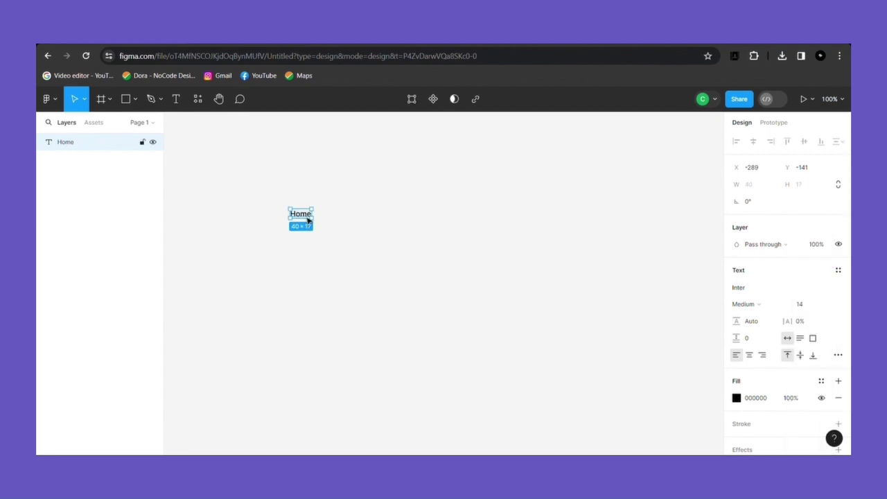
left_click_drag(309, 219, 341, 219)
double_click(340, 218)
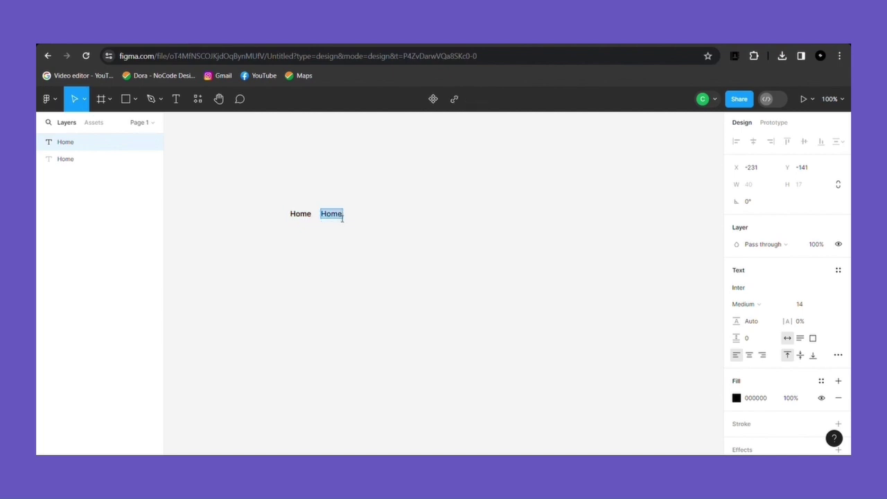
key("BackSpace")
type("About")
key("Escape")
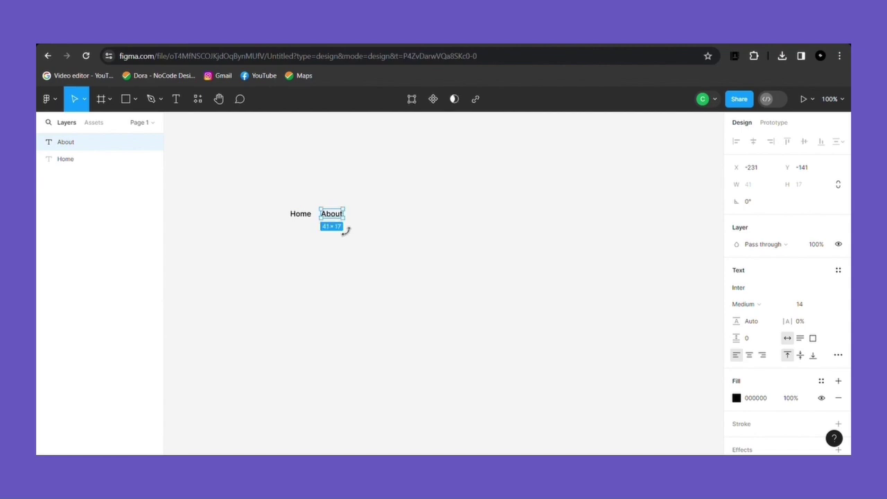
Add duplicates reading 'Blog' and 'Contact' to the right, completing the row.
key("ctrl+d")
left_click_drag(342, 222, 368, 221)
double_click(365, 216)
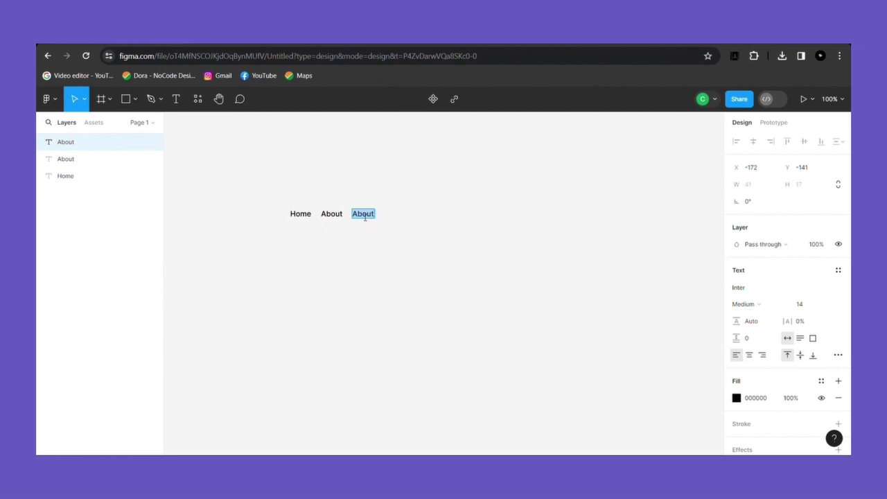
key("BackSpace")
type("Blog")
key("Escape")
key("ctrl+d")
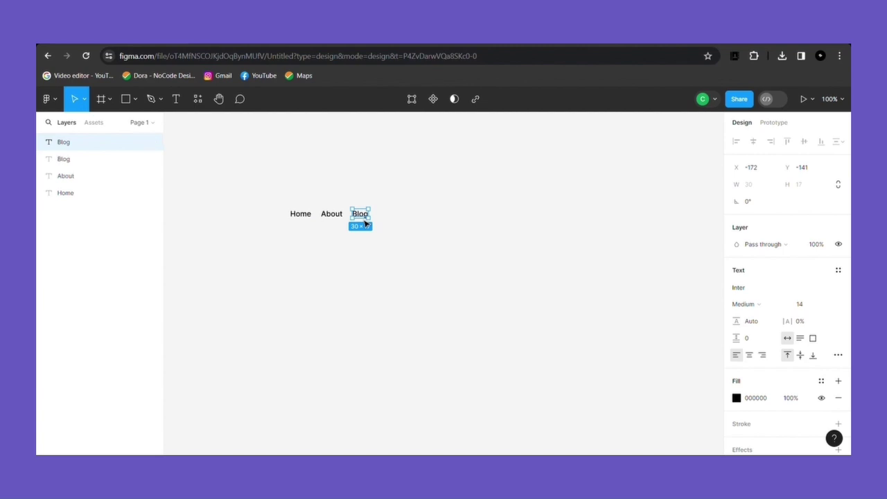
left_click_drag(360, 220, 385, 220)
double_click(386, 217)
type("Contact")
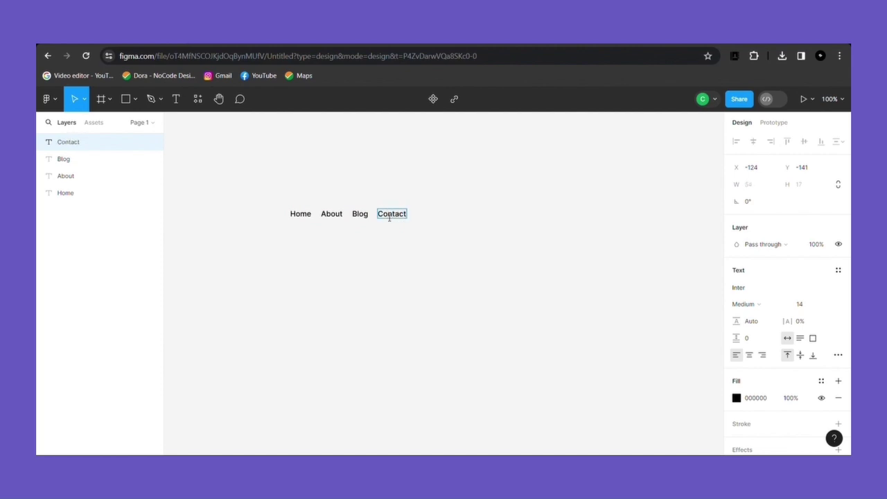
key("Escape")
key("Escape")
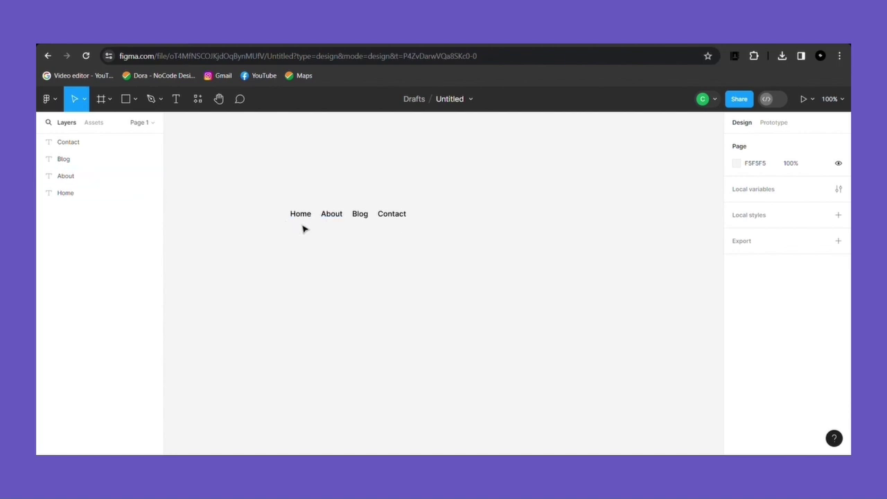
Wrap Home, About, Blog and Contact in an auto-layout frame renamed 'Navigation Menu'.
left_click_drag(285, 203, 425, 233)
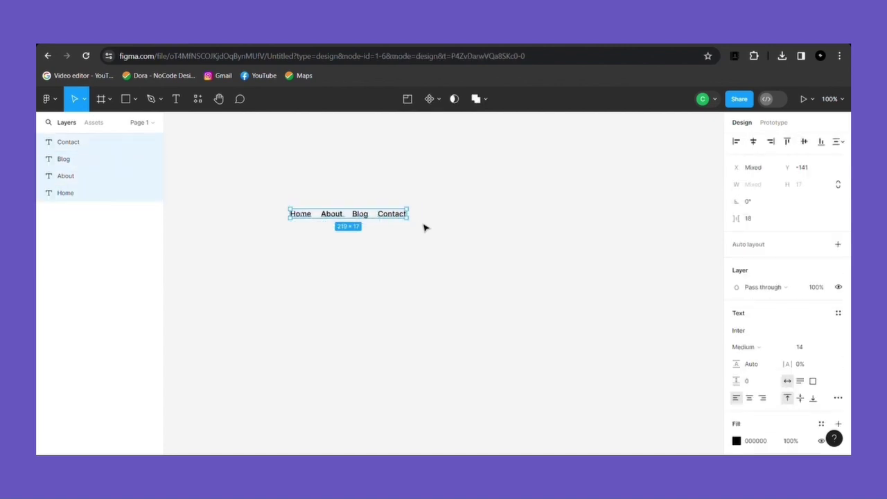
key("shift+a")
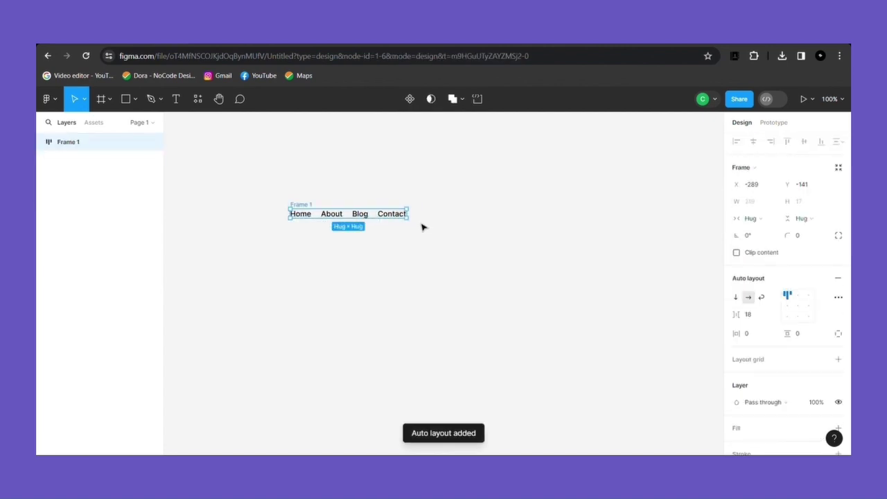
double_click(309, 206)
key("BackSpace")
type("Navigation Menu")
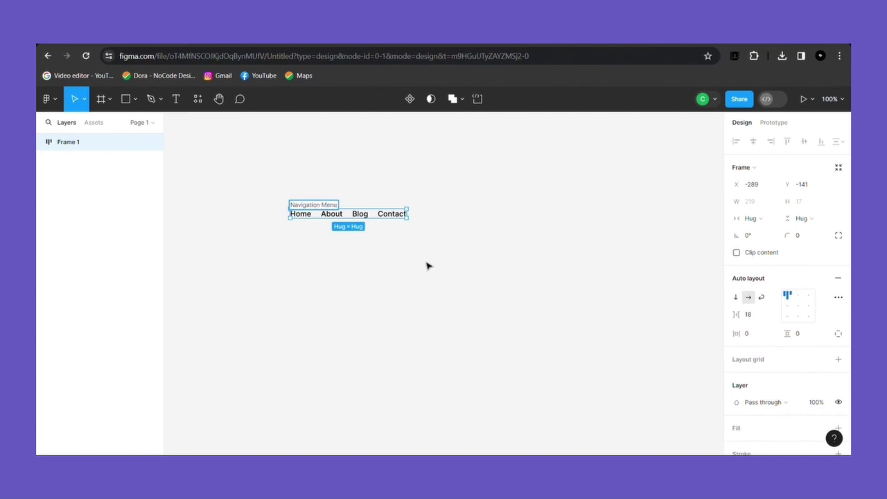
Widen the gap between the Navigation Menu items to 35.
left_click(425, 263)
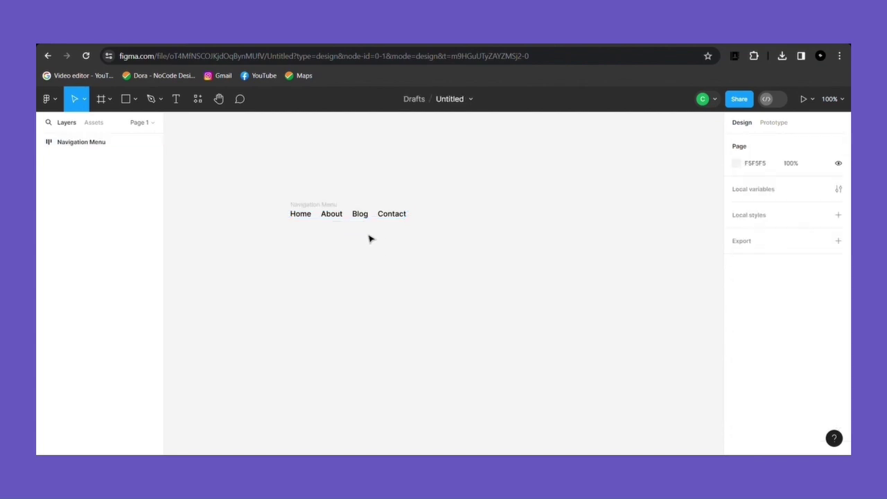
left_click(315, 213)
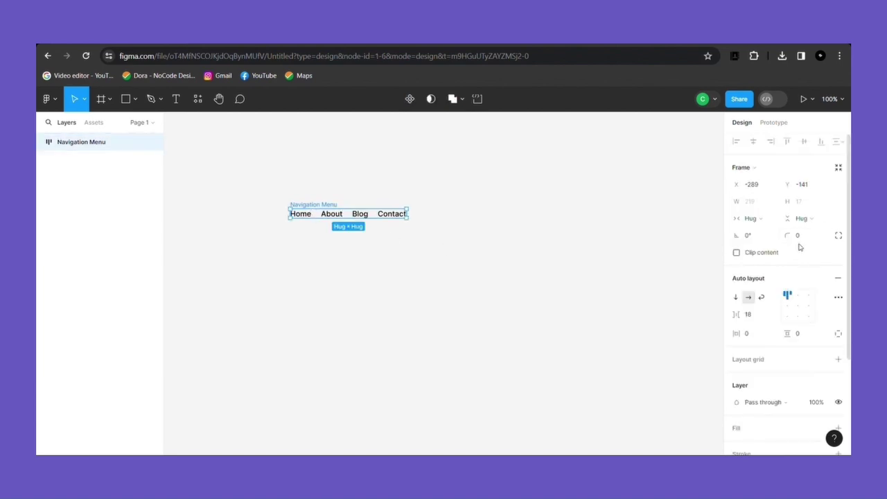
scroll(836, 278, "down", 3)
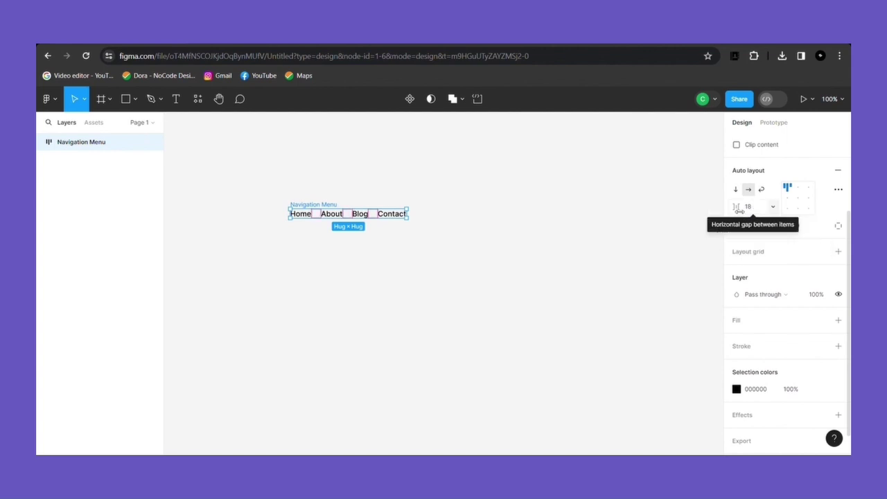
left_click_drag(739, 209, 796, 230)
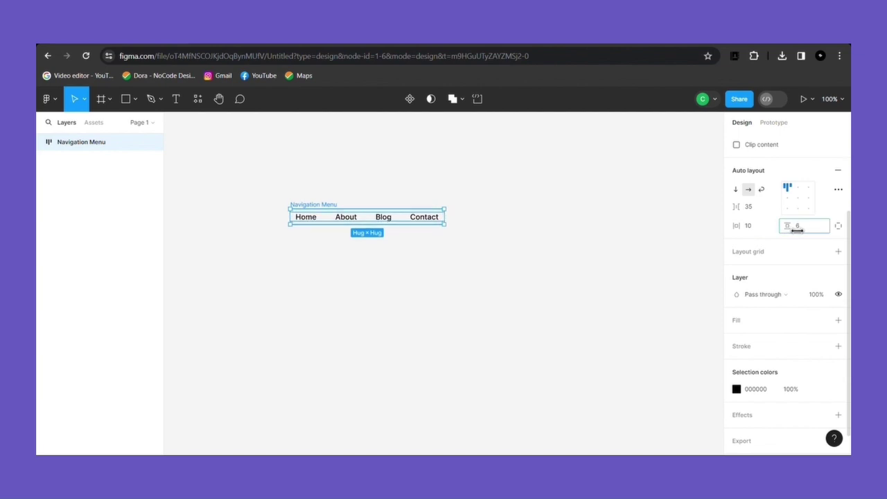
Give the Navigation Menu frame a white background fill.
left_click(594, 241)
left_click(348, 217)
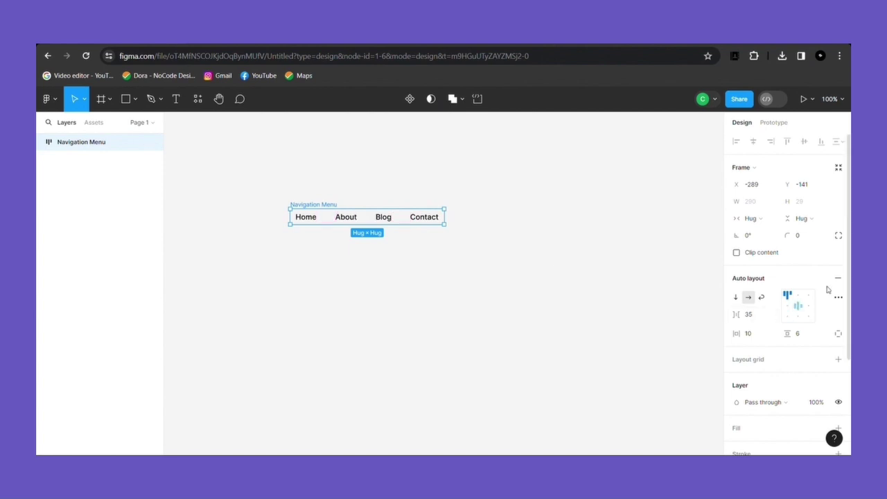
scroll(797, 291, "down", 4)
left_click(737, 303)
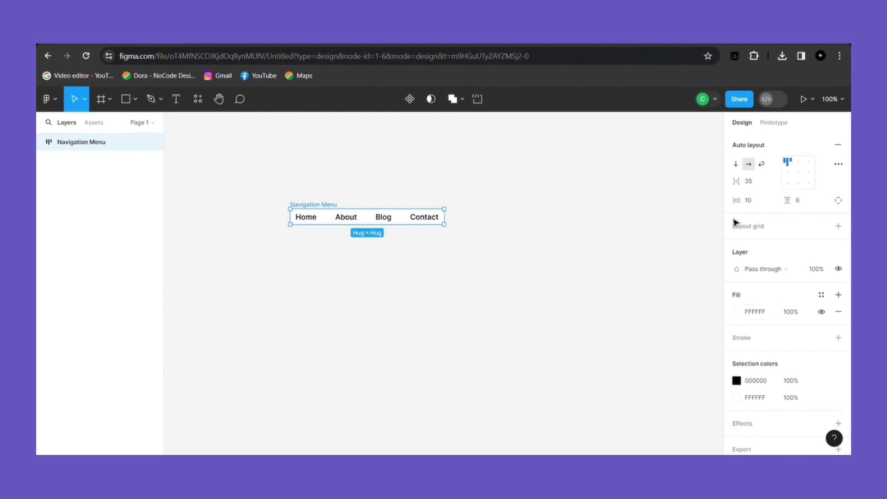
Round the Navigation Menu frame's corners to a radius of 30.
scroll(831, 208, "up", 3)
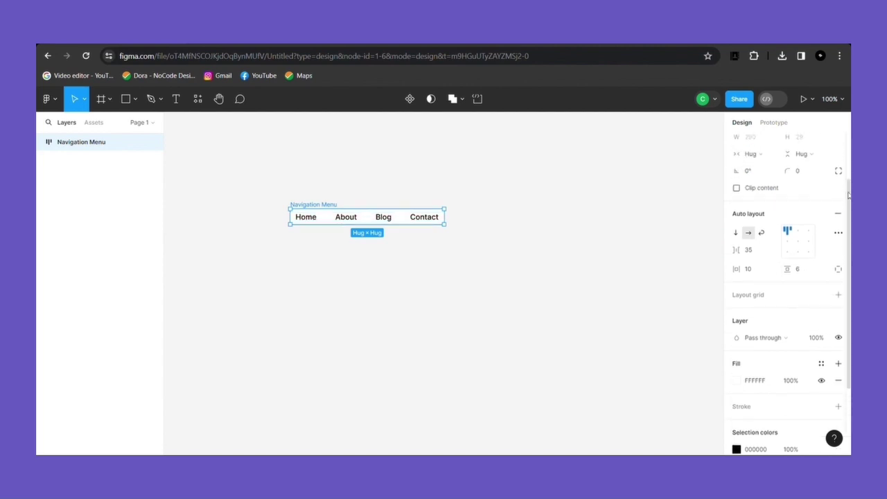
left_click(810, 216)
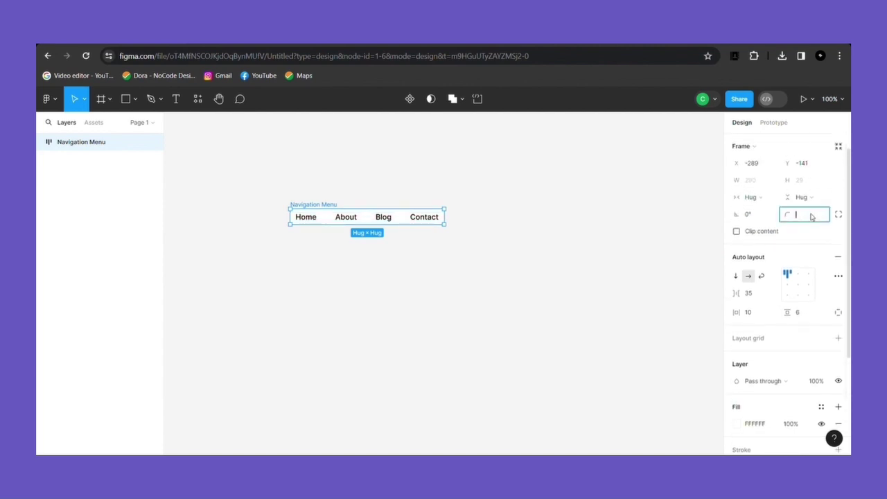
left_click(534, 288)
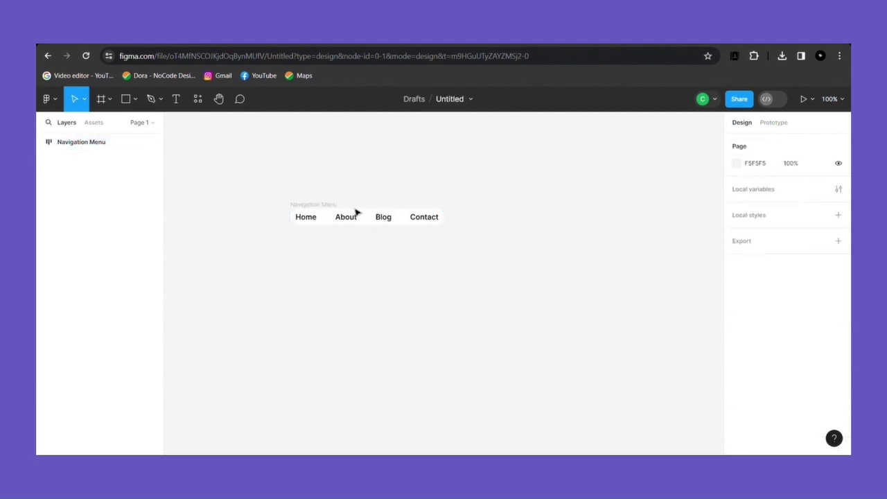
Bring up the menu's black text colour for editing.
left_click(337, 219)
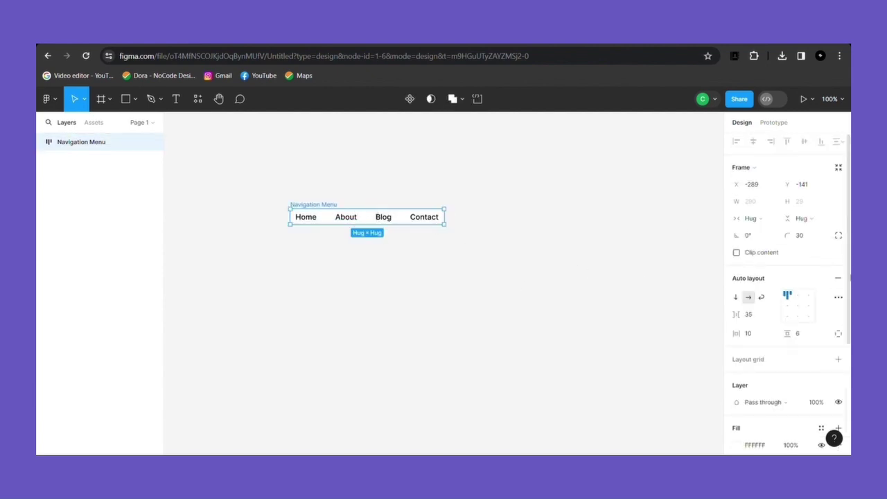
scroll(783, 291, "down", 3)
scroll(790, 291, "down", 1)
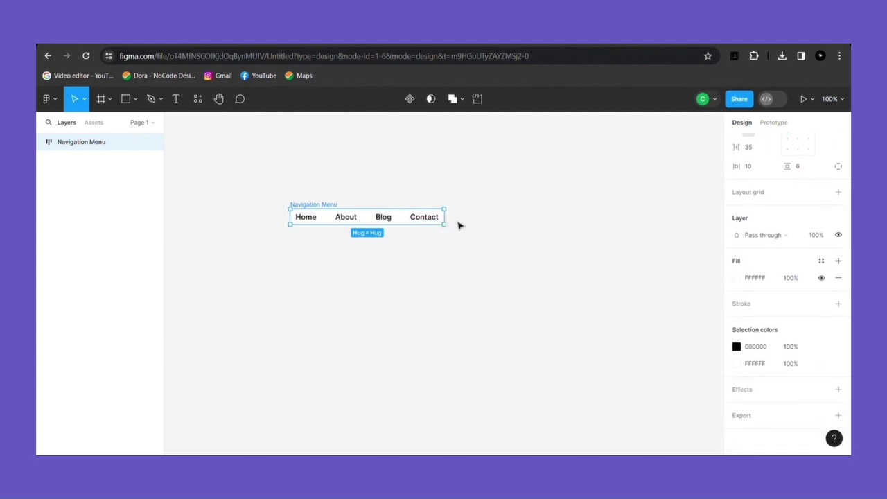
left_click(736, 346)
Lighten the menu text to gray 828282 and make the Home label blue 325FFF.
left_click_drag(596, 309, 571, 253)
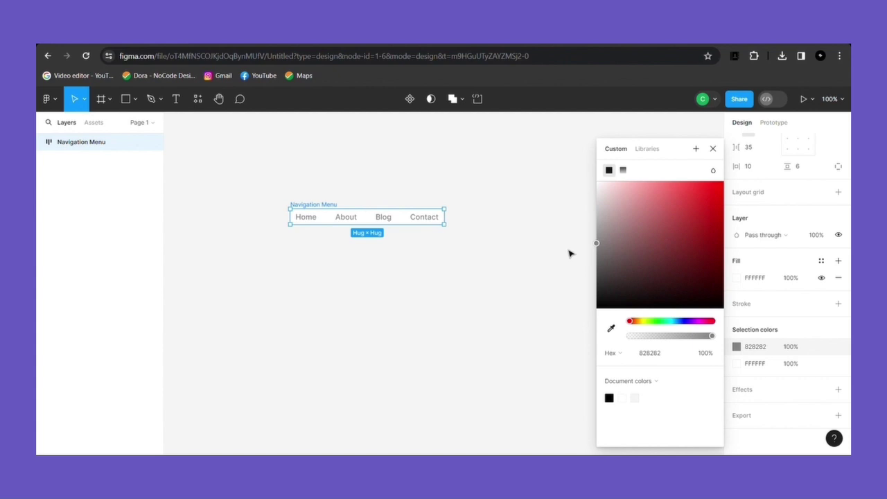
left_click(712, 148)
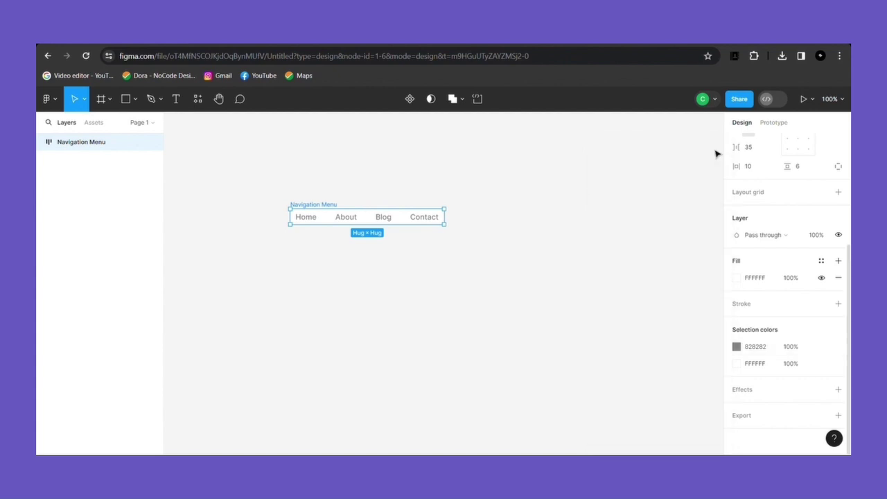
double_click(308, 220)
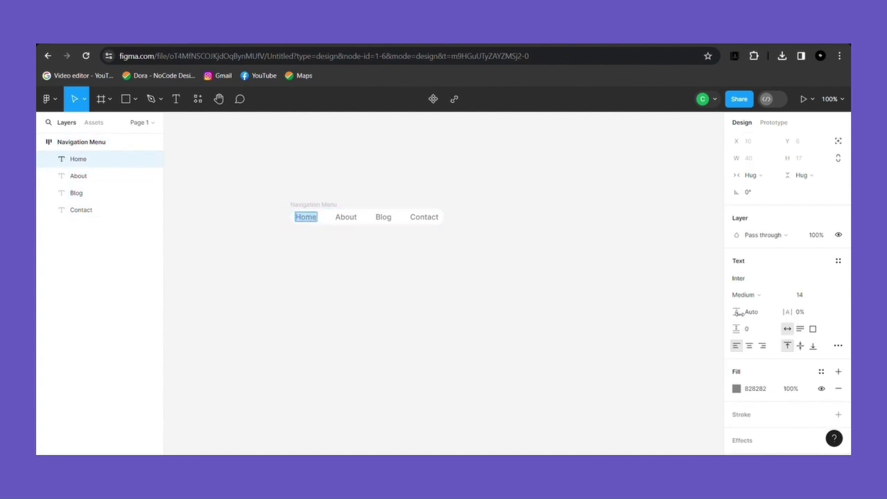
left_click(736, 389)
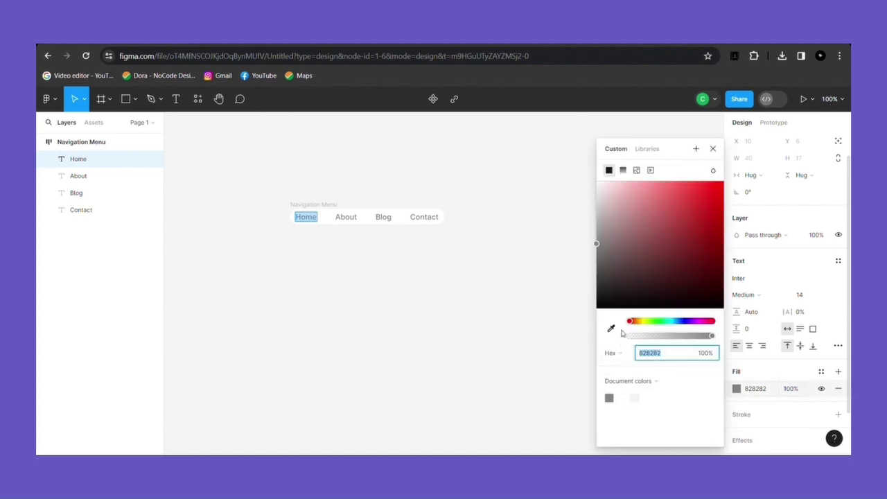
left_click(682, 322)
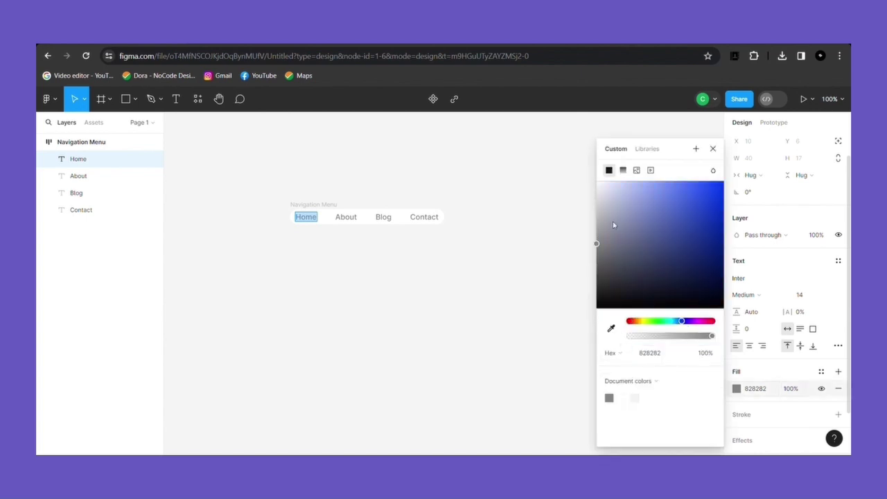
left_click_drag(613, 224, 698, 162)
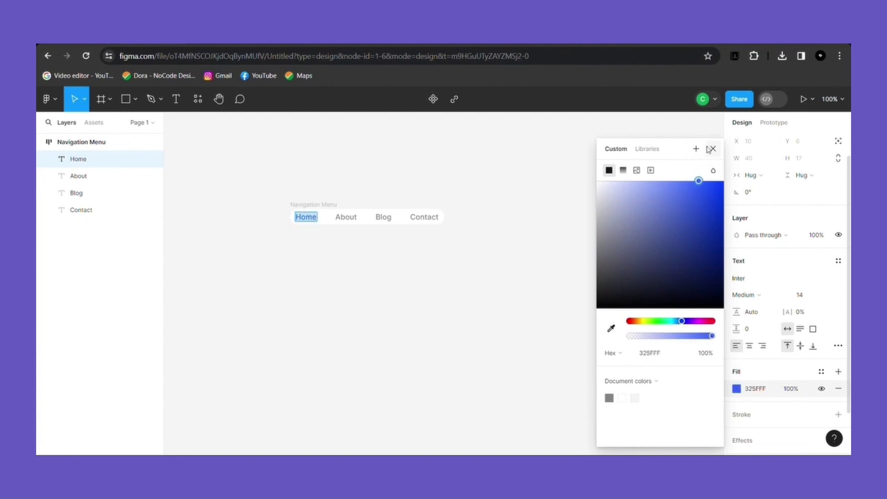
left_click(710, 148)
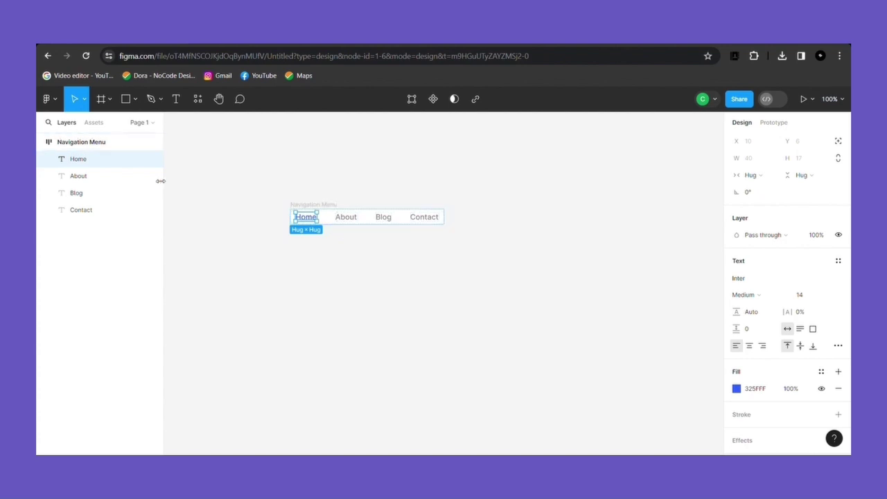
Draw a rectangle below the menu and resize it into a 38×1 bar.
left_click(136, 102)
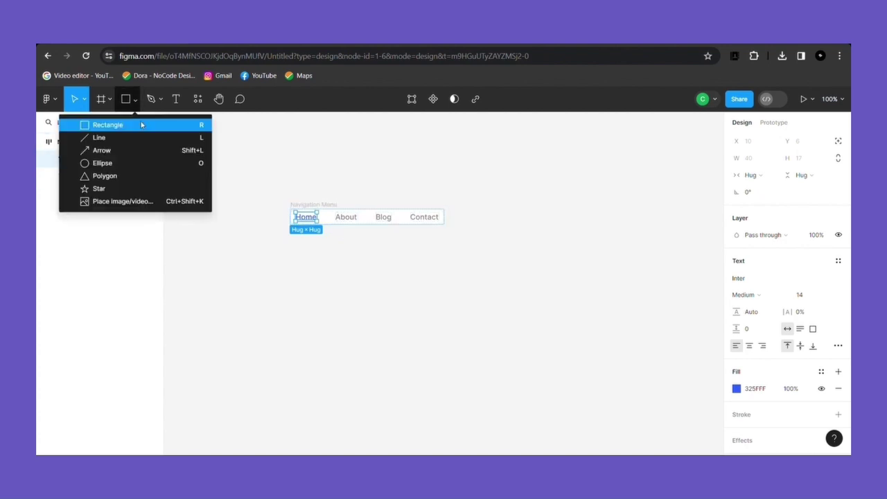
left_click(104, 123)
left_click(308, 251)
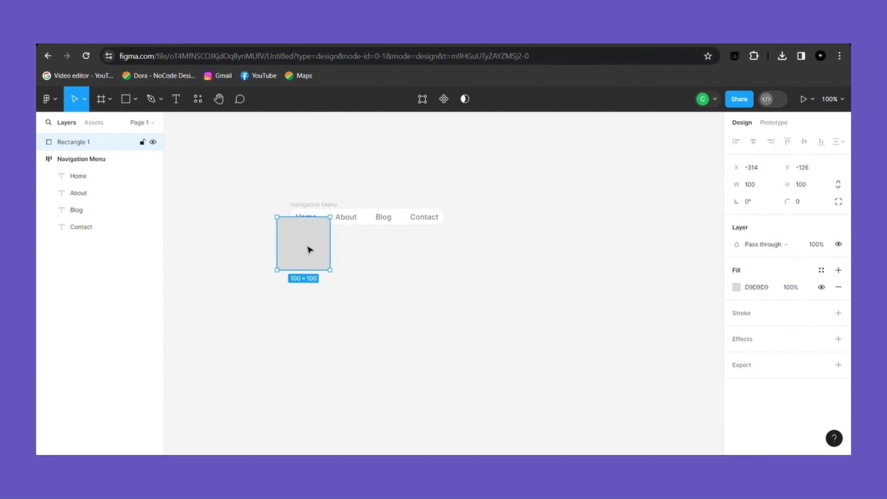
left_click_drag(308, 251, 318, 269)
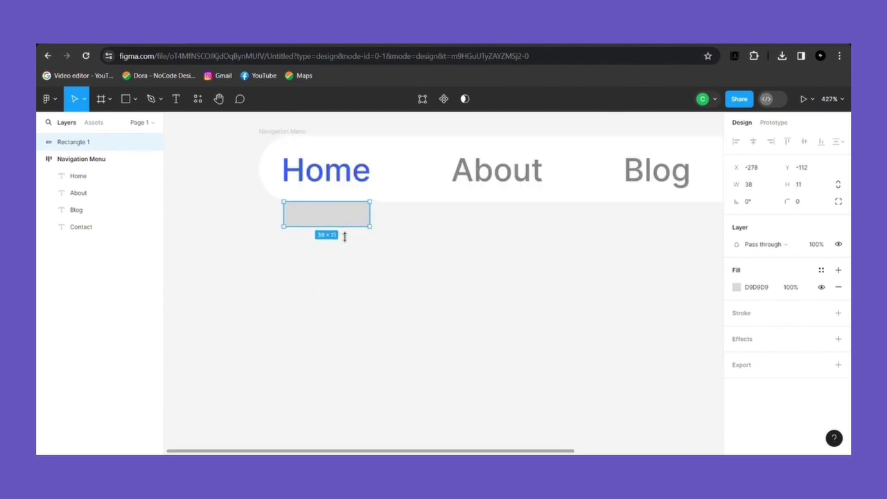
left_click_drag(344, 235, 342, 217)
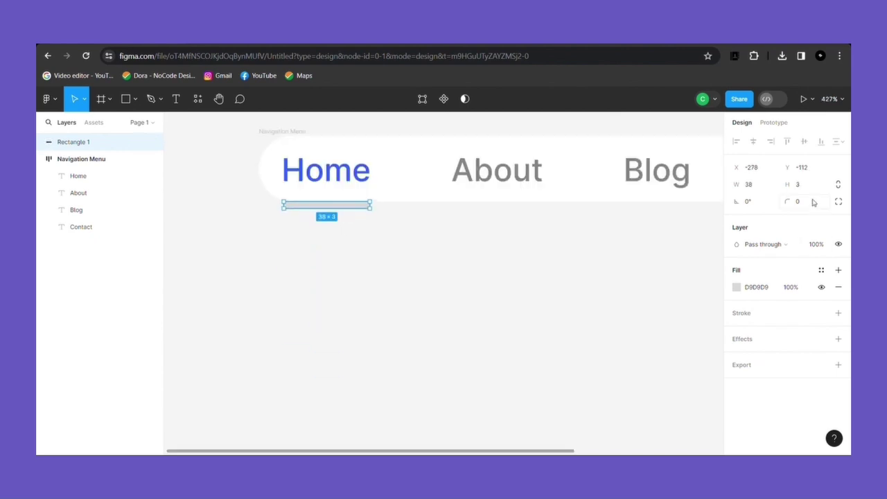
left_click_drag(790, 185, 786, 184)
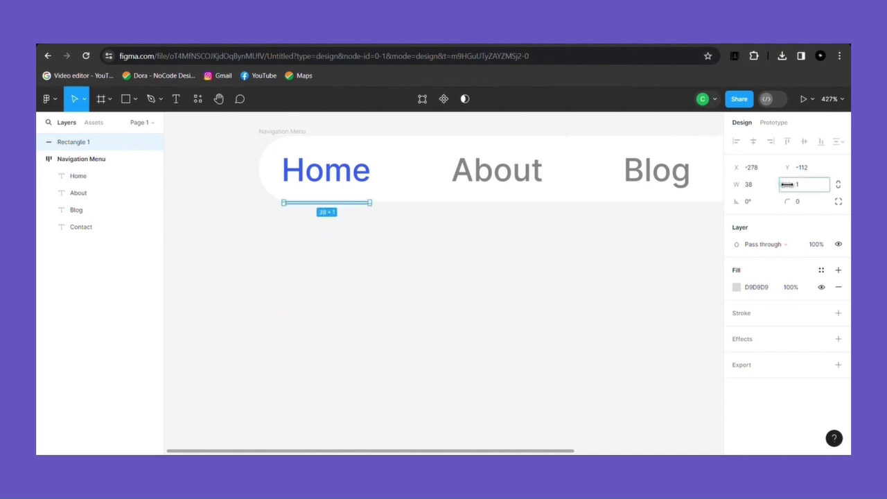
Give the bar a corner radius of 5 and a blue 325FFF fill.
left_click(388, 291)
left_click(325, 203)
left_click(805, 205)
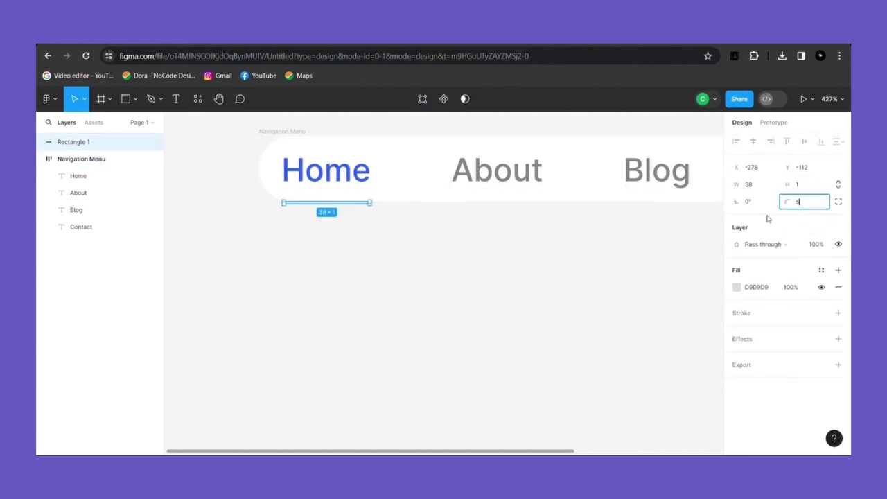
left_click(399, 266)
left_click(334, 209)
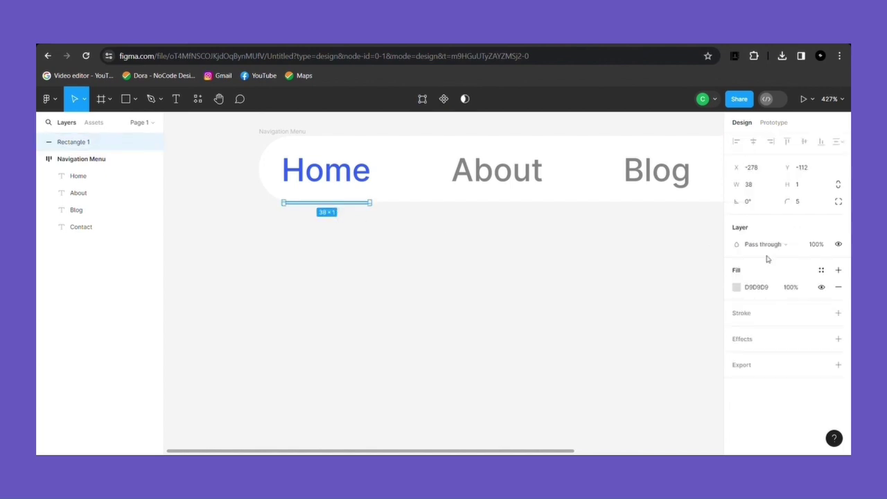
left_click(736, 289)
left_click(662, 397)
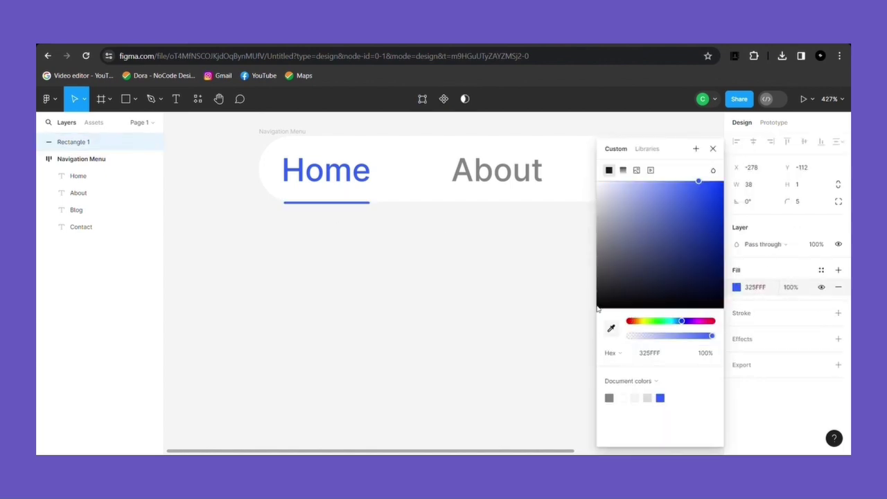
left_click(712, 148)
left_click(531, 237)
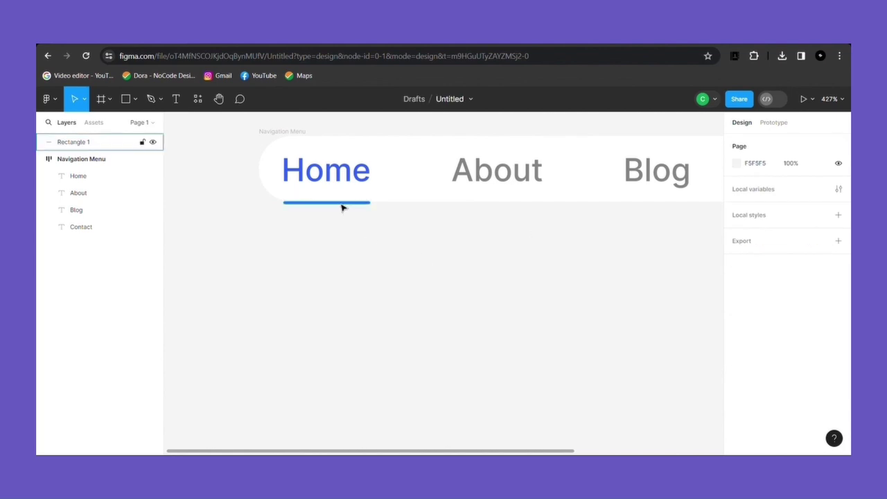
Move the blue bar into Navigation Menu between Home and About.
left_click_drag(341, 208, 436, 206)
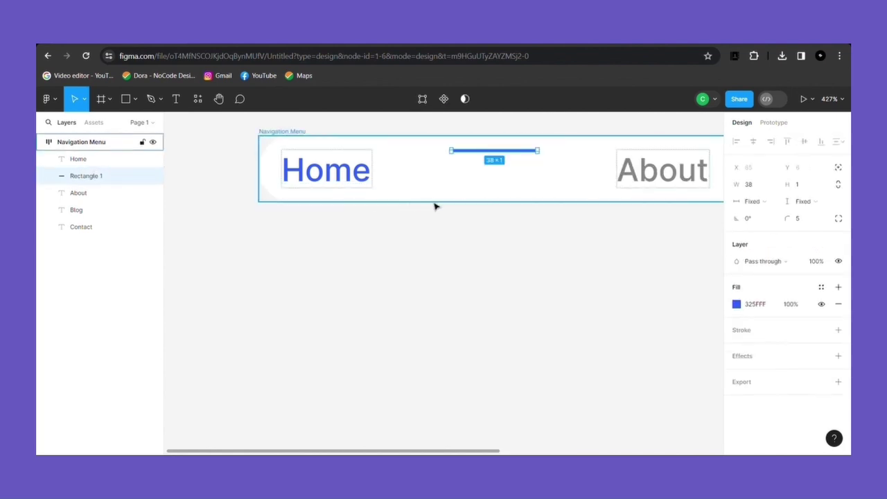
scroll(605, 308, "down", 3)
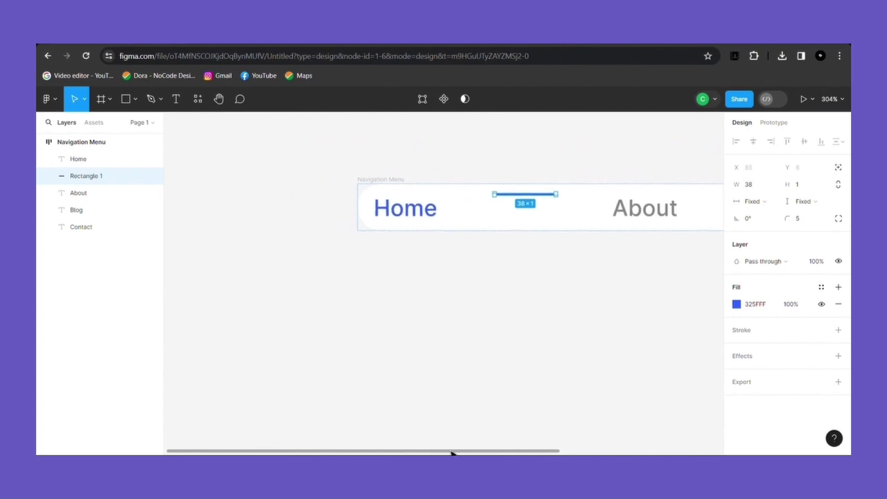
left_click_drag(455, 453, 571, 453)
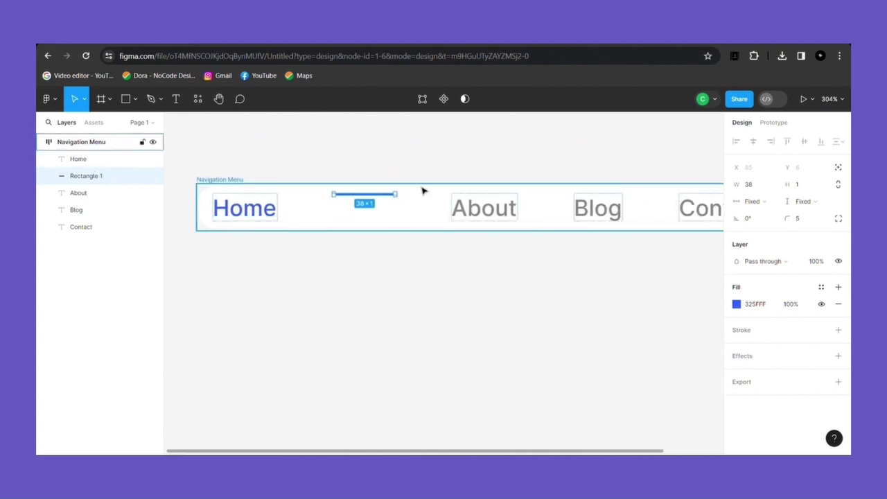
Wrap Home and the blue bar in a vertical auto-layout frame with 0 spacing.
left_click(100, 162)
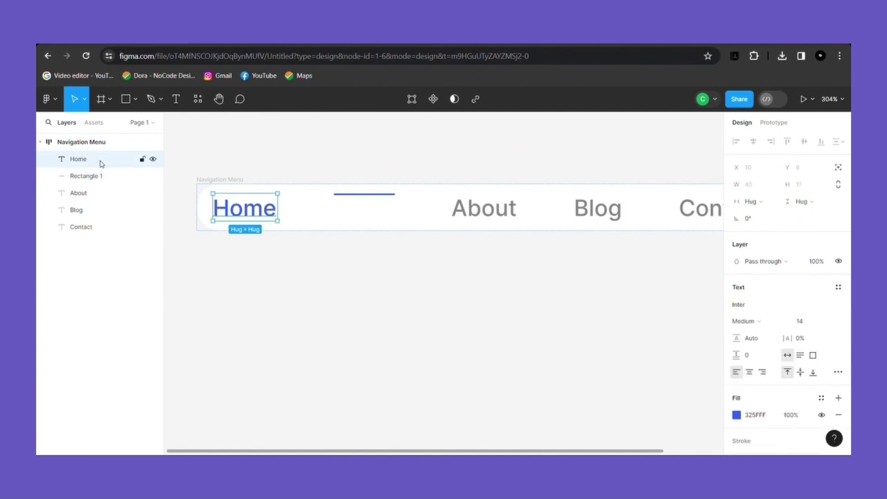
left_click(98, 179, "shift")
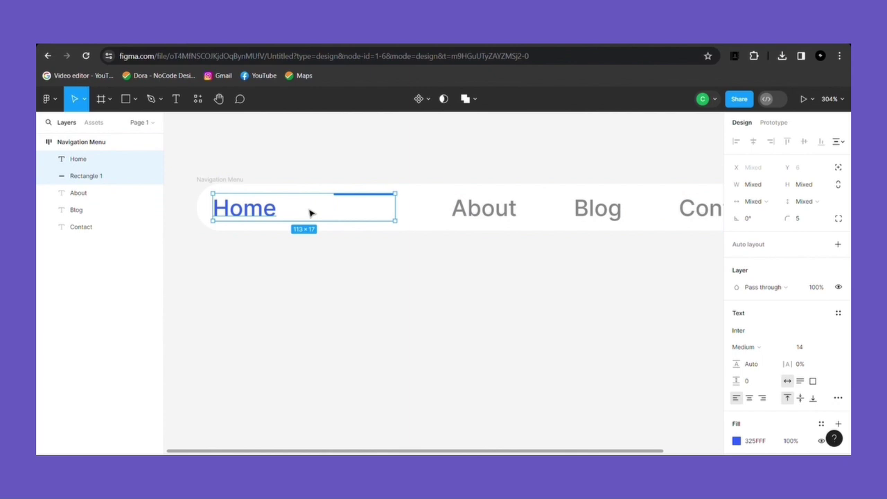
key("shift+a")
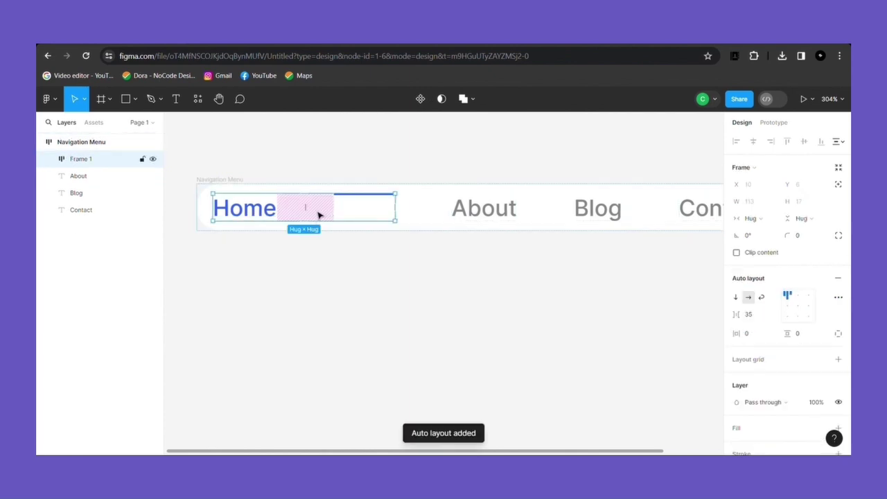
left_click(736, 298)
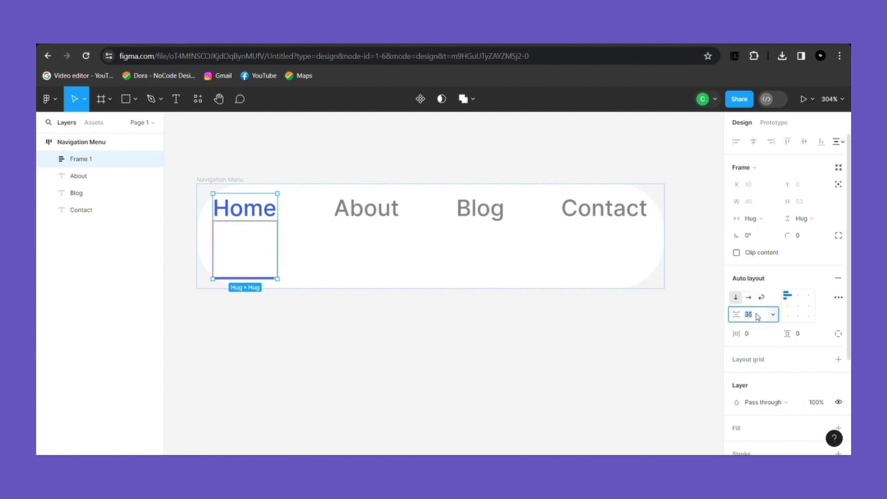
left_click(757, 316)
type("0")
left_click(386, 269)
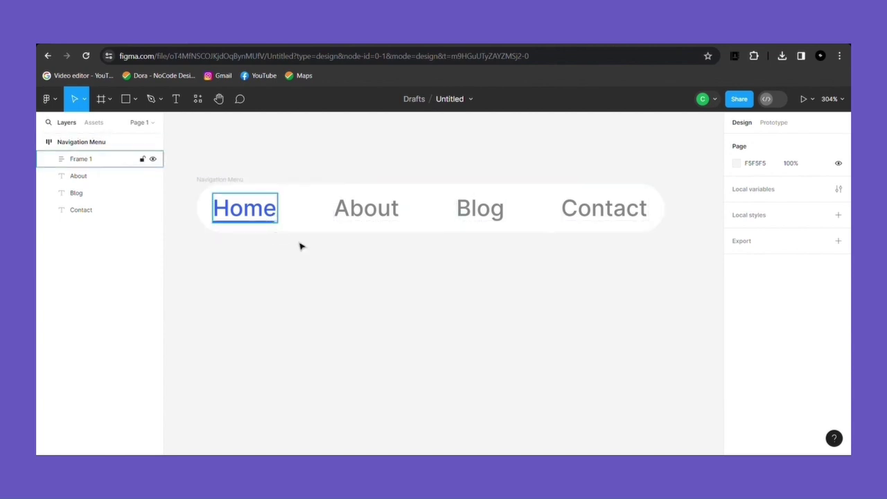
Make Navigation Menu a component and add a second variant.
left_click(234, 182)
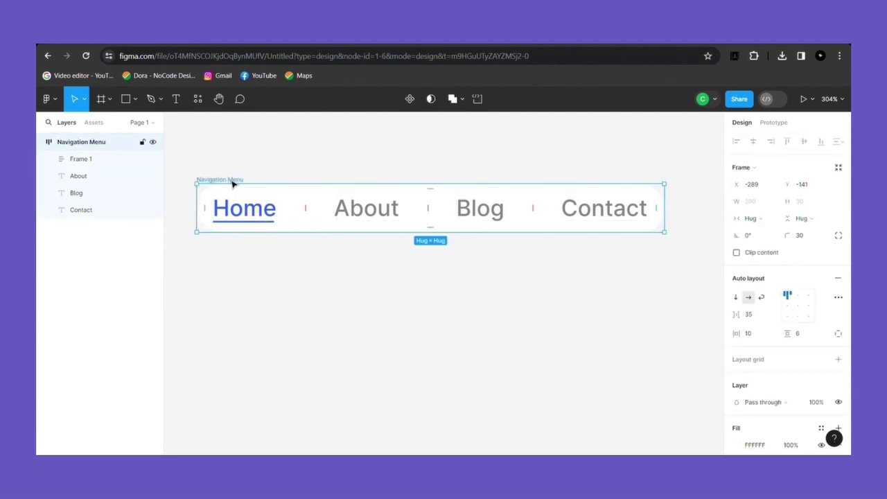
left_click(409, 99)
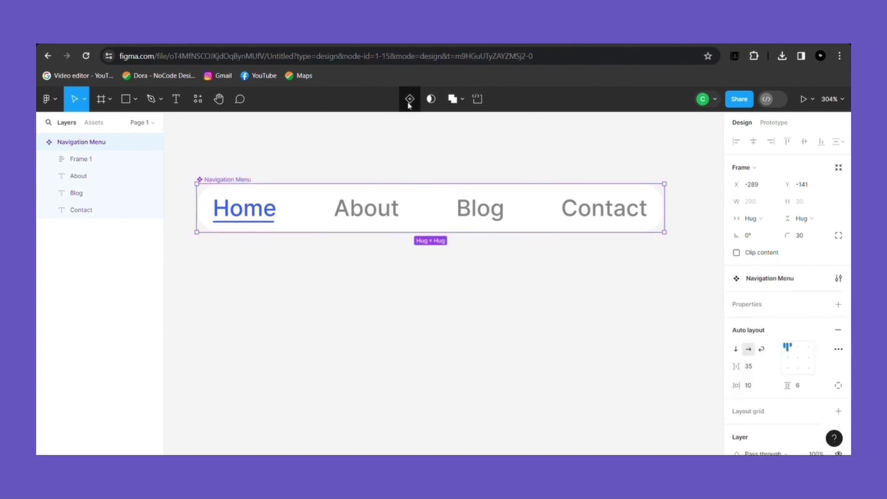
left_click(409, 99)
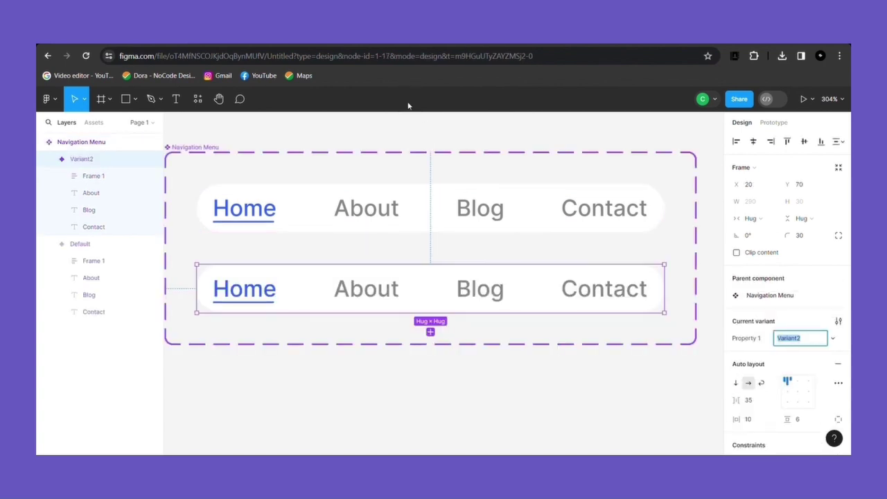
In Variant2, move the underlined item after About and retype it as 'About'.
left_click(255, 297)
left_click_drag(262, 299, 383, 300)
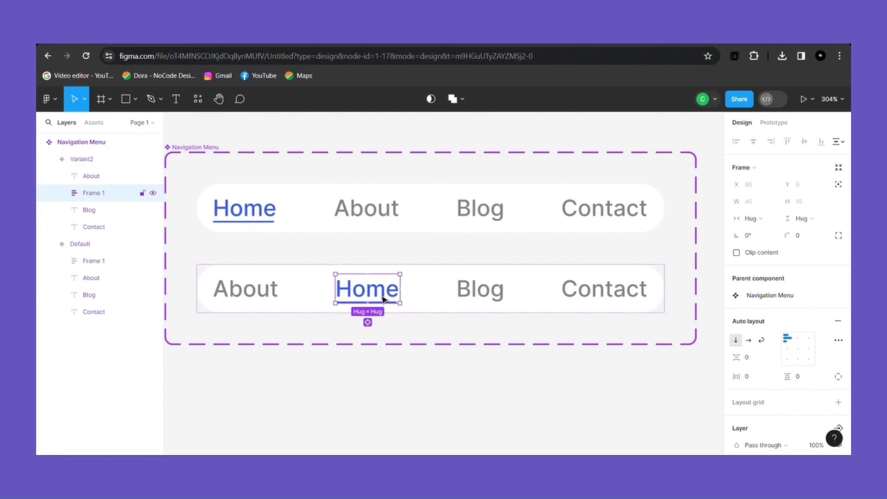
double_click(384, 299)
double_click(383, 299)
left_click(383, 298)
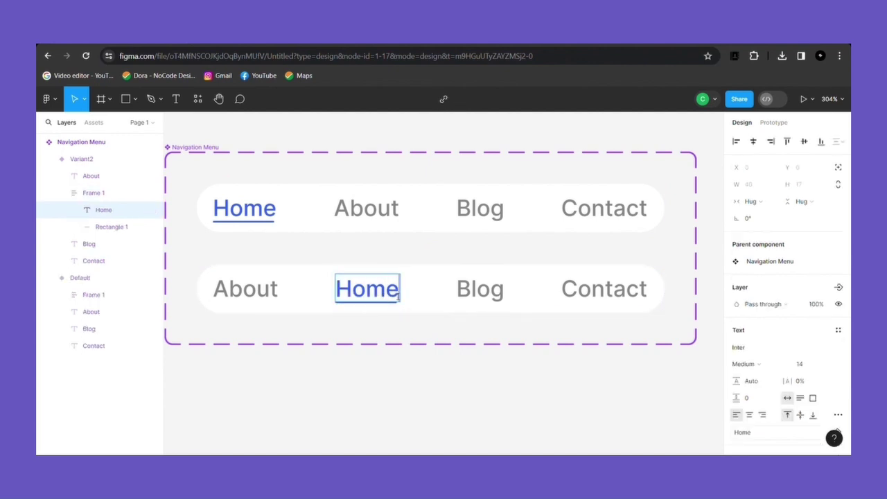
key("BackSpace")
key("BackSpace")
key("BackSpace")
key("BackSpace")
type("A")
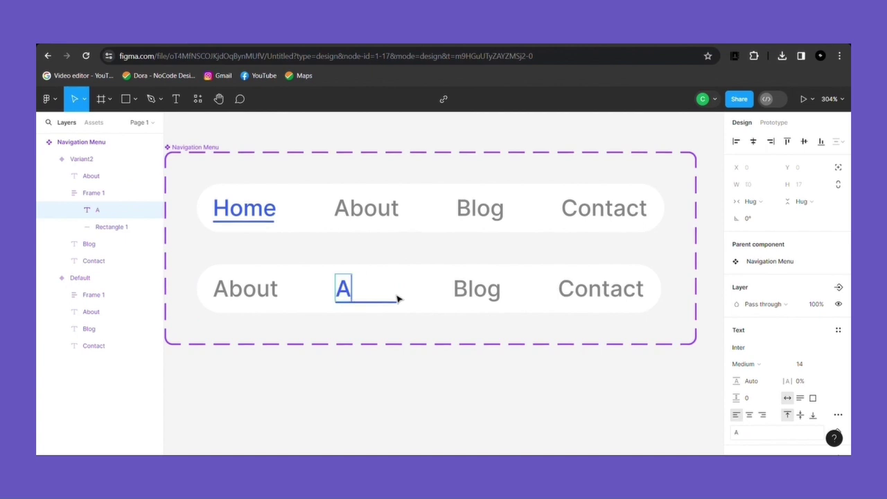
type("bout")
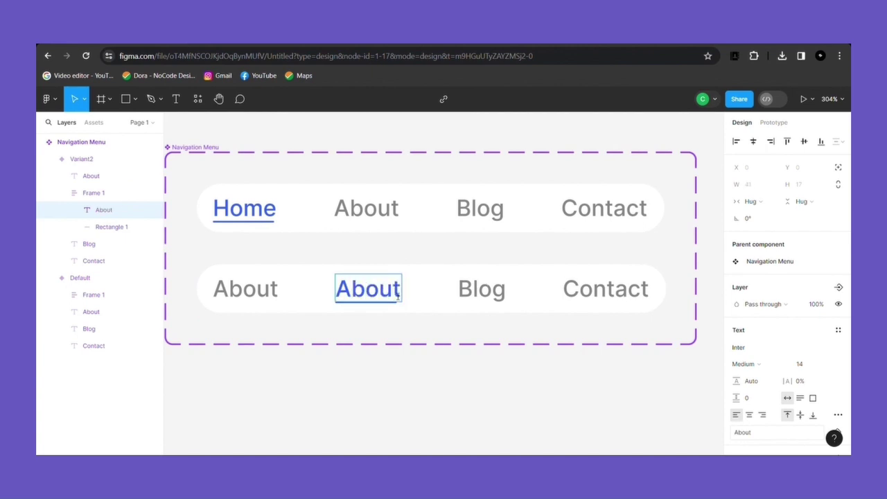
left_click(237, 294)
Retype Variant2's first item as 'Home', then review the underline and variant frame.
double_click(237, 296)
key("BackSpace")
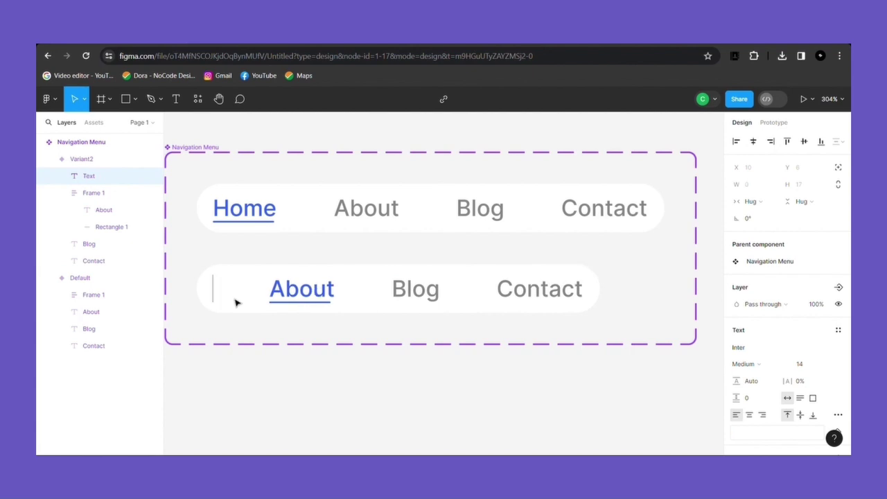
type("Home")
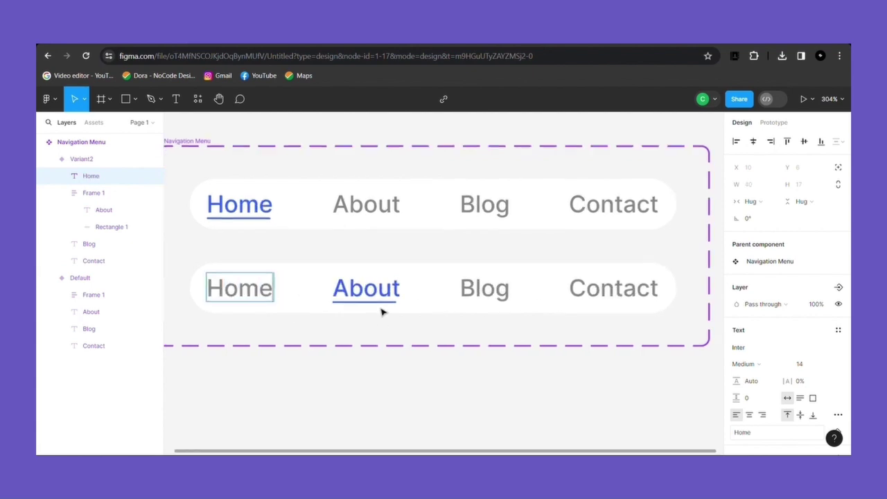
scroll(382, 311, "up", 5)
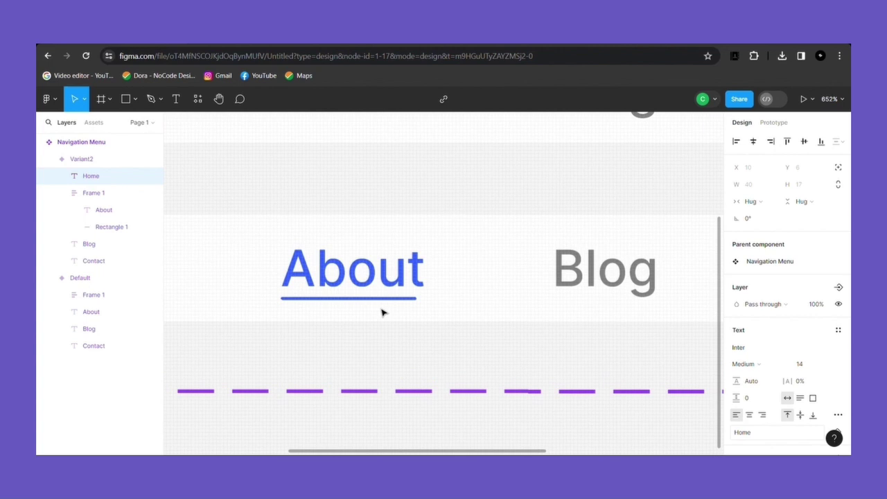
left_click(384, 310)
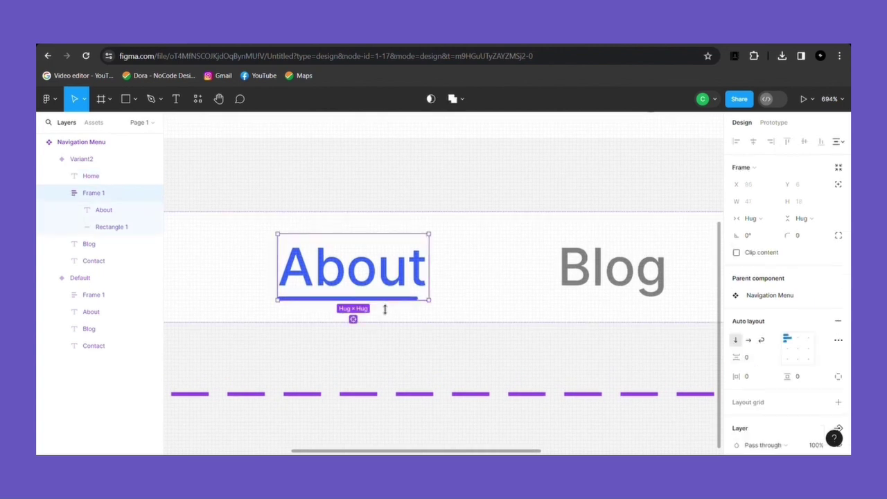
left_click(118, 227)
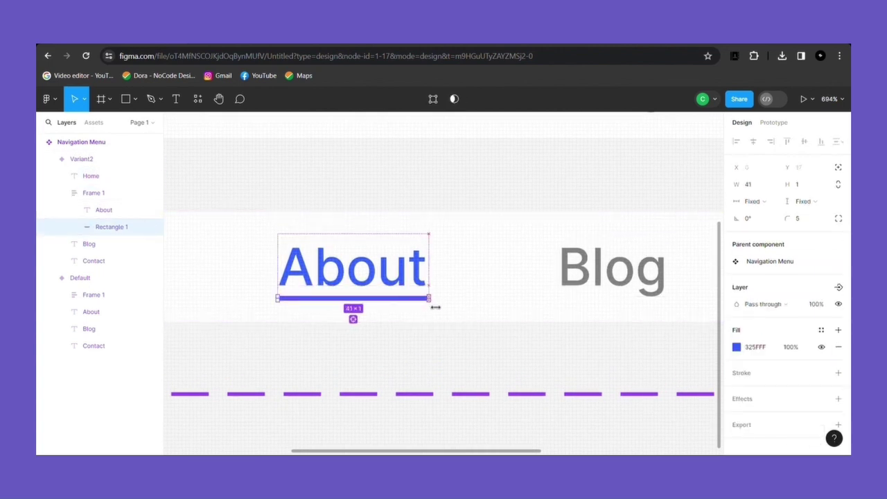
left_click(410, 321)
scroll(411, 322, "down", 4)
scroll(411, 322, "down", 2)
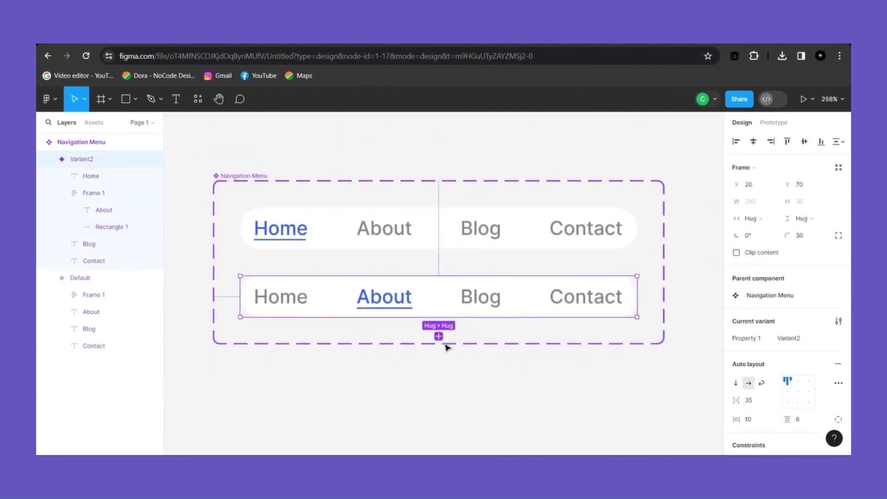
left_click(445, 356)
Add a third variant, move its underlined item to the third slot, and label the first 'Home'.
left_click(216, 178)
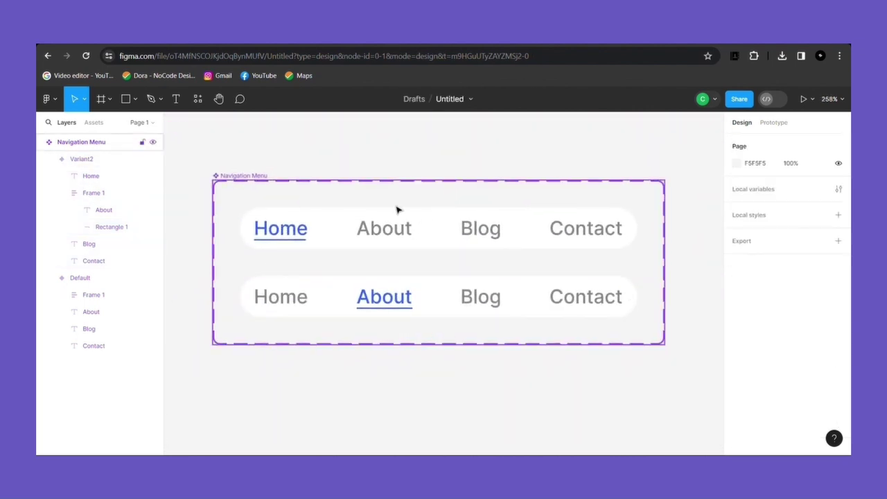
left_click(439, 363)
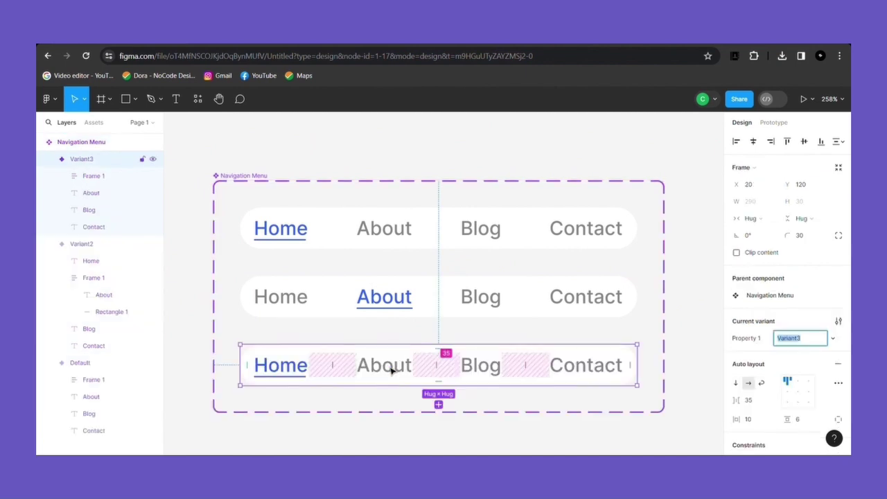
left_click(303, 370)
left_click_drag(303, 371, 485, 368)
left_click_drag(281, 367, 371, 367)
double_click(273, 366)
type("Home")
Relabel the third variant's underlined item 'Blog' and shorten its underline to fit.
double_click(485, 367)
key("BackSpace")
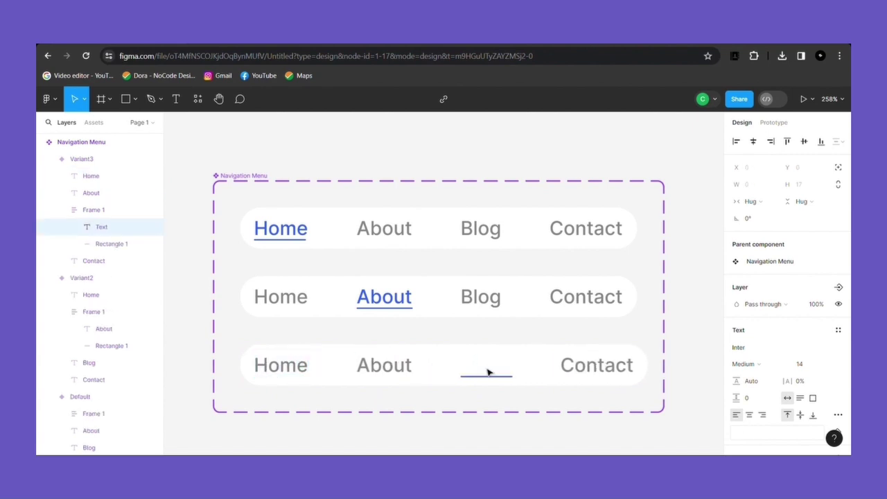
type("Blog")
scroll(534, 388, "up", 10)
left_click(388, 356)
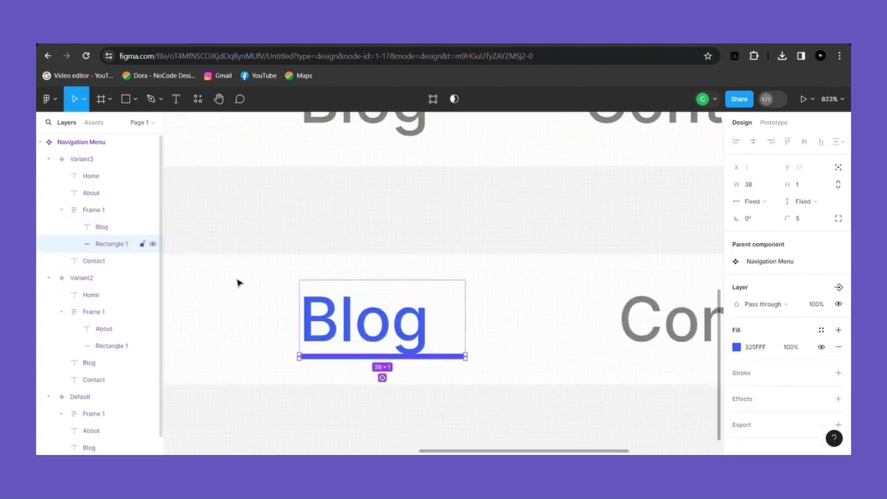
left_click_drag(465, 356, 430, 364)
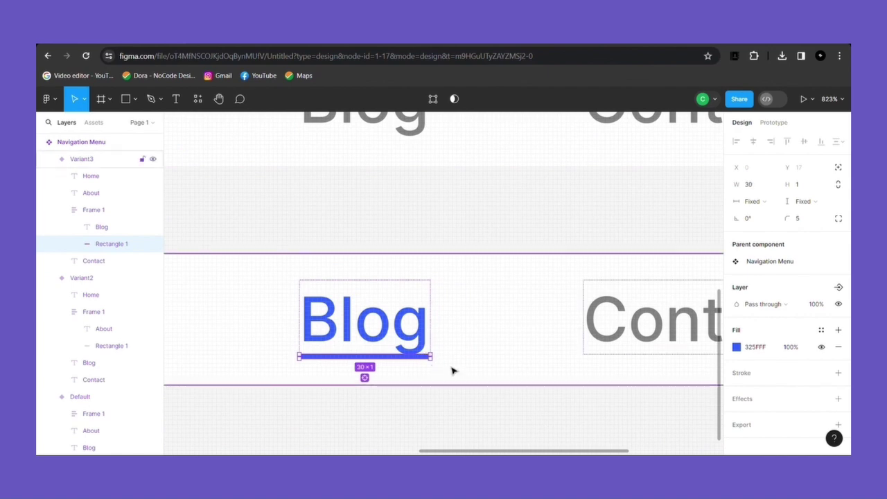
left_click(453, 368)
scroll(505, 381, "down", 10)
key("Escape")
key("Escape")
Add a fourth variant and shift its underlined item to the last slot.
left_click(225, 188)
left_click(417, 413)
left_click(269, 428)
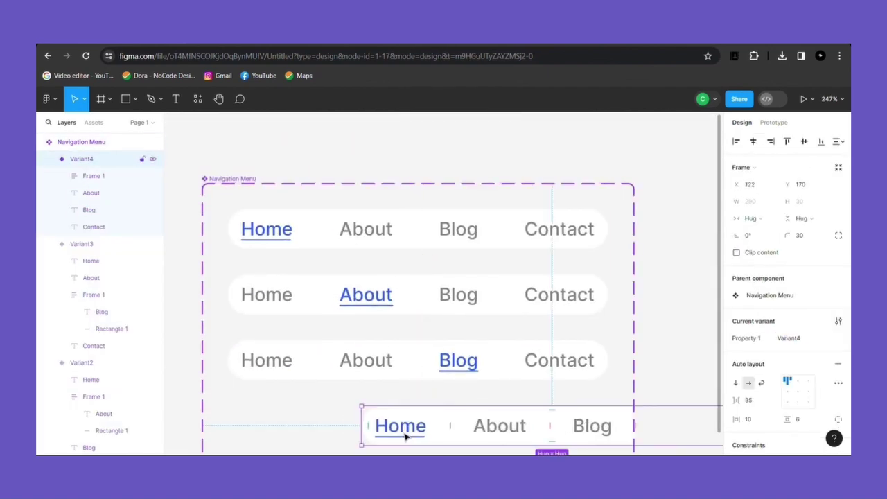
key("Right")
key("Right")
key("Right")
left_click(393, 429)
key("Right")
left_click(268, 428)
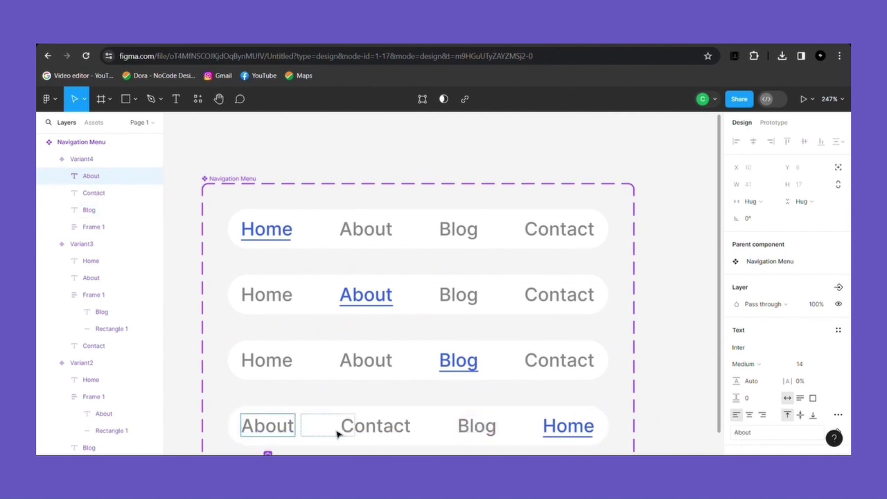
key("Right")
Label the fourth variant's first item 'Home' and its underlined item 'Contact'.
double_click(267, 427)
type("Home")
double_click(539, 425)
type("Contact")
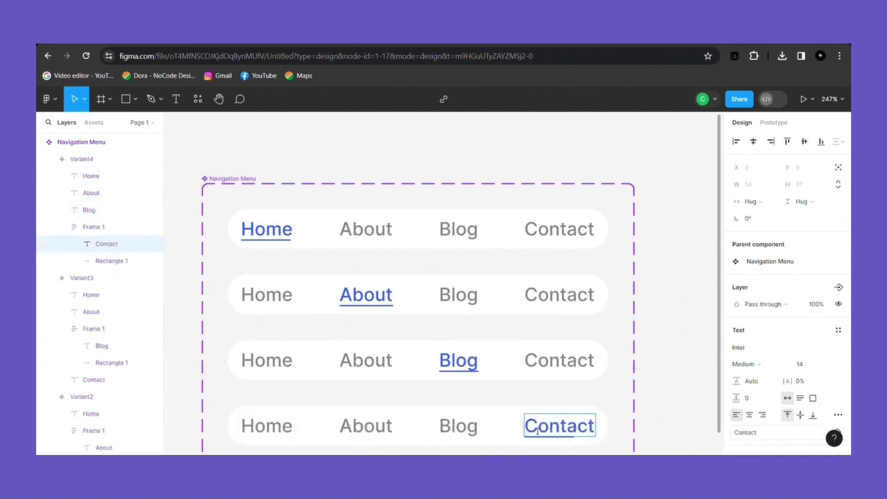
scroll(599, 363, "down", 2)
scroll(598, 363, "up", 5)
left_click(552, 359)
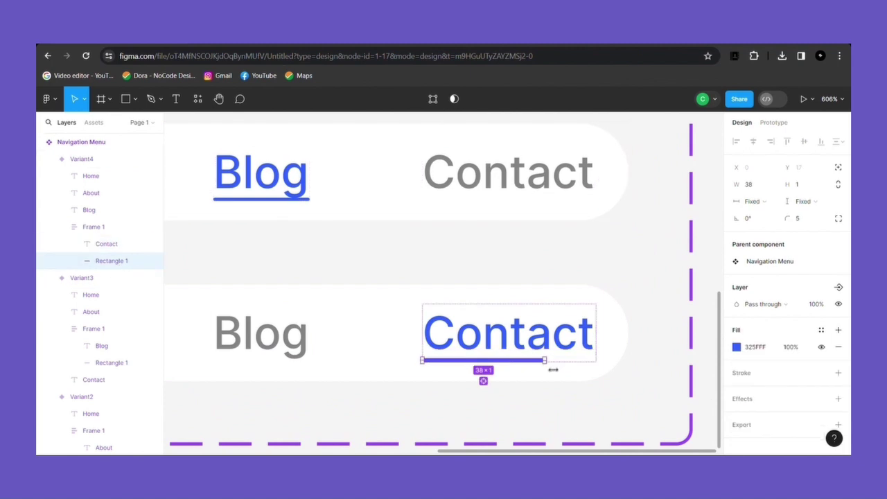
left_click(641, 415)
key("shift+1")
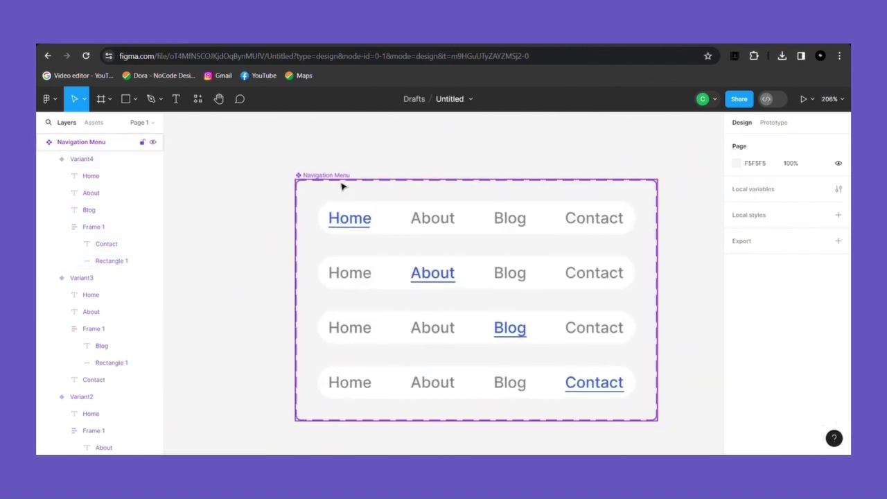
left_click(343, 183)
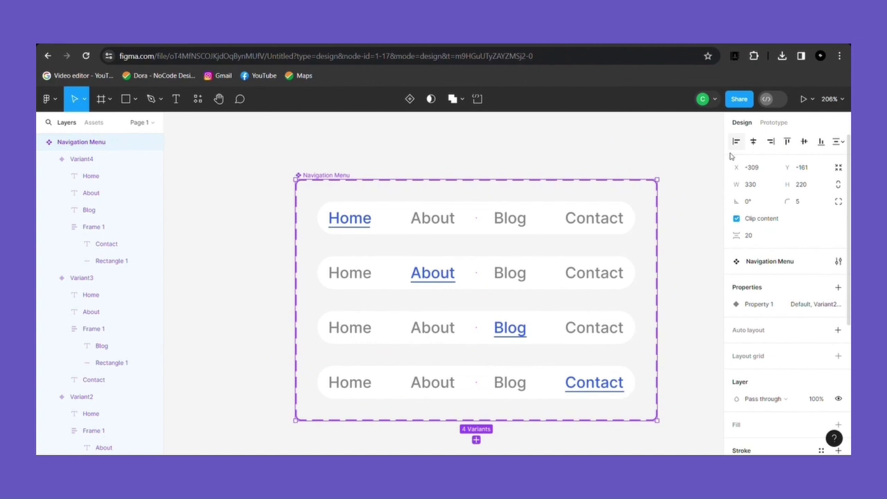
Link the Default row's About item to Variant 2 on click with a Dissolve, ease-in-and-out transition.
left_click(775, 122)
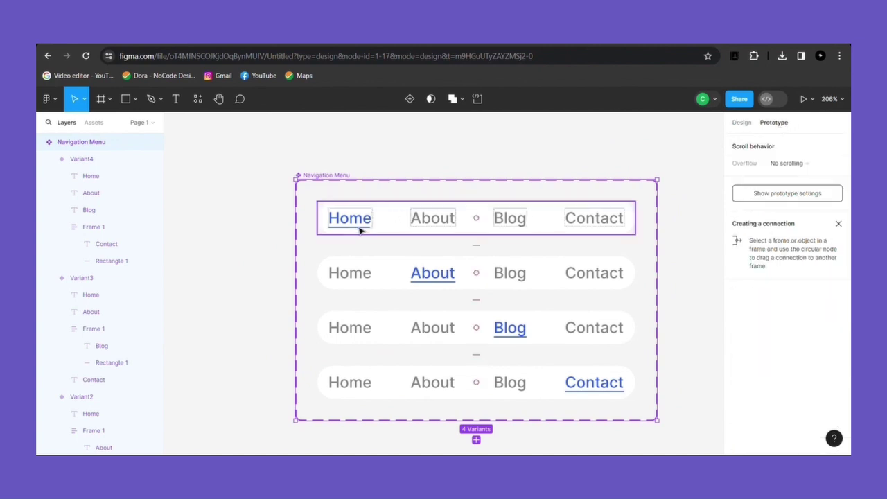
left_click(423, 229)
left_click(431, 227)
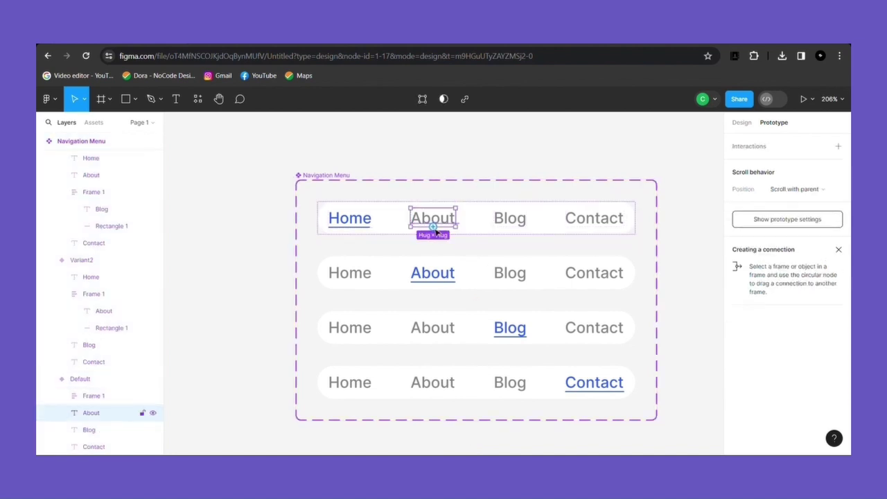
left_click_drag(433, 226, 476, 255)
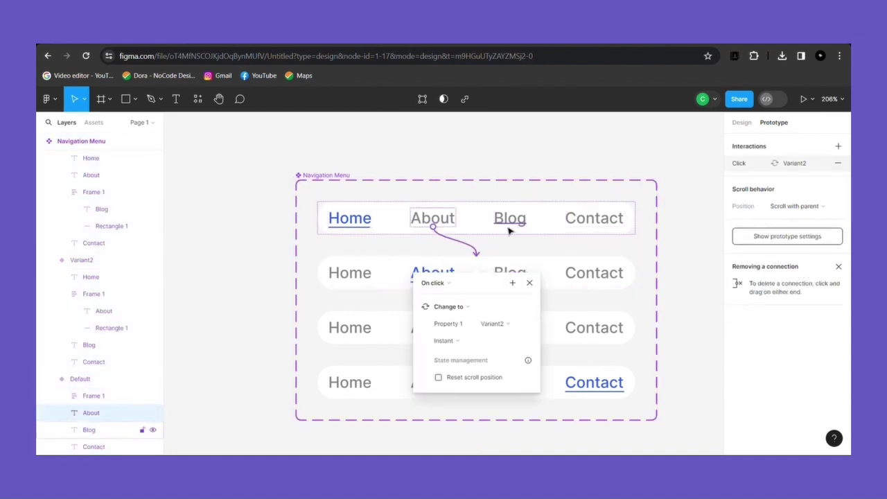
left_click(449, 283)
left_click(449, 283)
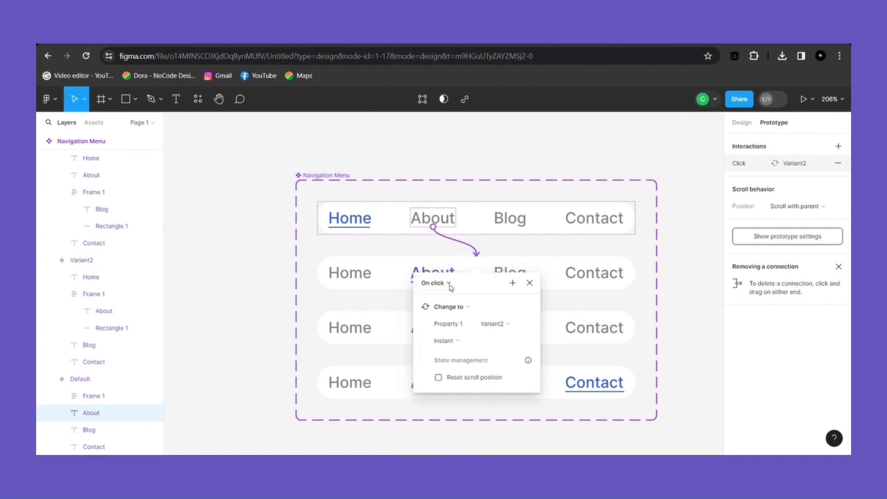
left_click(457, 337)
left_click(468, 348)
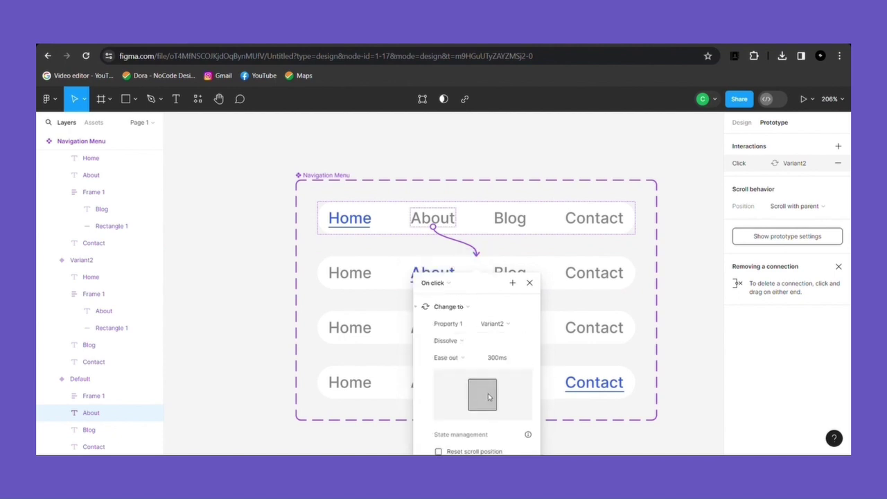
left_click(465, 357)
left_click(472, 324)
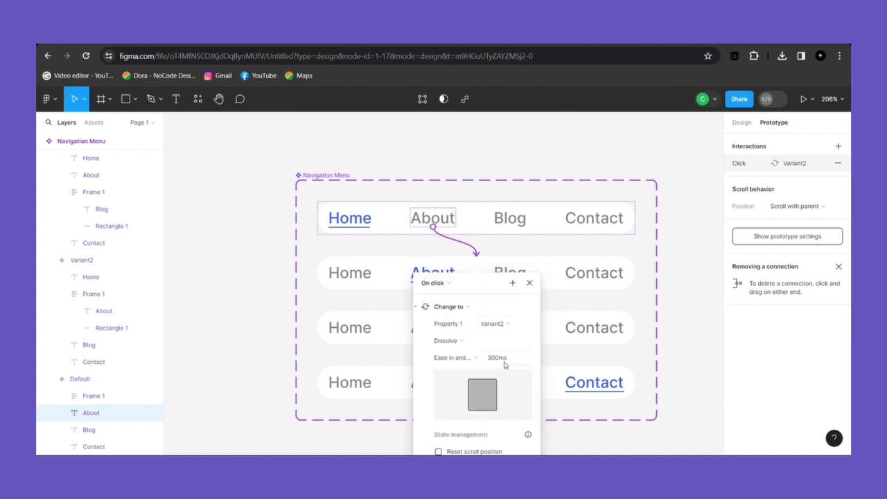
Link Default-row Blog and Contact to Variants 3 and 4, and second-row Home back to Default.
left_click(516, 231)
left_click_drag(510, 228, 511, 328)
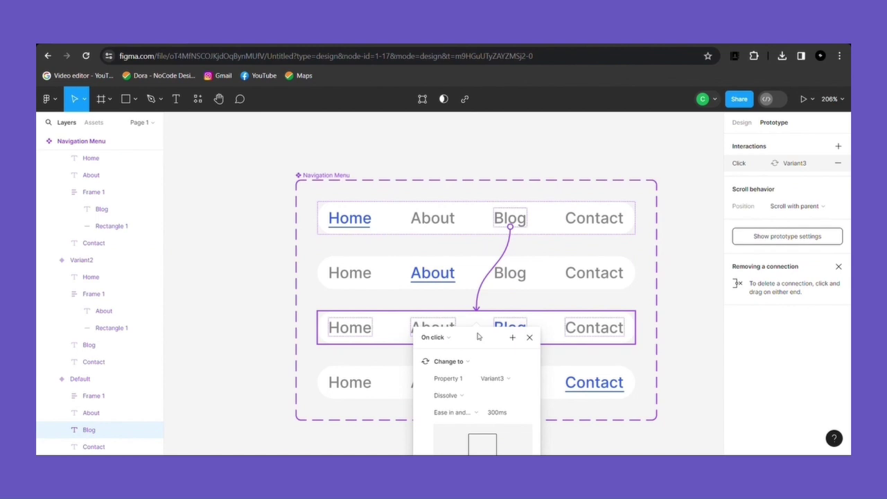
left_click(593, 227)
left_click_drag(595, 227, 524, 383)
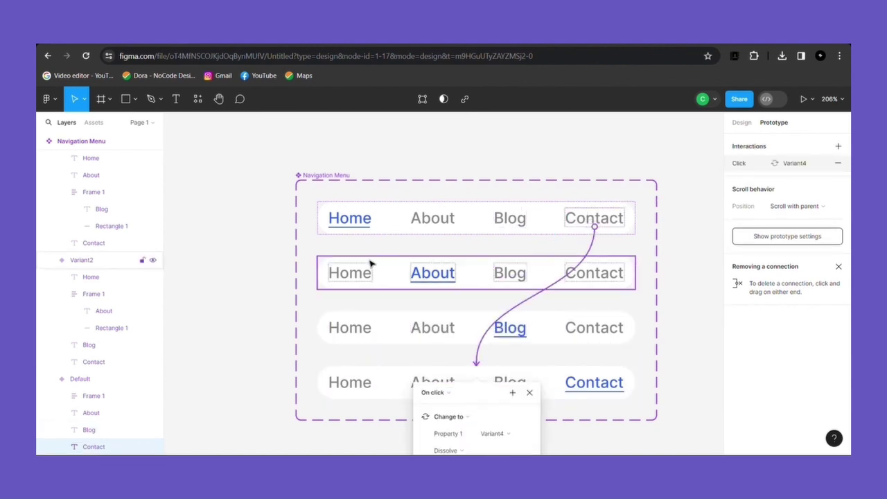
left_click(362, 275)
left_click(361, 275)
left_click_drag(350, 263, 475, 238)
left_click(529, 261)
Link the second row's Blog and Contact to the third and fourth variants.
left_click(508, 273)
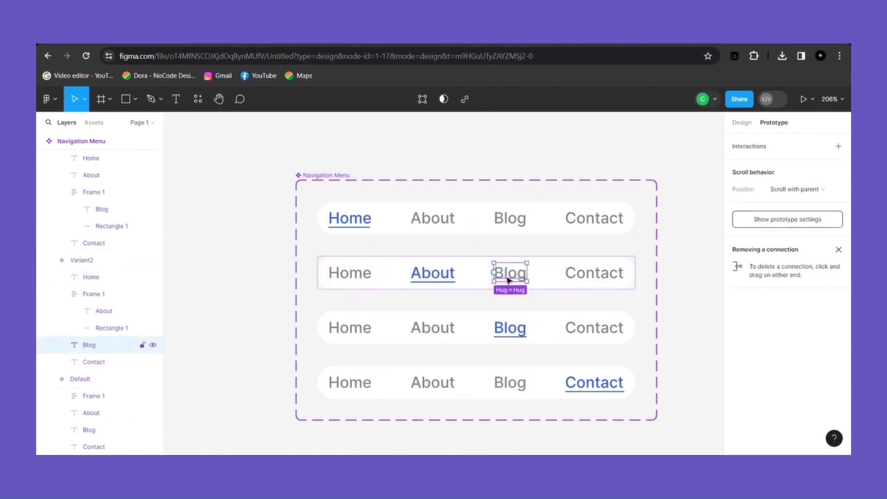
left_click_drag(493, 272, 471, 323)
left_click(594, 274)
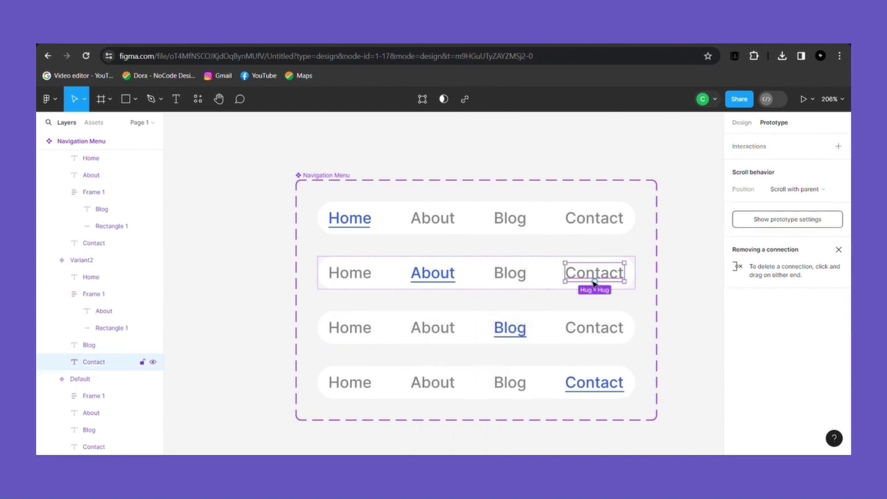
left_click_drag(595, 282, 453, 316)
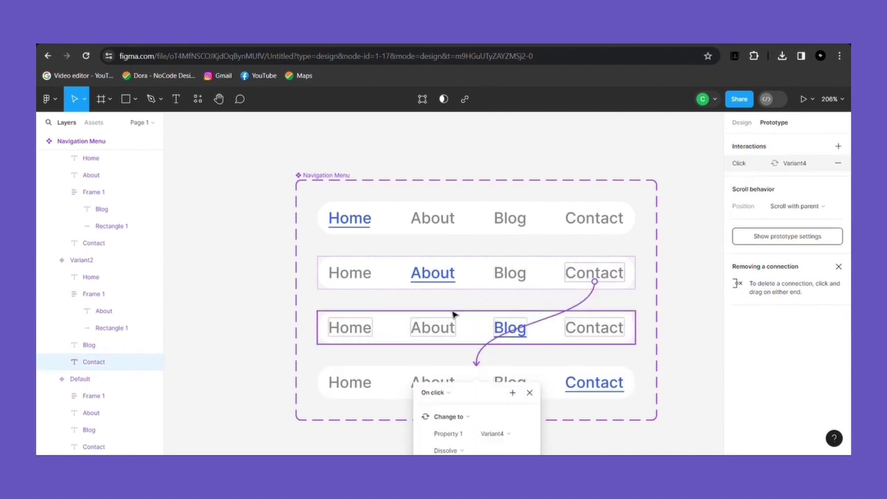
Link the third row's Home, About and Contact to Default, Variant 2 and Variant 4.
left_click(356, 335)
left_click(354, 327)
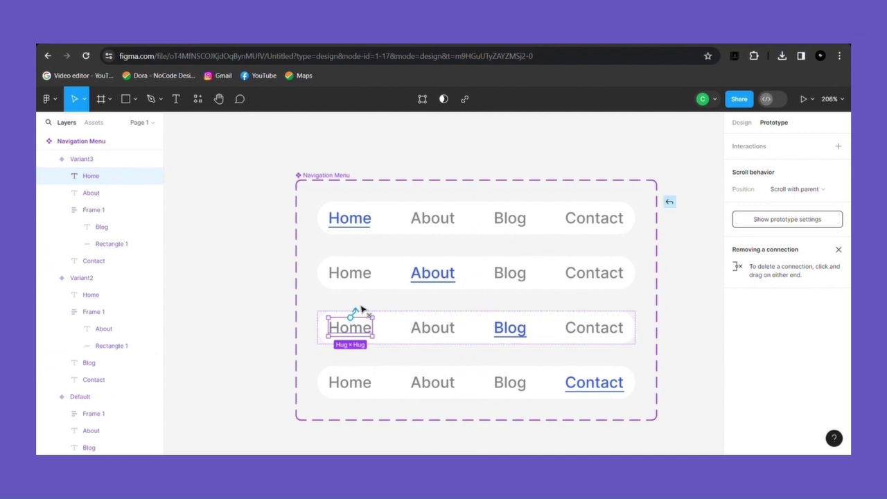
left_click_drag(349, 318, 375, 273)
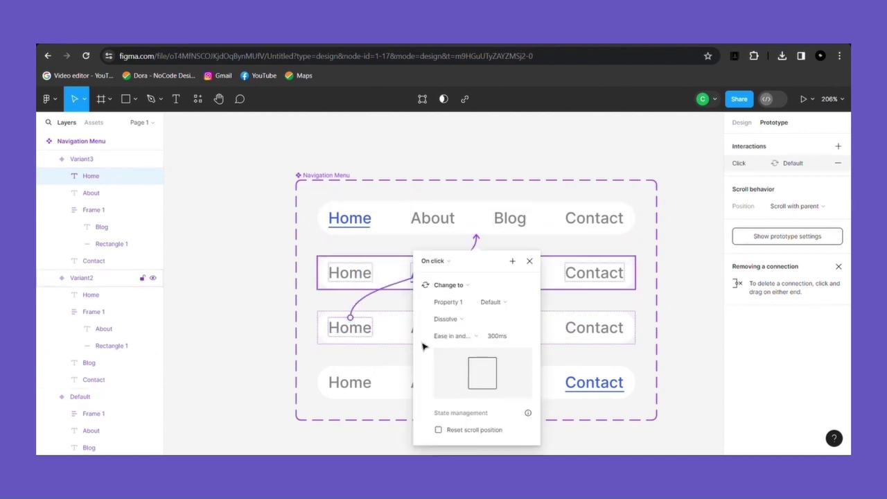
left_click(529, 259)
left_click(447, 332)
left_click_drag(457, 330, 478, 294)
left_click(529, 315)
left_click(585, 331)
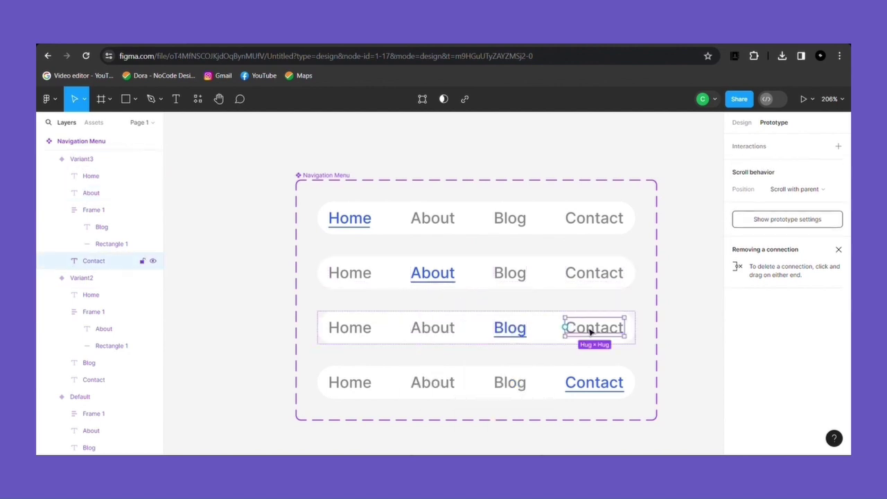
left_click_drag(566, 328, 539, 381)
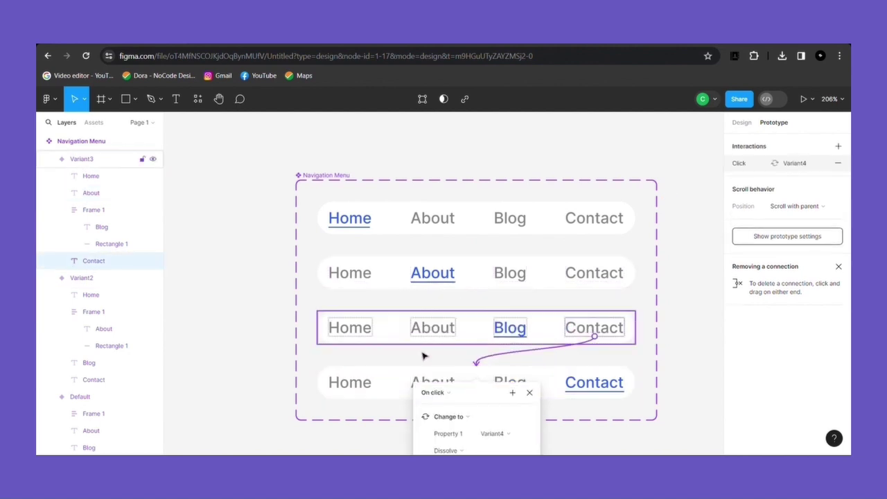
left_click(363, 384)
Link the fourth row's Home, About and Blog to Default, Variant 2 and Variant 3.
left_click(361, 385)
left_click_drag(350, 372, 390, 234)
left_click(530, 261)
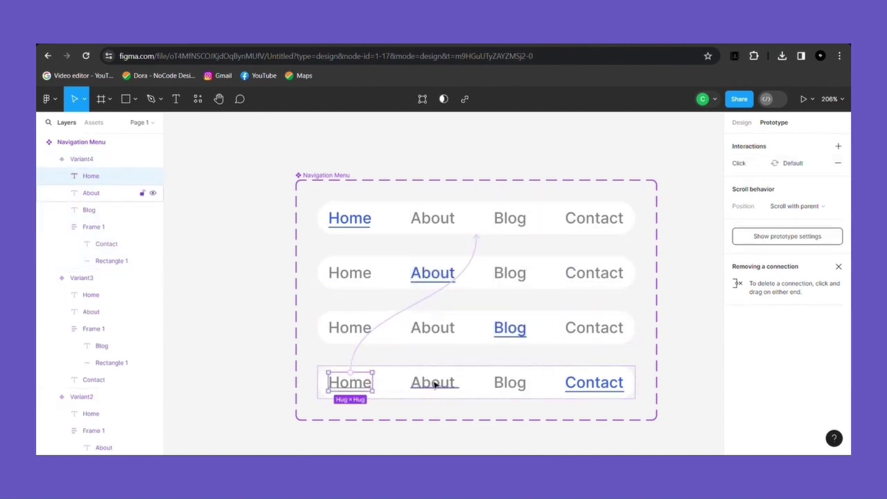
left_click(426, 385)
left_click_drag(411, 382, 454, 292)
left_click(529, 316)
left_click(512, 383)
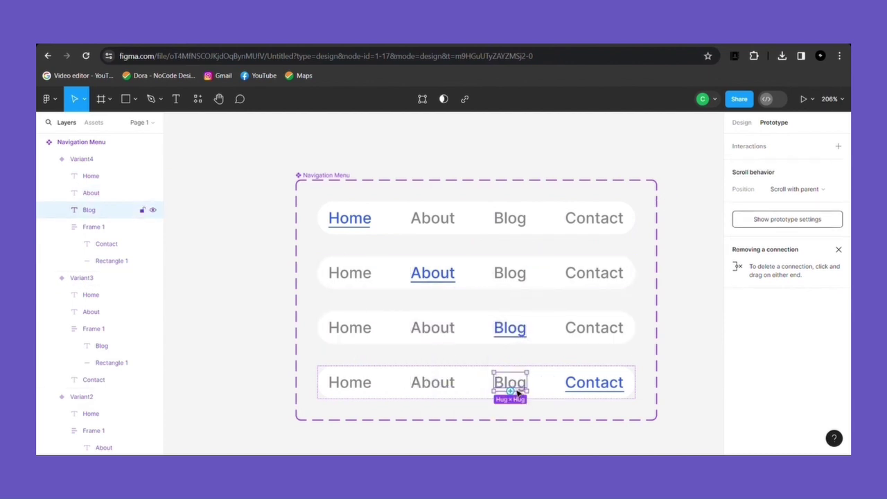
left_click_drag(509, 372, 496, 344)
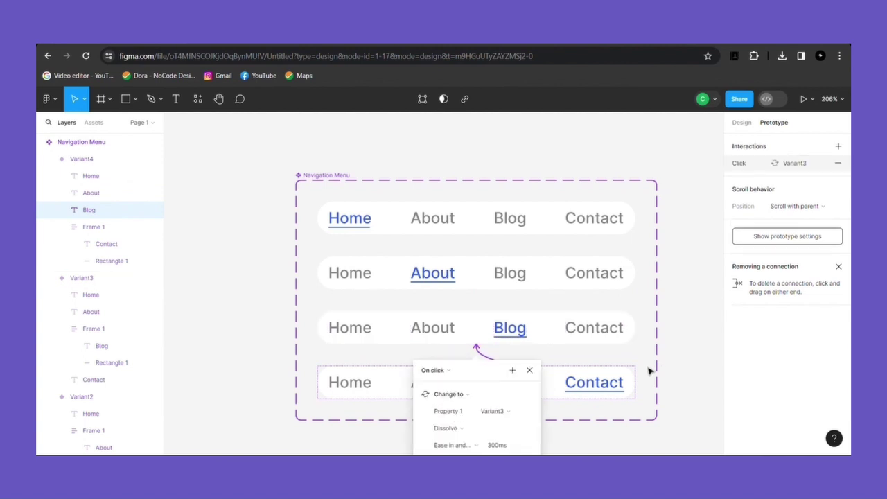
key("Escape")
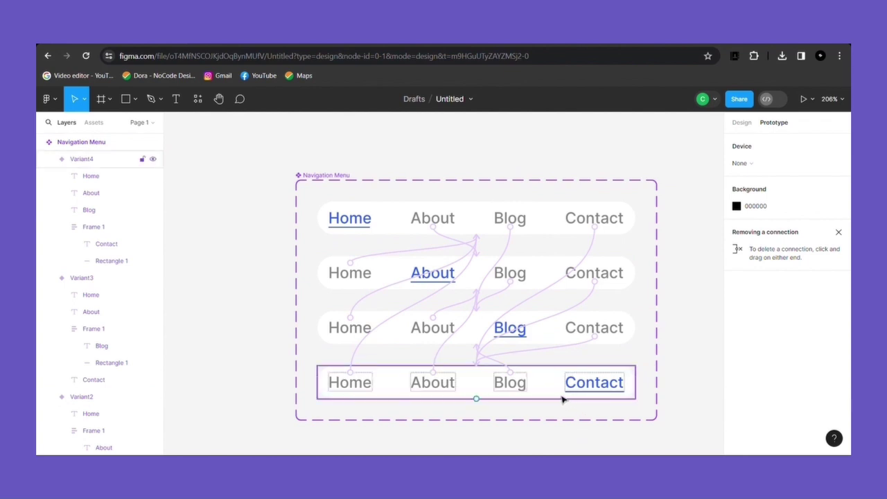
scroll(588, 320, "down", 3)
left_click(745, 125)
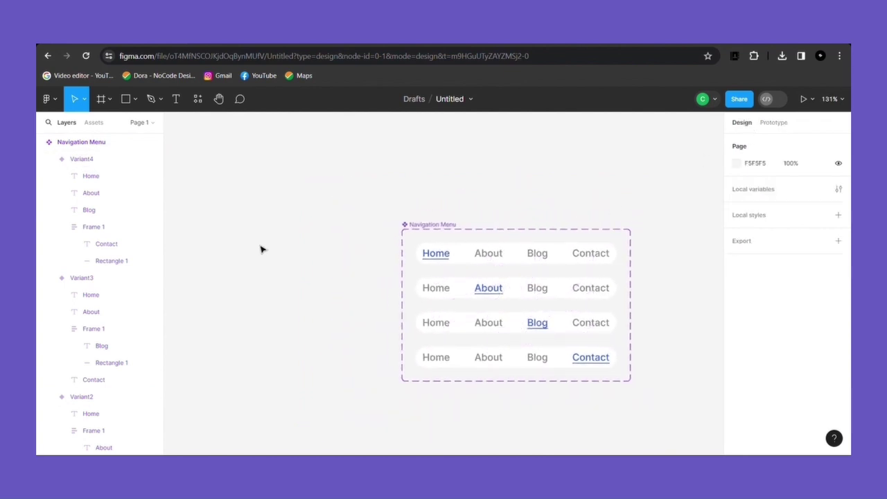
Draw a new frame, Frame 2, and drop a Navigation Menu component instance into it.
key("f")
left_click(212, 251)
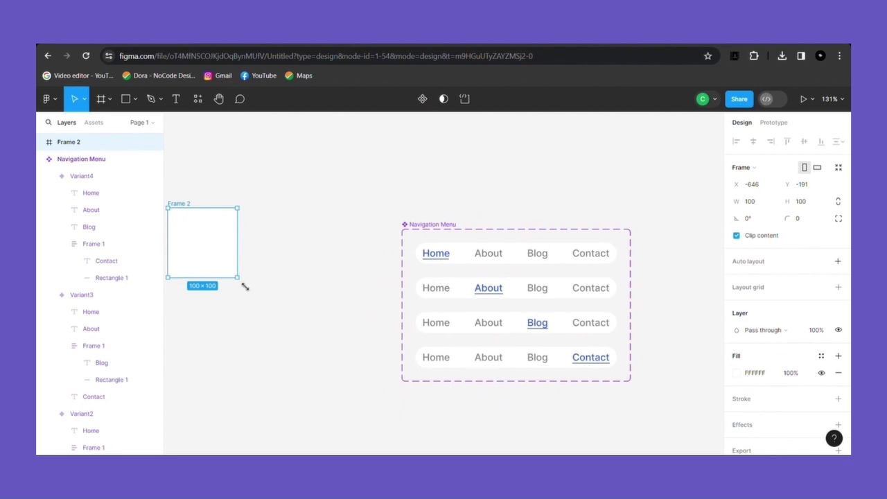
left_click_drag(242, 281, 392, 394)
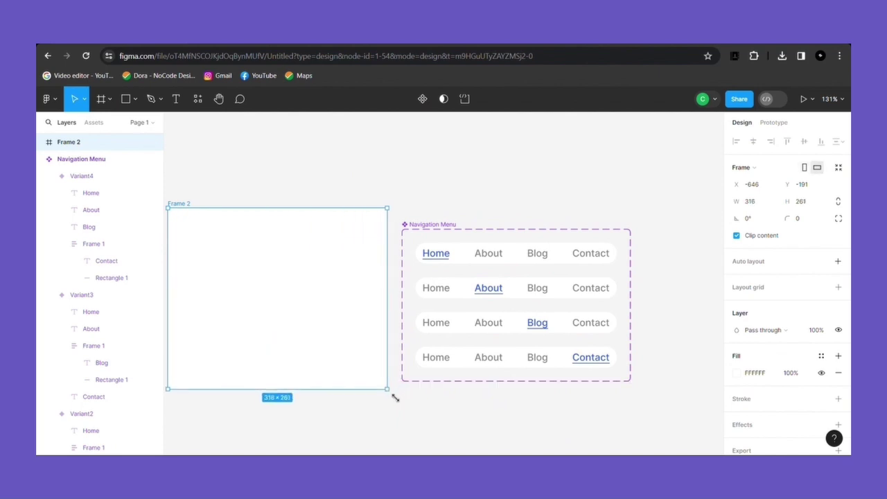
left_click(95, 122)
left_click_drag(101, 214, 273, 257)
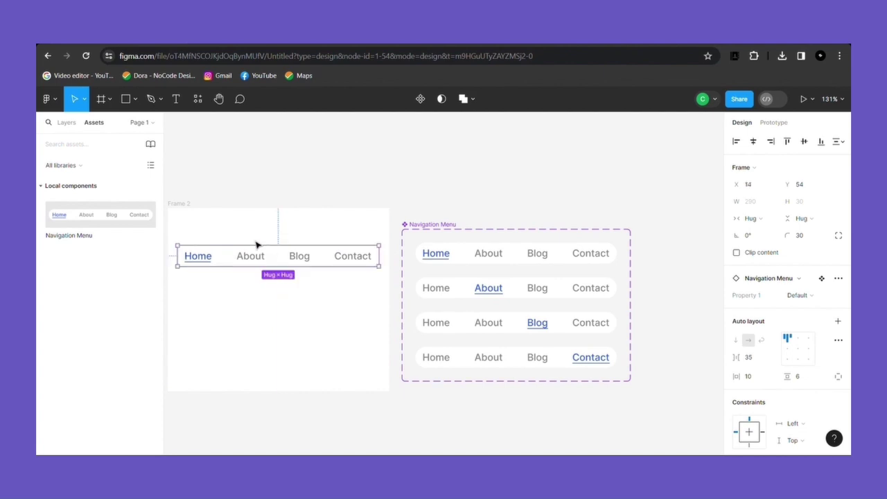
Make Frame 2 the starting point of Flow 1.
left_click(187, 208)
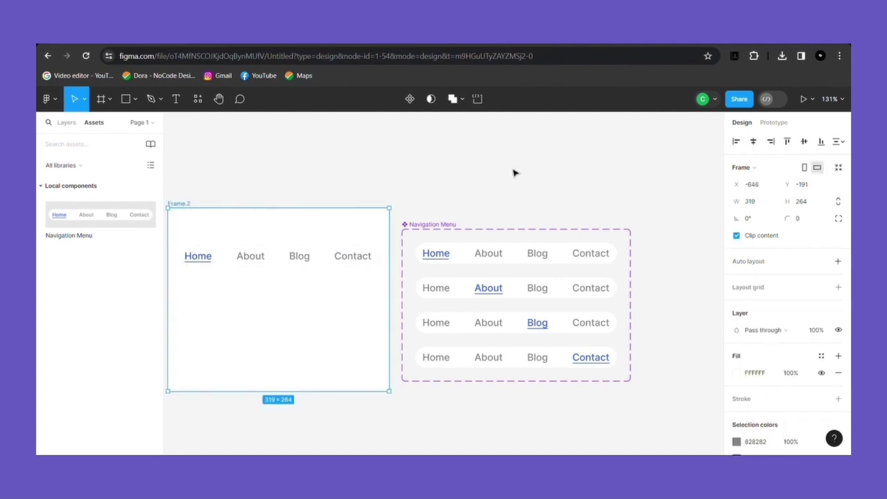
left_click(773, 122)
left_click(778, 151)
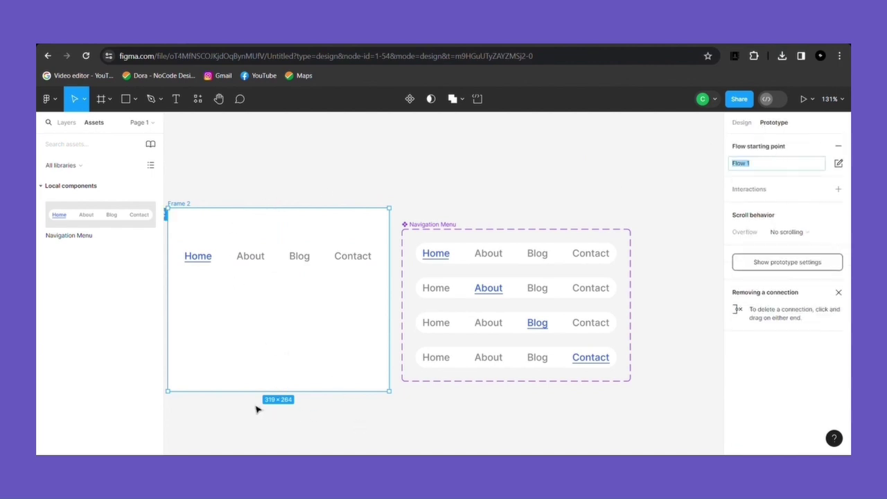
Play Flow 1, try the About, Blog, Home and Contact items, then close the preview.
scroll(256, 409, "down", 3)
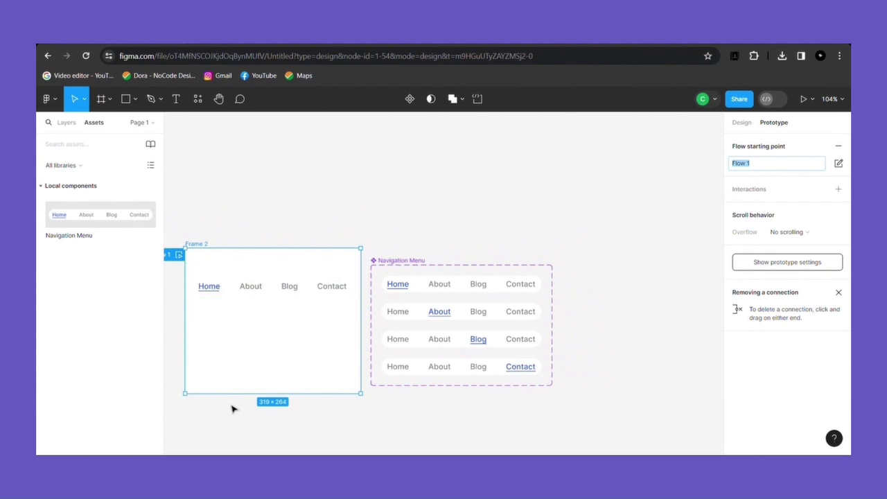
scroll(336, 412, "left", 3)
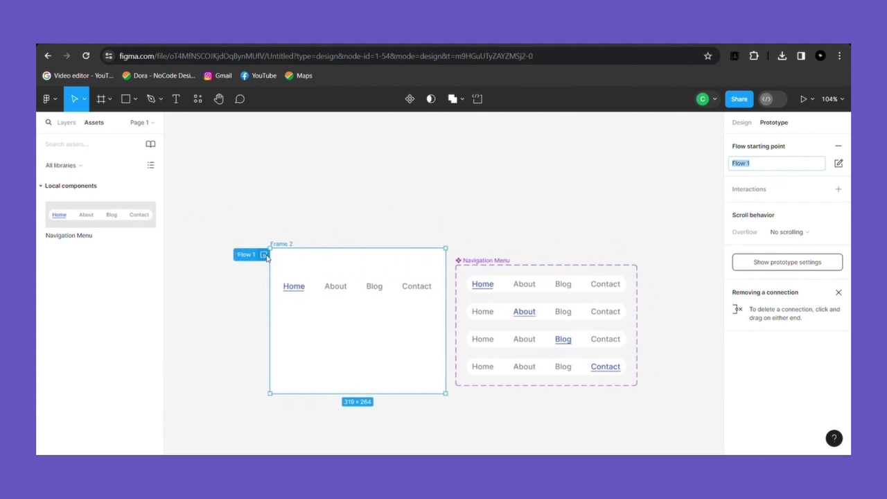
left_click(265, 254)
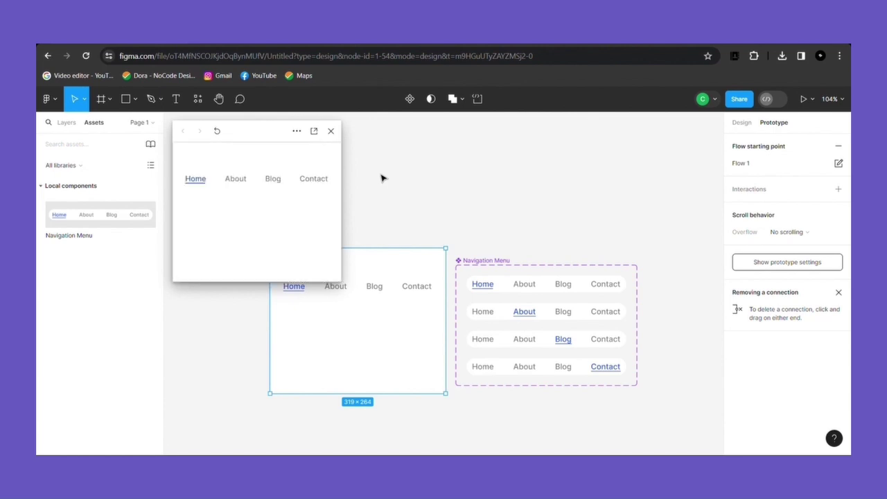
left_click(241, 185)
left_click(273, 183)
left_click(198, 181)
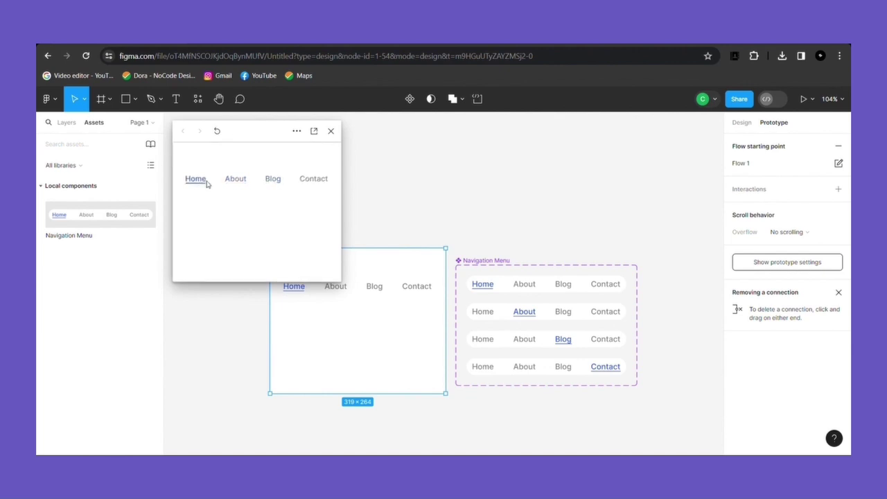
left_click(316, 182)
left_click(331, 130)
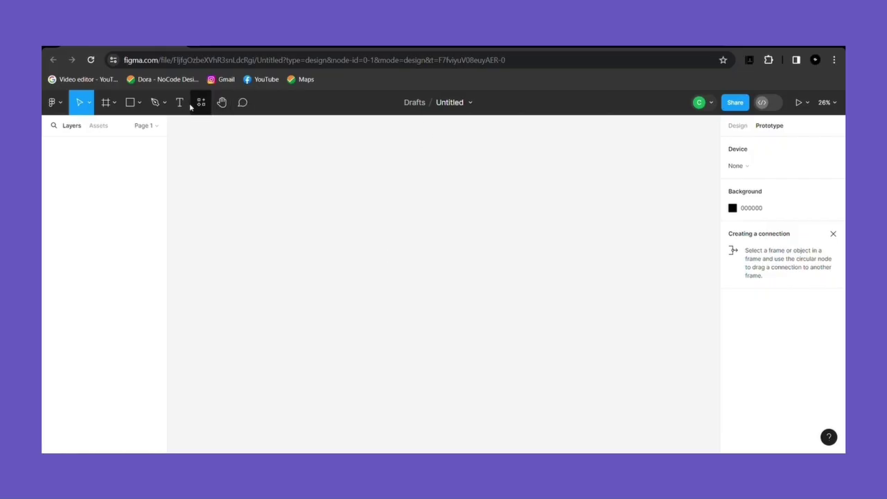
Launch the Iconify plugin and import the material-symbols:contact-support-rounded icon.
left_click(202, 104)
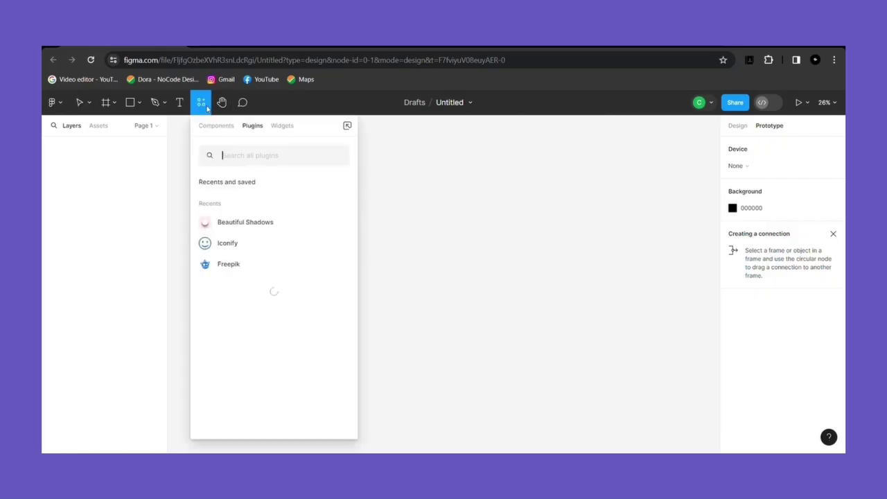
left_click(243, 248)
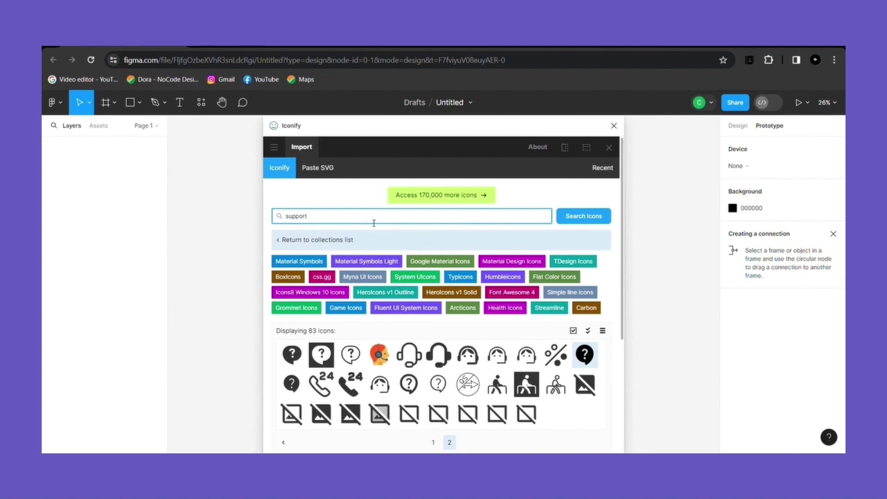
left_click(590, 356)
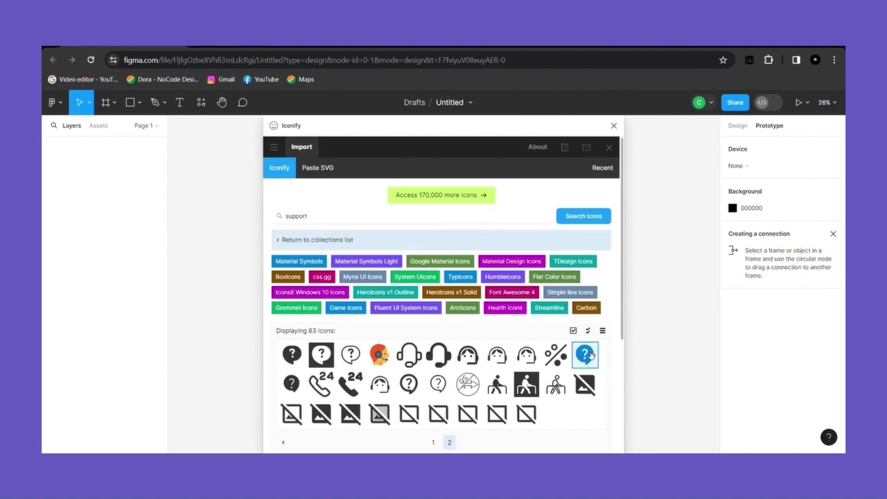
scroll(622, 307, "down", 5)
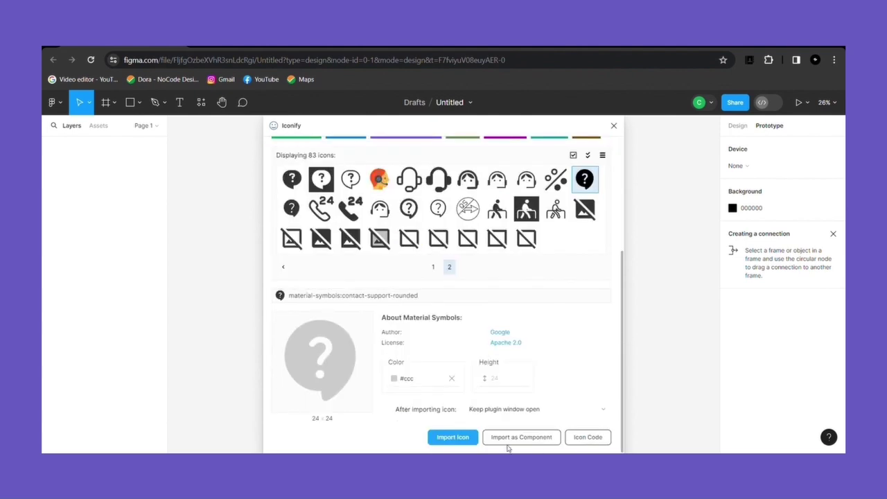
left_click(460, 439)
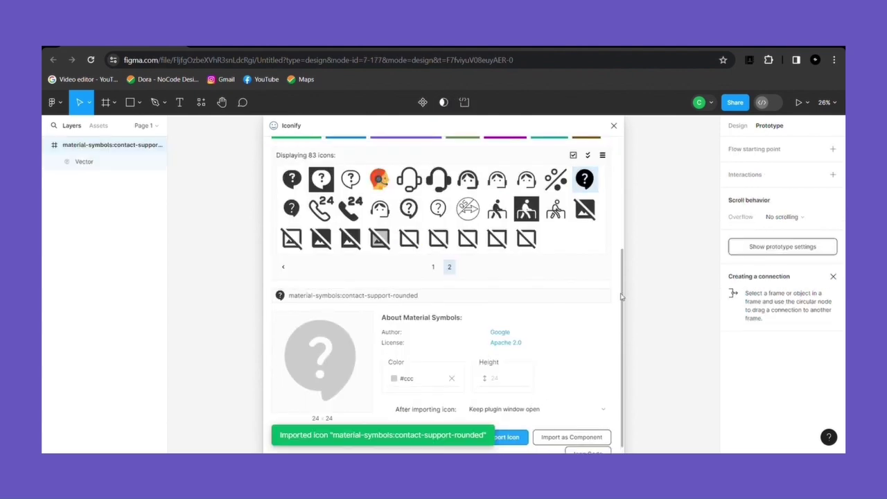
left_click_drag(621, 296, 623, 181)
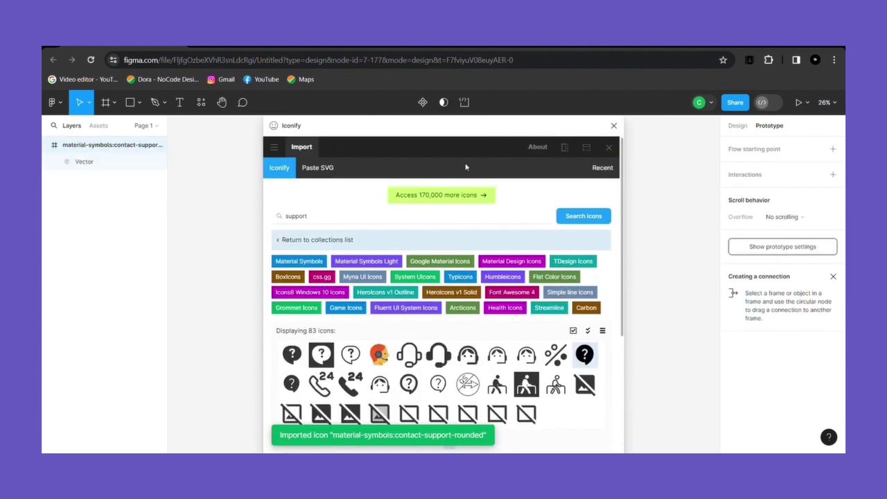
Search Iconify for 'Home' and import the ant-design:home-filled icon.
left_click(326, 220)
key("ctrl+a")
key("BackSpace")
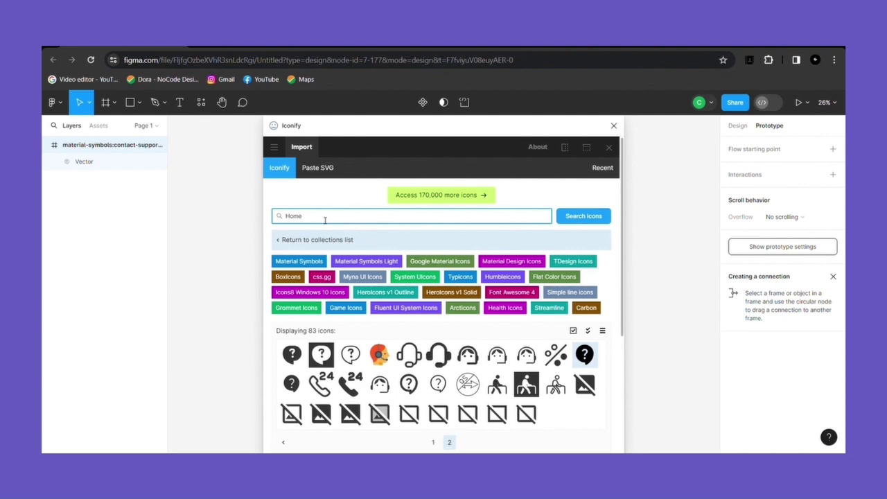
left_click(574, 215)
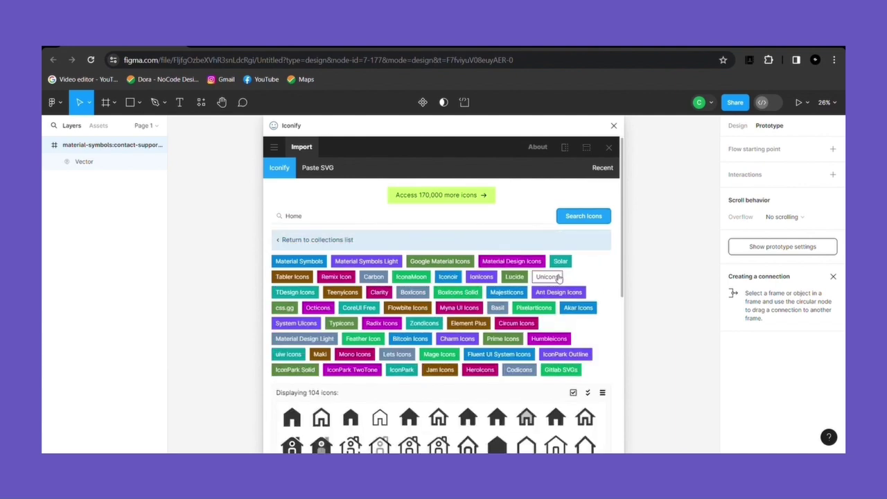
left_click_drag(624, 263, 635, 406)
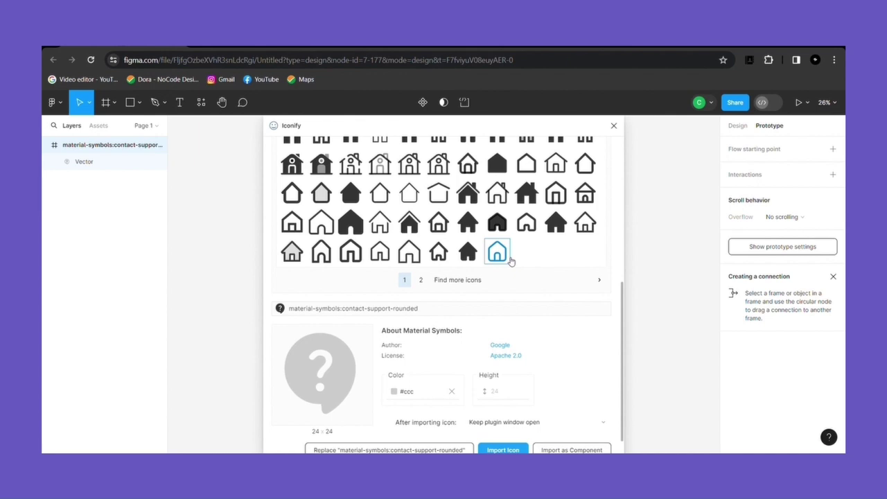
left_click(555, 223)
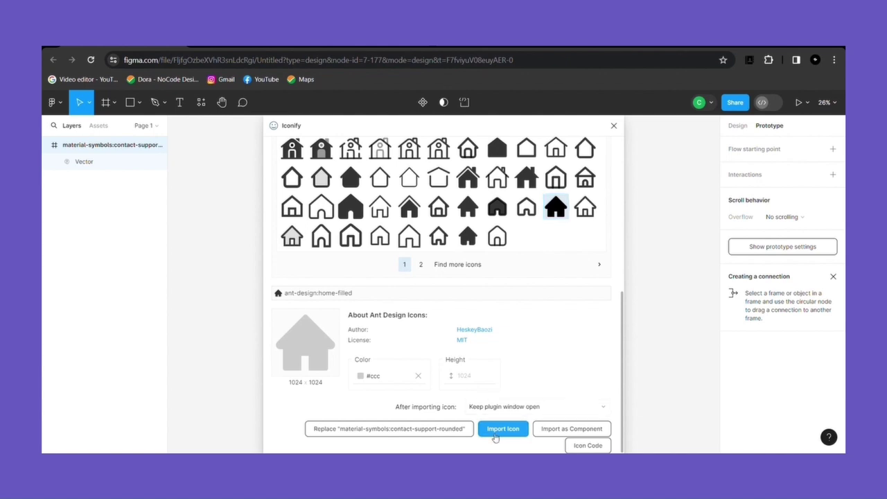
left_click(494, 430)
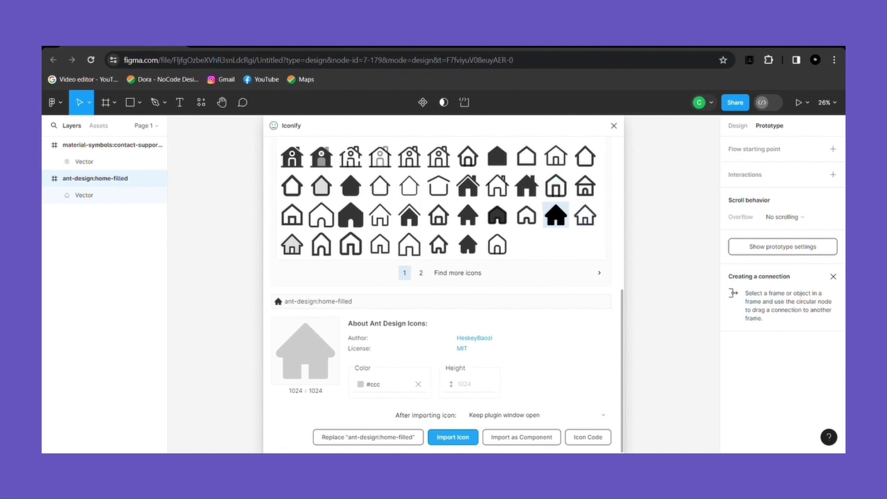
left_click_drag(623, 301, 623, 149)
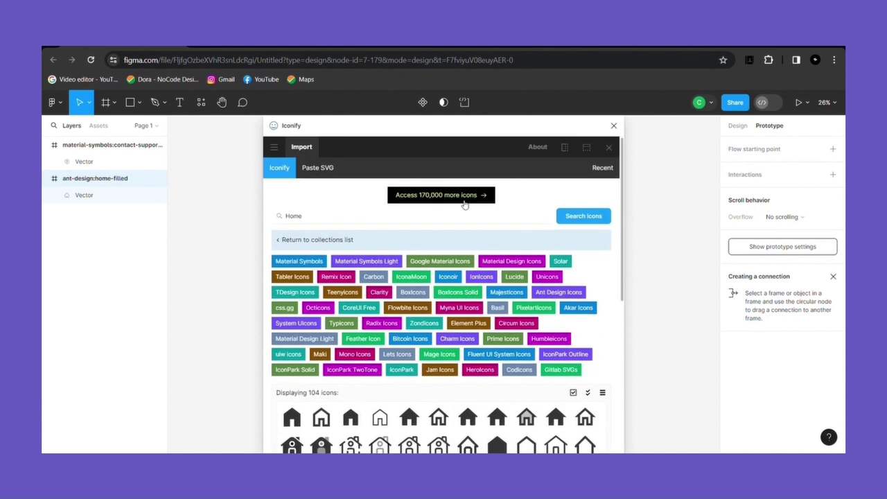
left_click(364, 222)
Search 'Profile' and import the iconamoon:profile-circle-fill icon.
key("ctrl+a")
key("BackSpace")
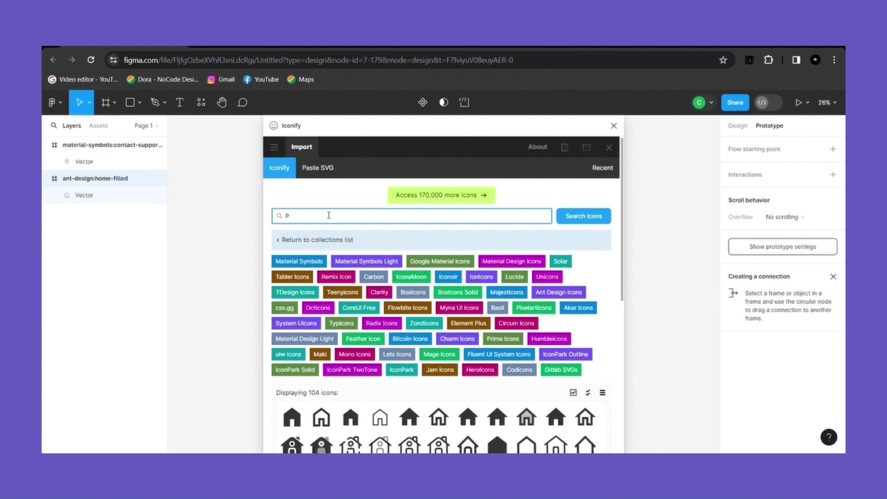
key("Return")
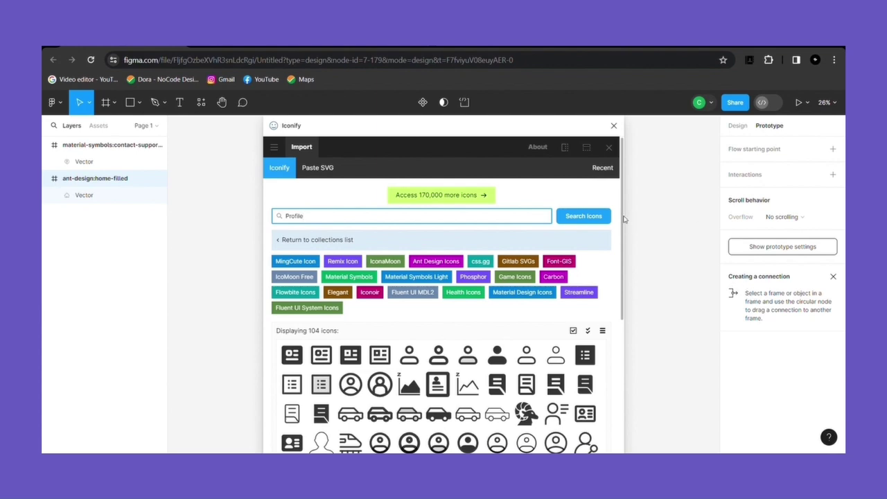
left_click_drag(624, 220, 627, 318)
left_click(468, 272)
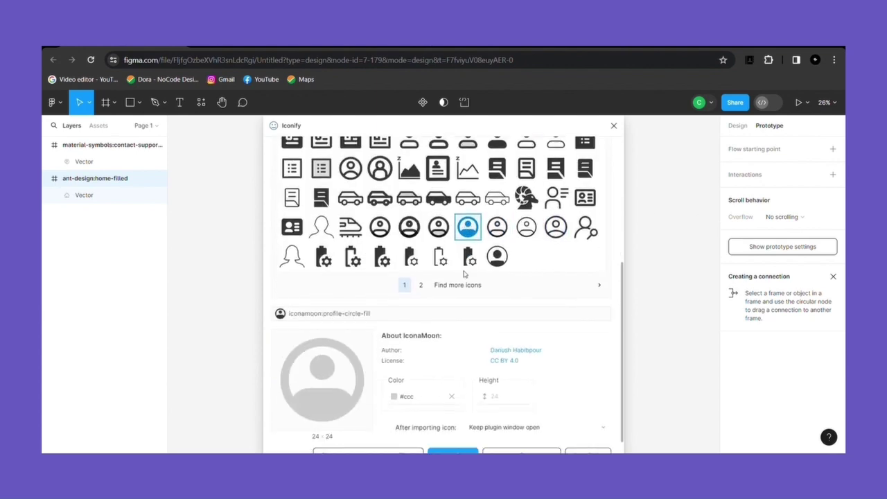
left_click(451, 438)
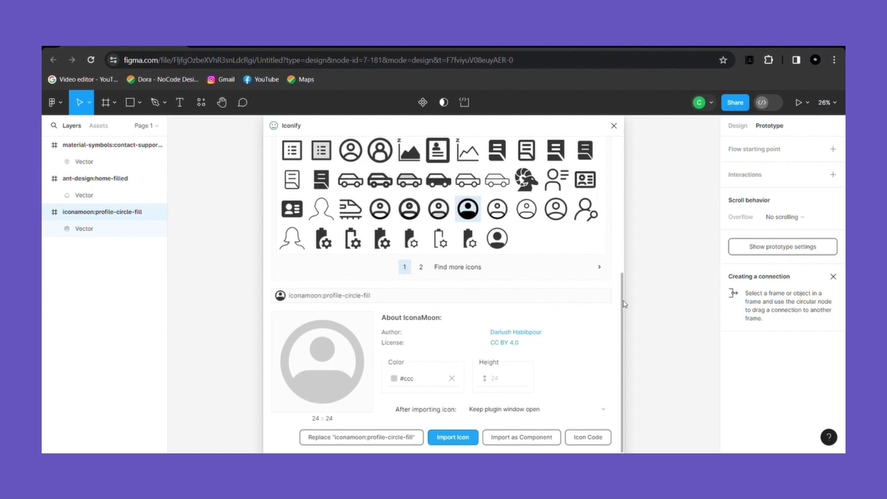
Search 'Activity' and import the fluent:broad-activity-feed-24-filled icon from the second page.
scroll(441, 247, "up", 5)
left_click(374, 219)
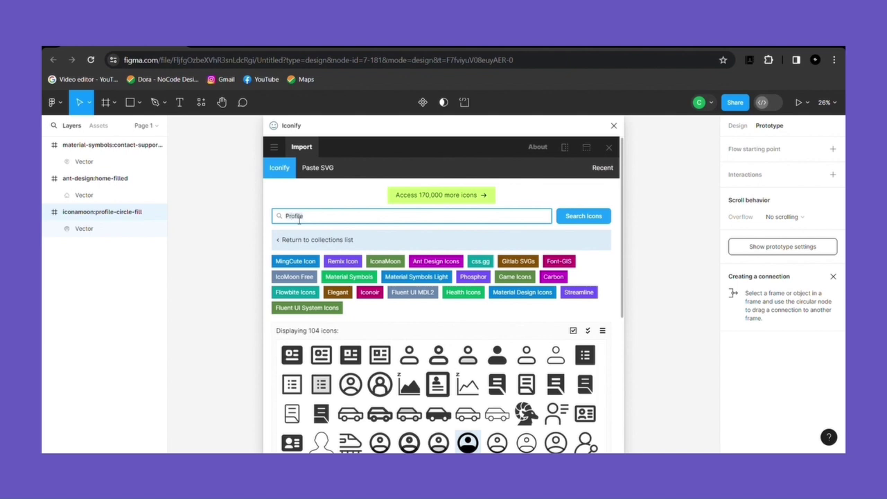
double_click(298, 219)
key("BackSpace")
type("Activity")
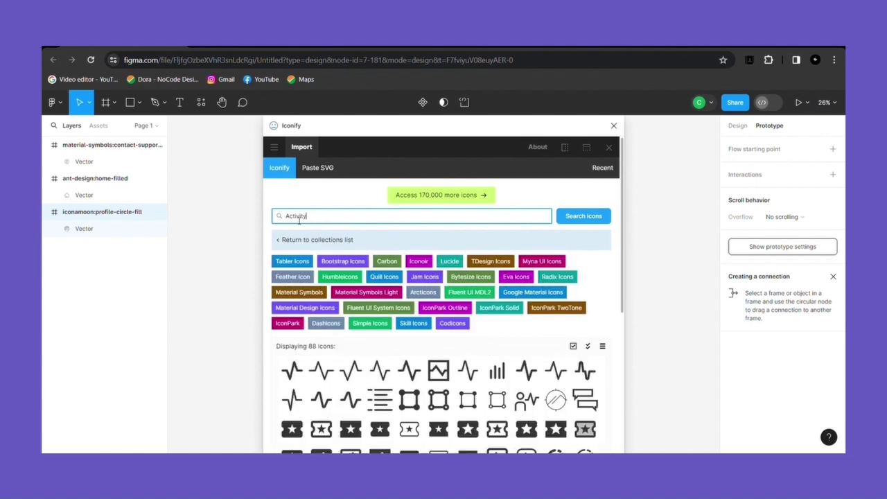
left_click_drag(623, 258, 628, 367)
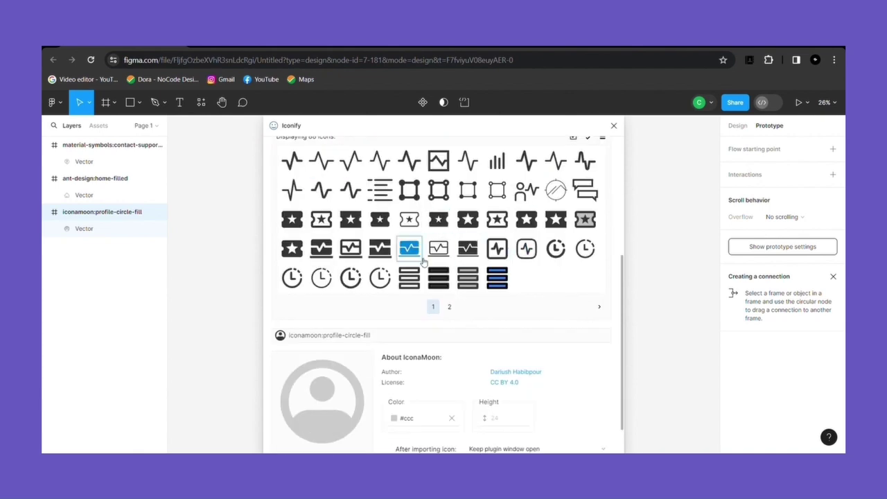
left_click(449, 306)
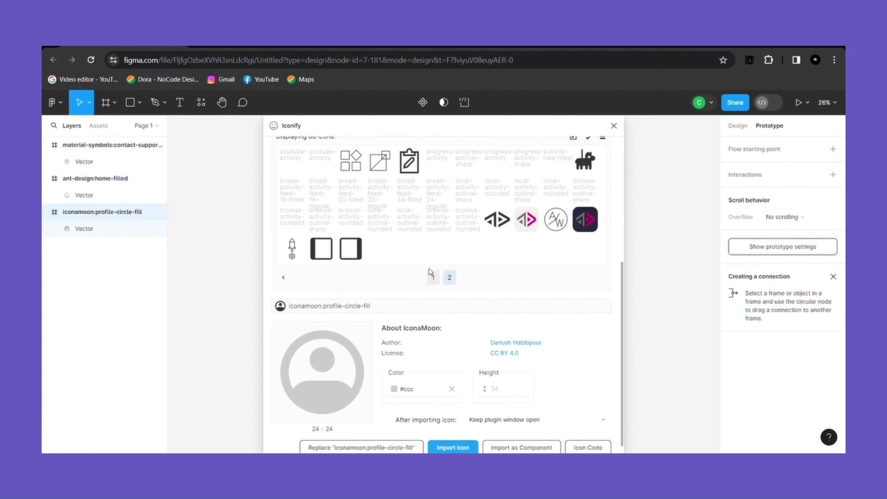
left_click(409, 190)
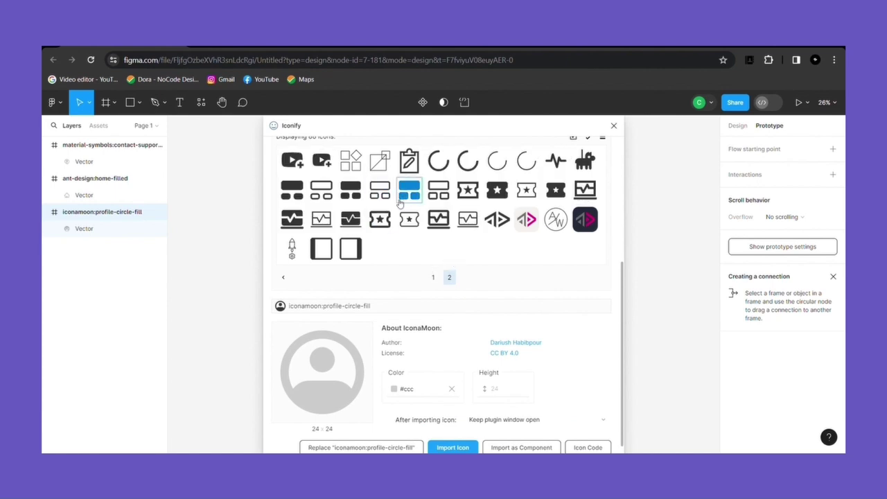
left_click(419, 378)
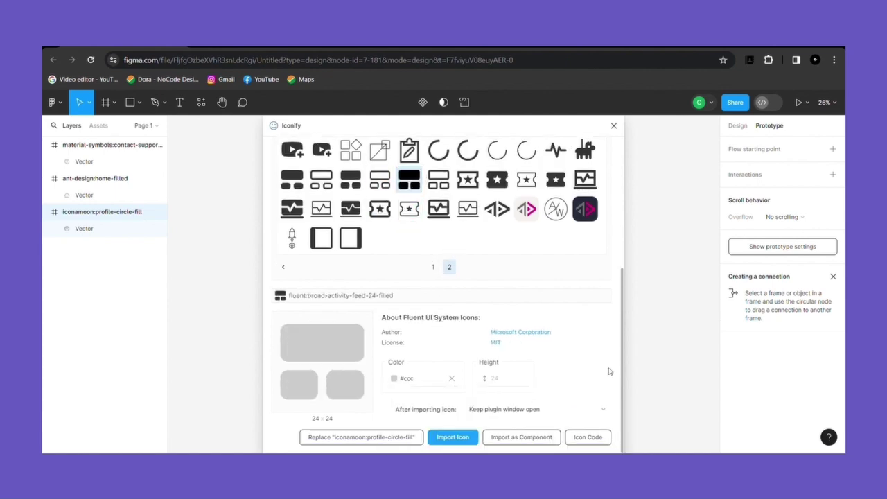
left_click(462, 440)
Search 'Settings', import the fluent:settings-24-filled gear icon and close Iconify.
scroll(591, 161, "up", 4)
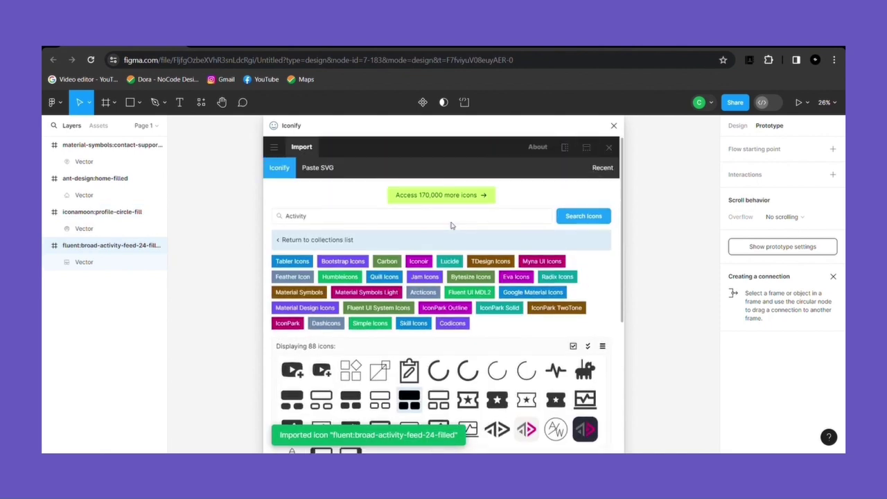
left_click(309, 216)
double_click(309, 216)
type("Settings")
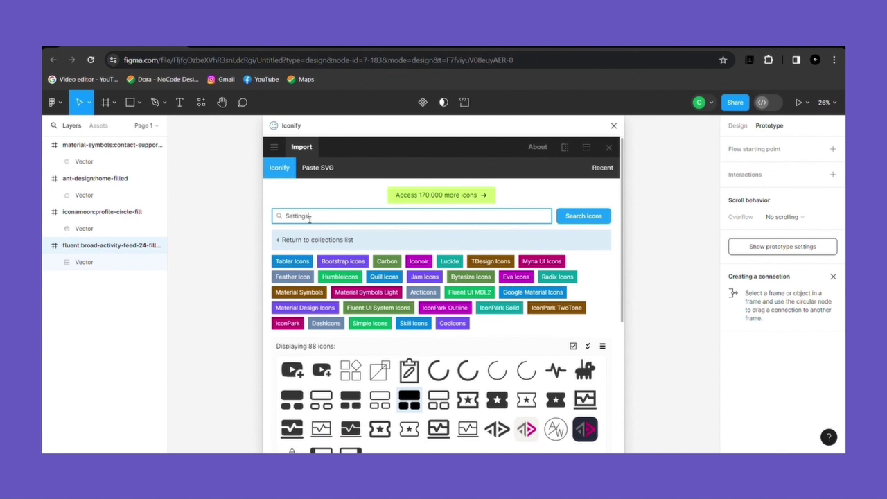
key("Return")
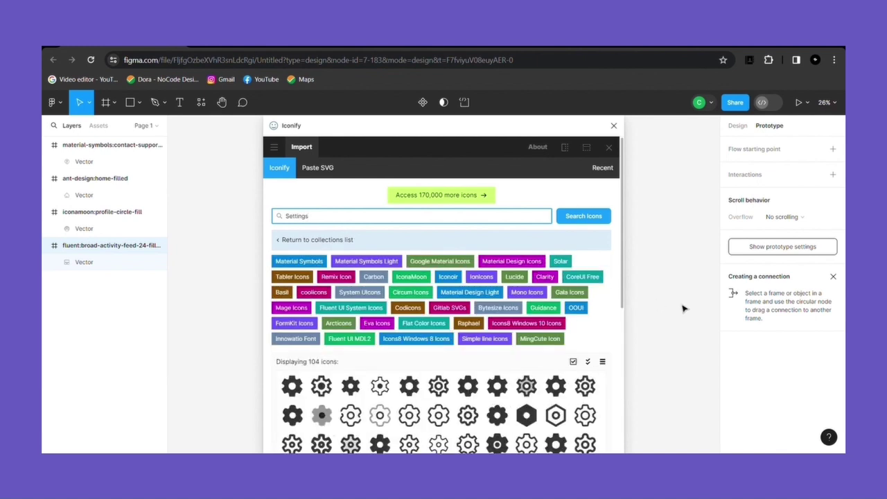
scroll(612, 415, "down", 5)
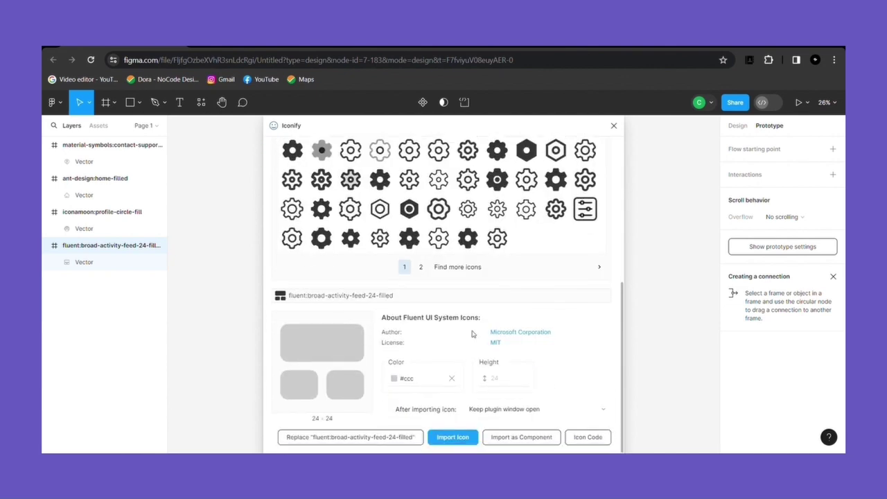
left_click(473, 241)
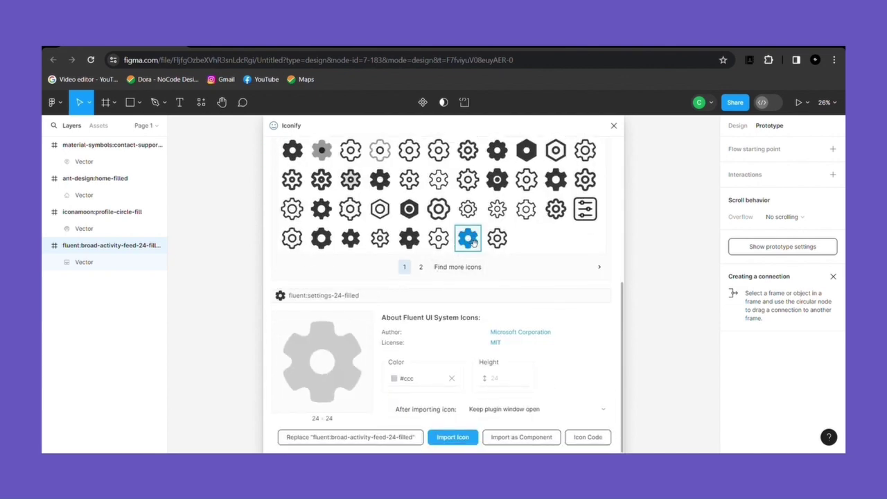
left_click(460, 439)
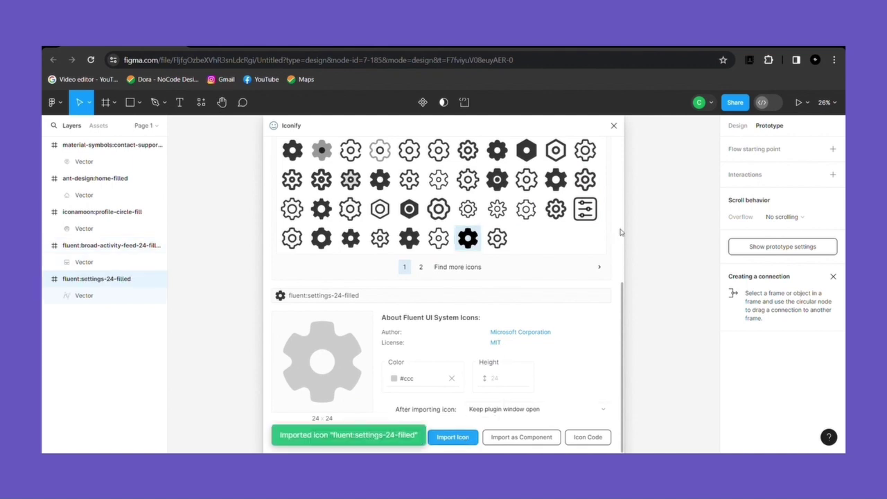
left_click(613, 125)
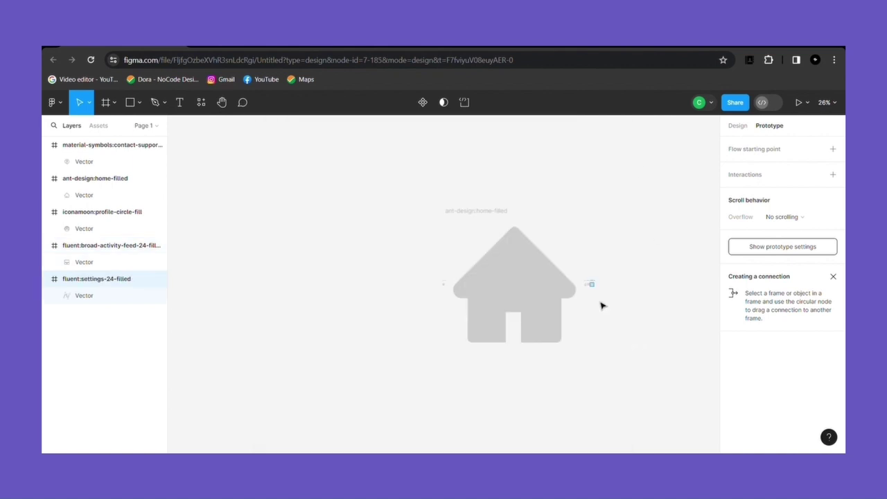
Select the ant-design:home-filled frame and show its size and position properties.
left_click(496, 220)
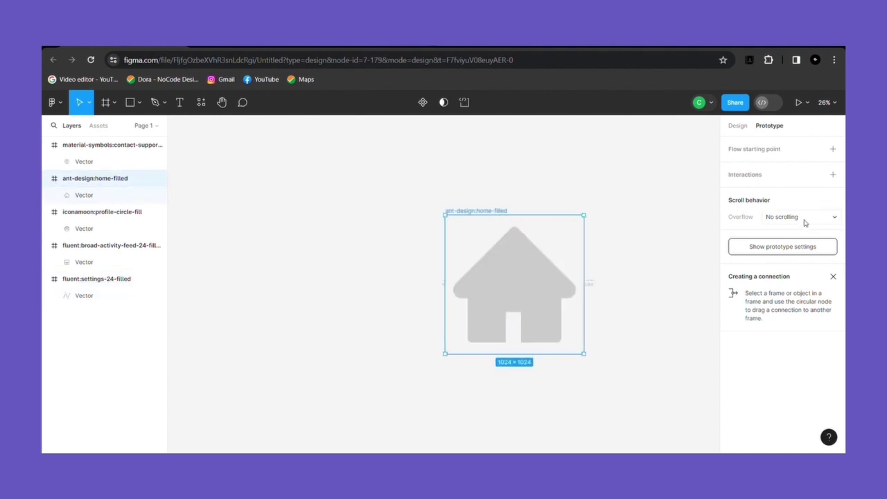
left_click(737, 128)
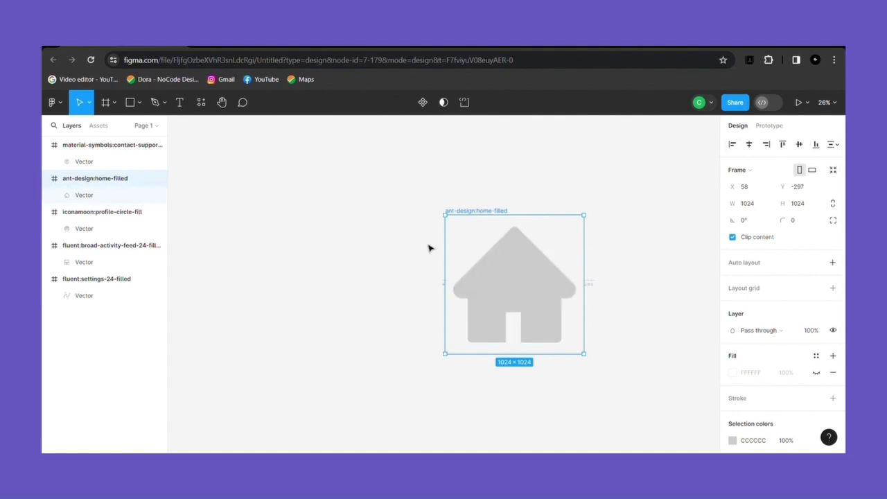
Resize the house icon frame from 1024×1024 to 24×24 and clear its old name for Home.
left_click(760, 203)
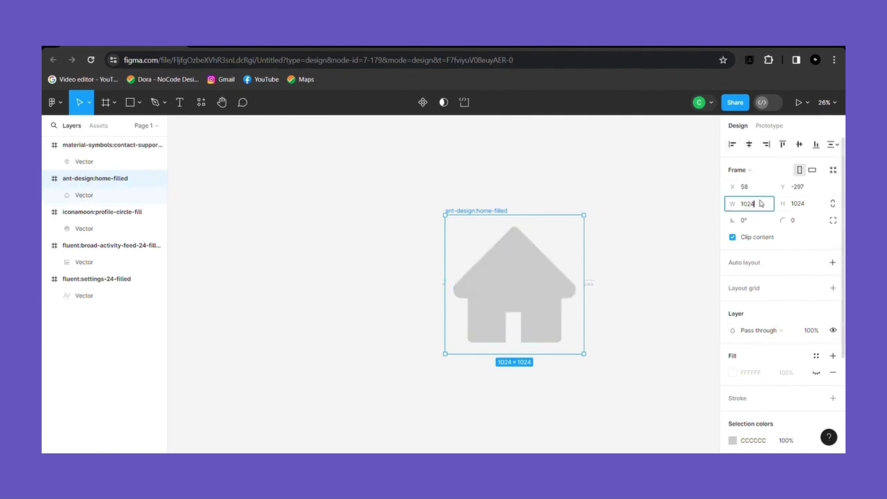
double_click(752, 203)
left_click(751, 204)
left_click(798, 205)
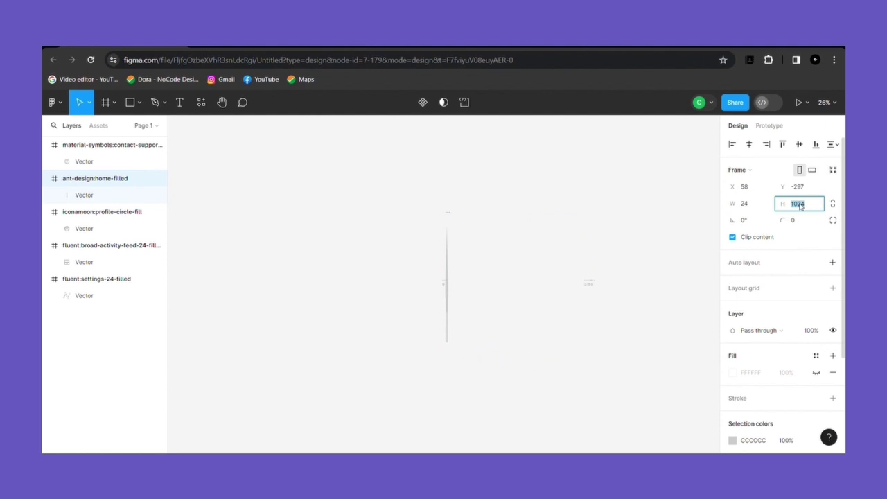
type("24")
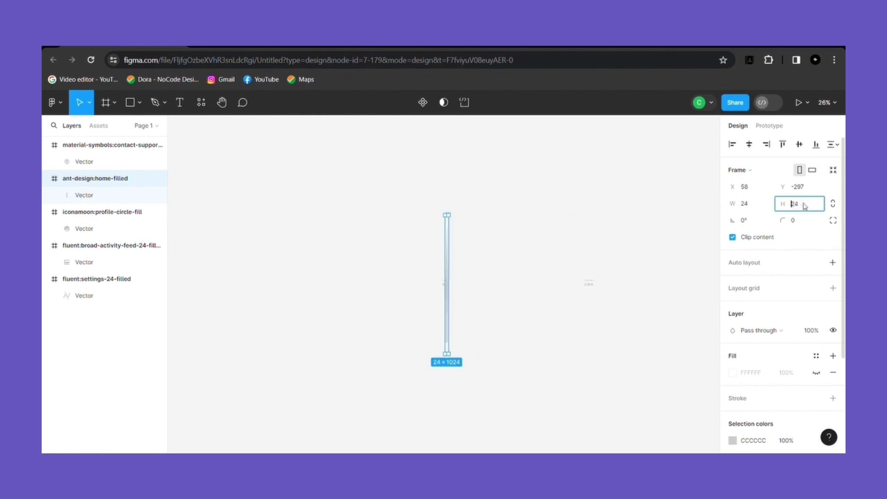
left_click(545, 332)
scroll(311, 204, "up", 10)
left_click(311, 203)
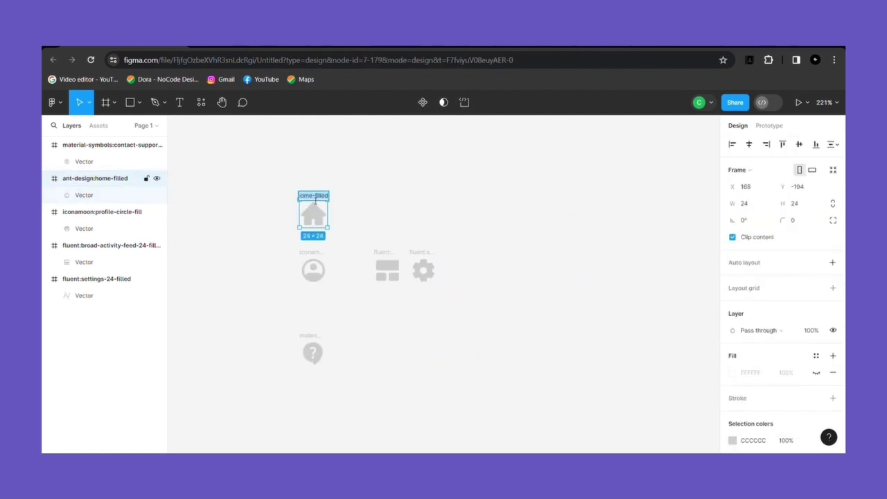
key("BackSpace")
Name the frames Home and Profile, and move Profile up under Home.
type("Home")
left_click(416, 185)
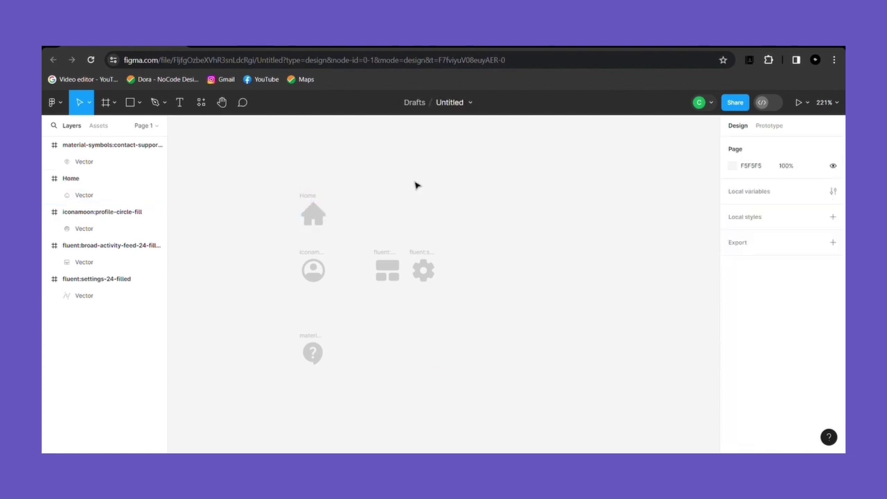
left_click(315, 254)
double_click(319, 253)
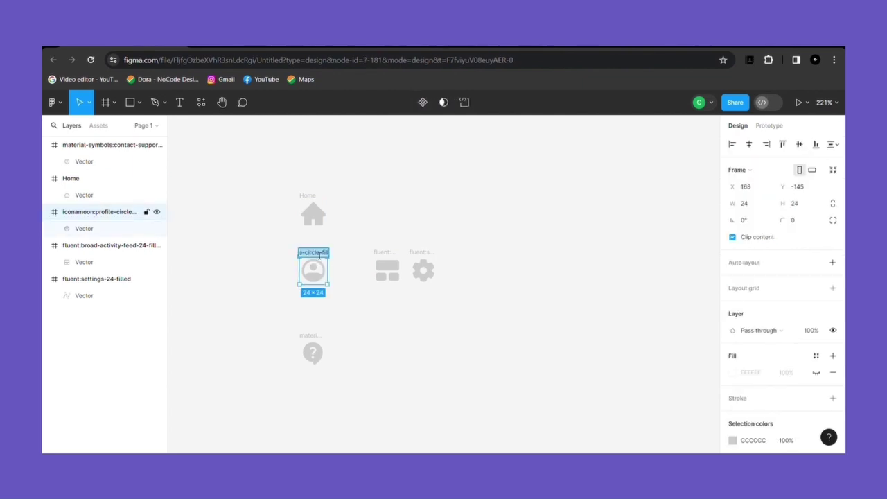
key("BackSpace")
type("Profile")
left_click(424, 336)
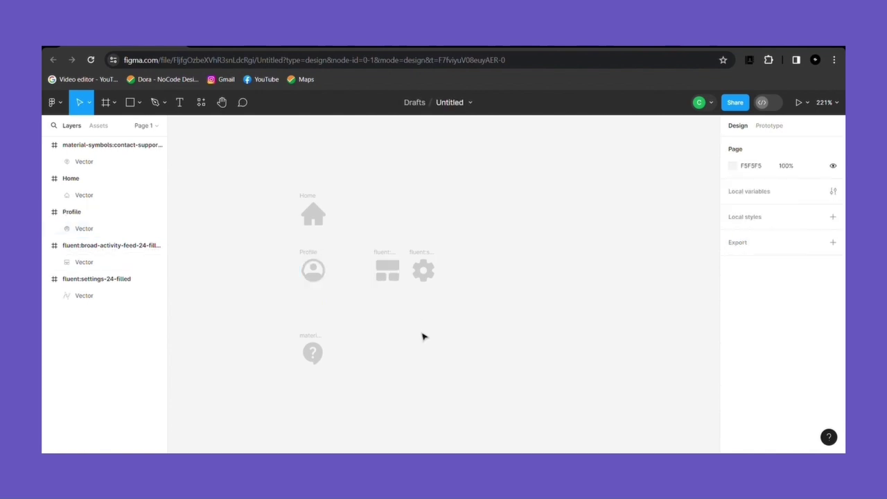
left_click(311, 274)
left_click(316, 276)
mouse_move(317, 277)
left_mouse_down()
mouse_move(316, 260)
mouse_move(316, 271)
left_mouse_up()
Place the activity icon evenly below Profile and rename it Activity.
left_click(318, 204)
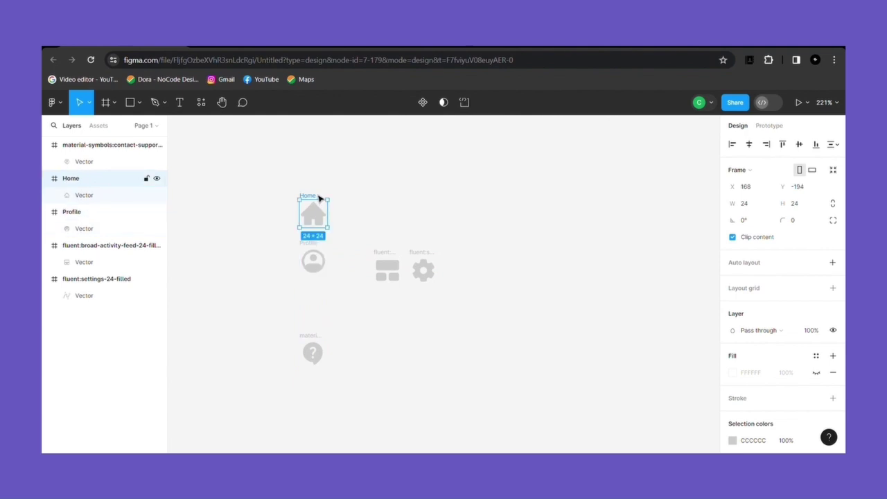
left_click(385, 259)
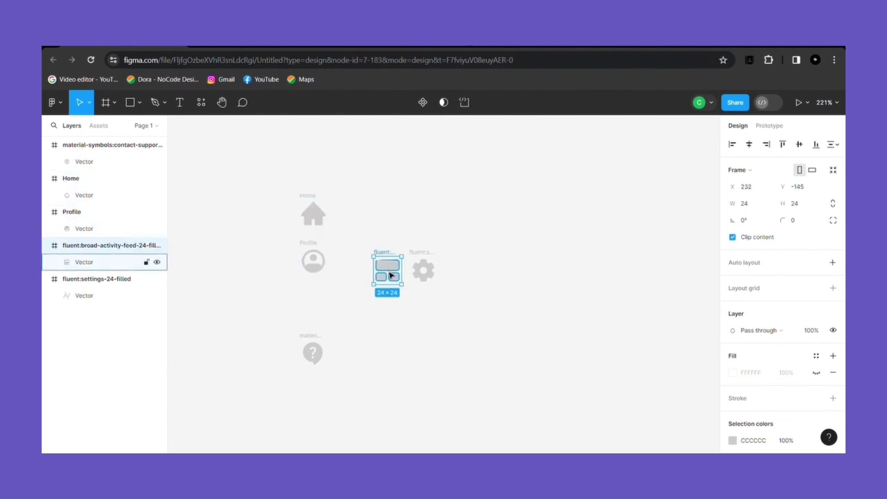
left_click_drag(390, 273, 315, 312)
left_click_drag(313, 346, 403, 358)
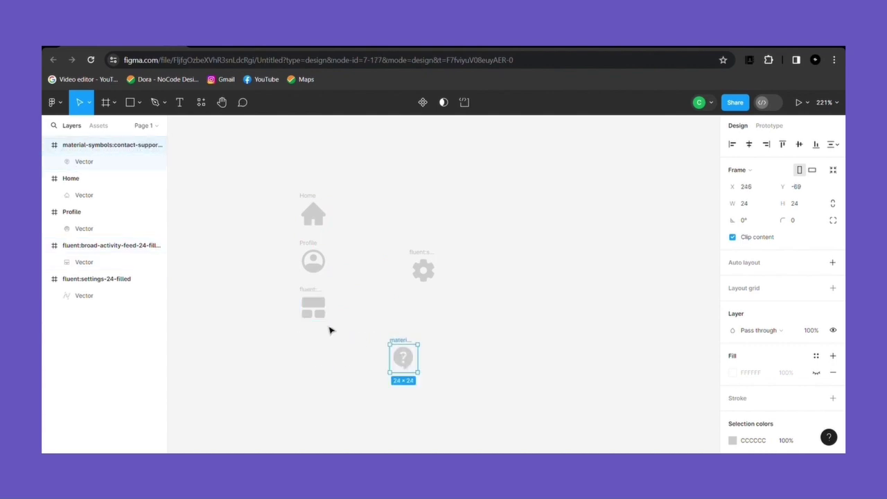
left_click(312, 309)
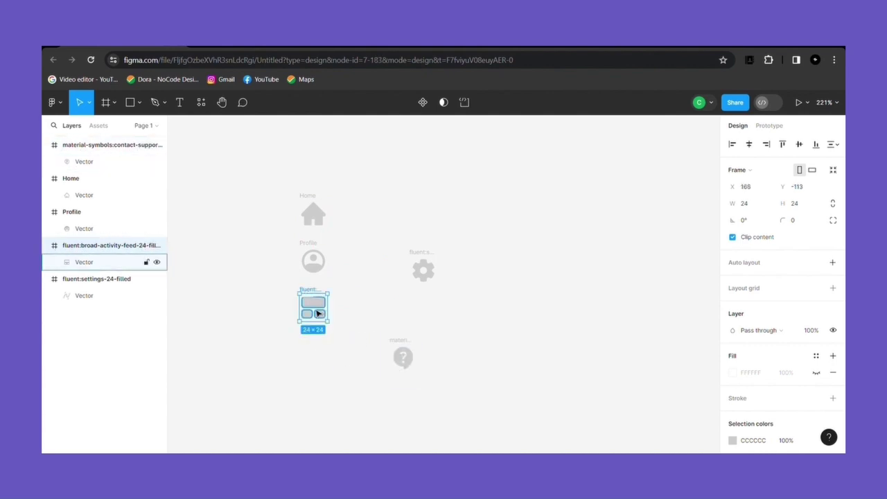
left_click_drag(318, 313, 320, 314)
key("BackSpace")
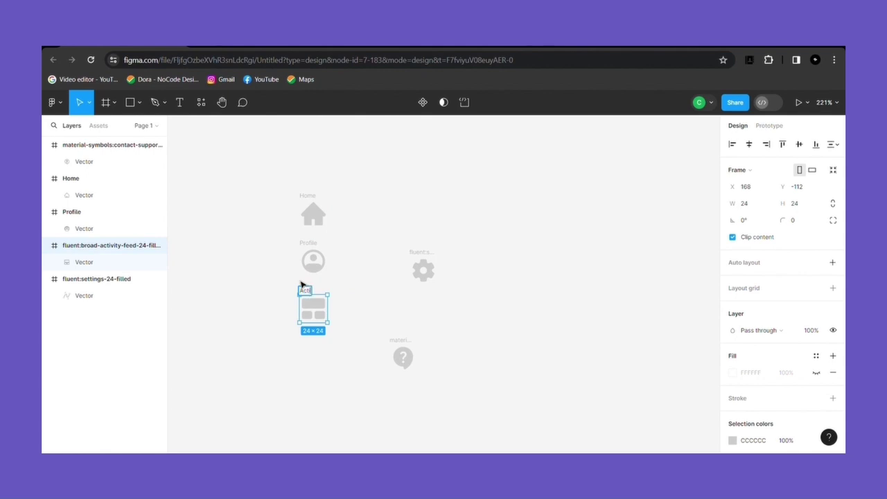
type("Activity")
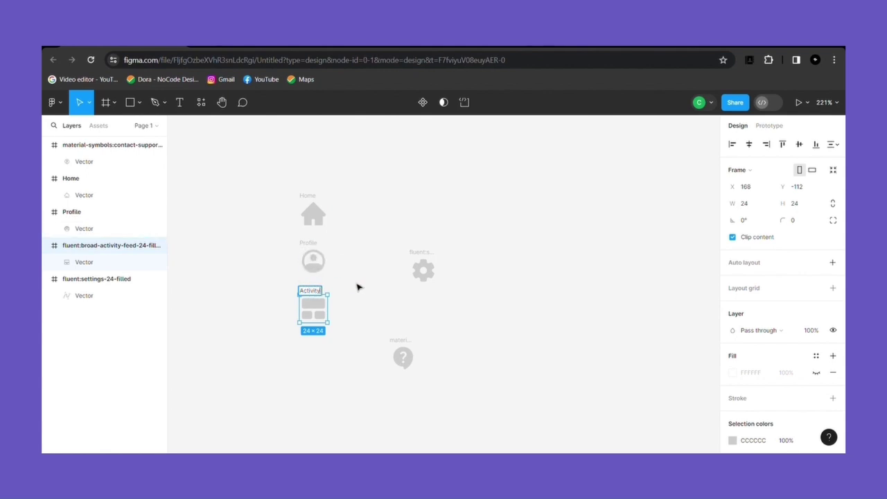
left_click(364, 294)
Rename the gear frame Settings and place it below Activity.
left_click(428, 256)
double_click(428, 253)
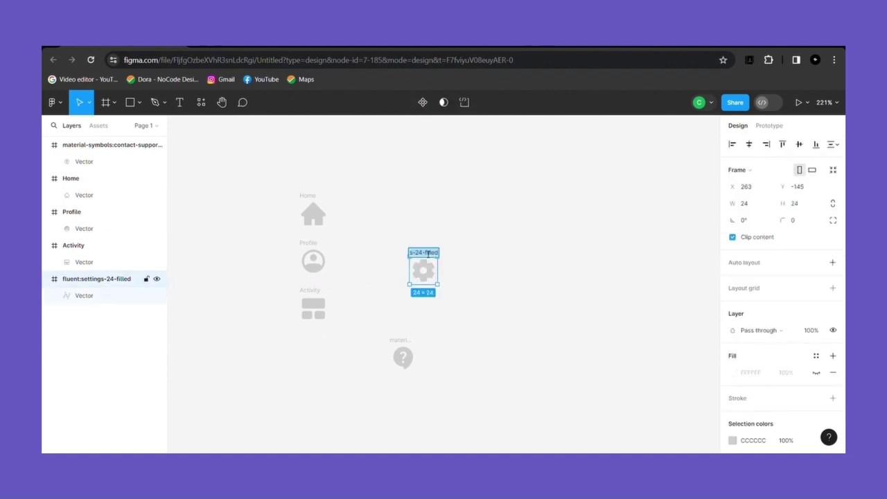
key("BackSpace")
type("Settings")
left_click(425, 249)
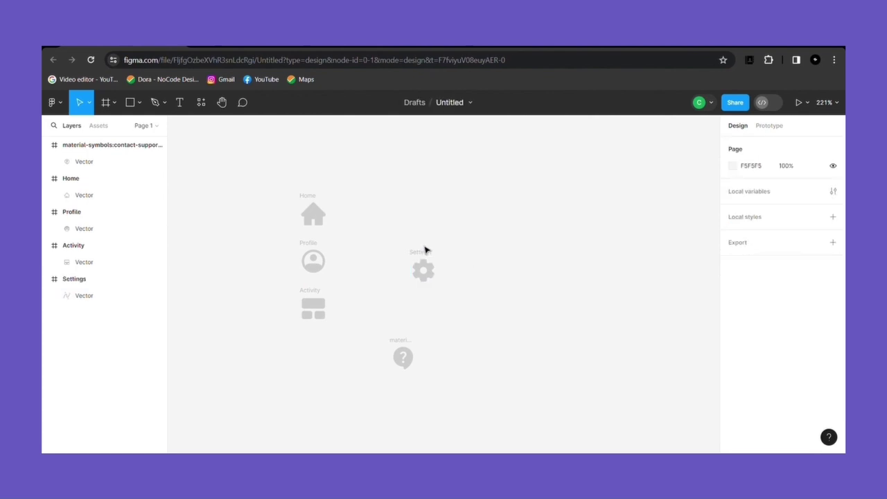
left_click(425, 251)
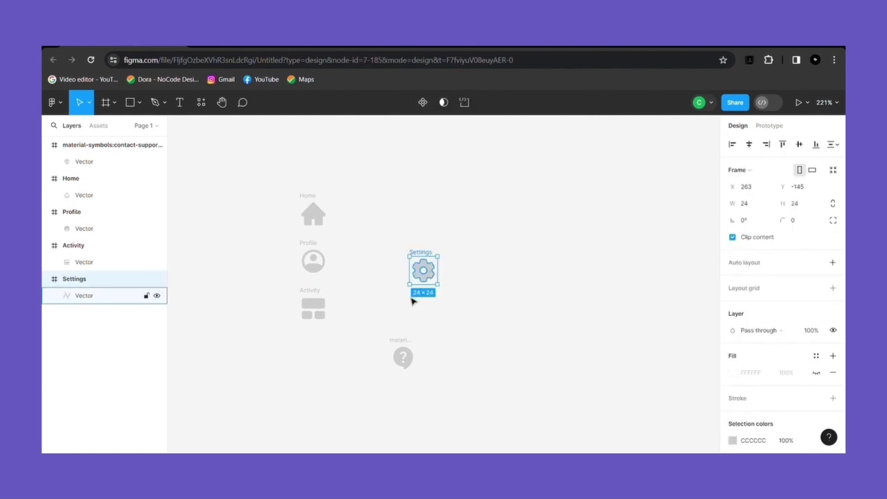
left_click_drag(419, 277, 317, 359)
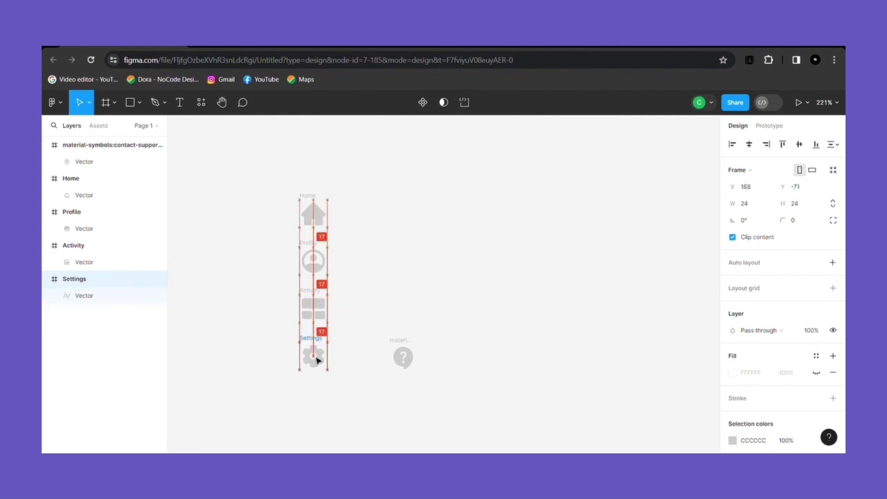
Rename the help frame Support and place it below Settings.
left_click(403, 357)
double_click(404, 341)
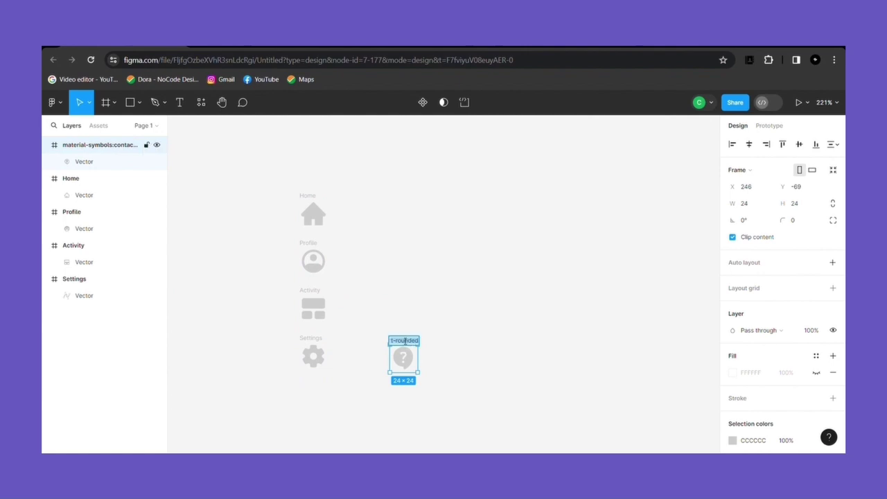
type("Support")
left_click(444, 340)
left_click(408, 347)
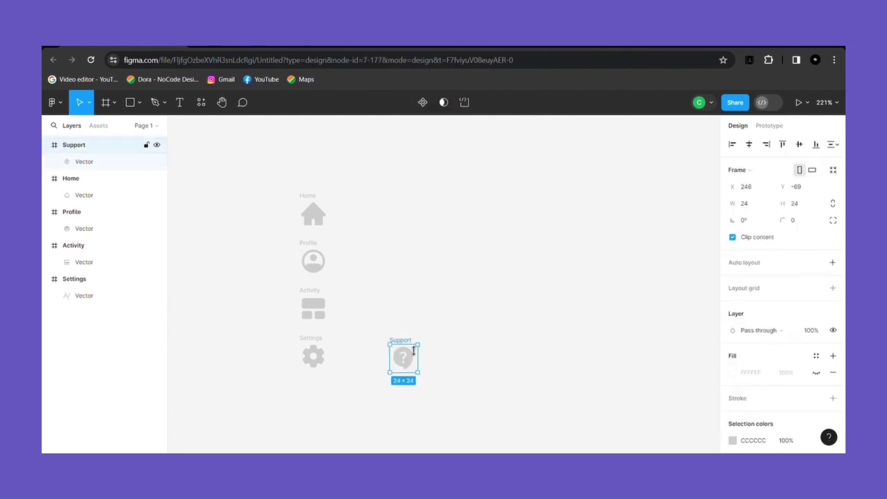
left_click_drag(417, 356, 331, 400)
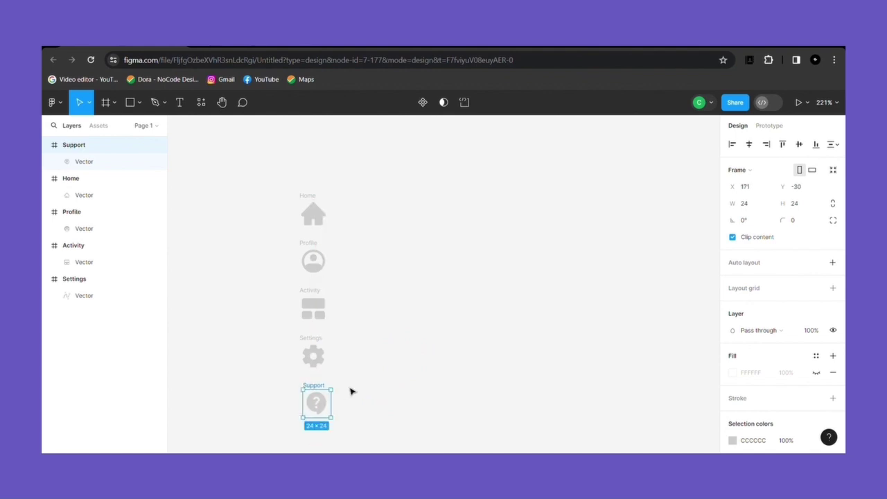
left_click(351, 391)
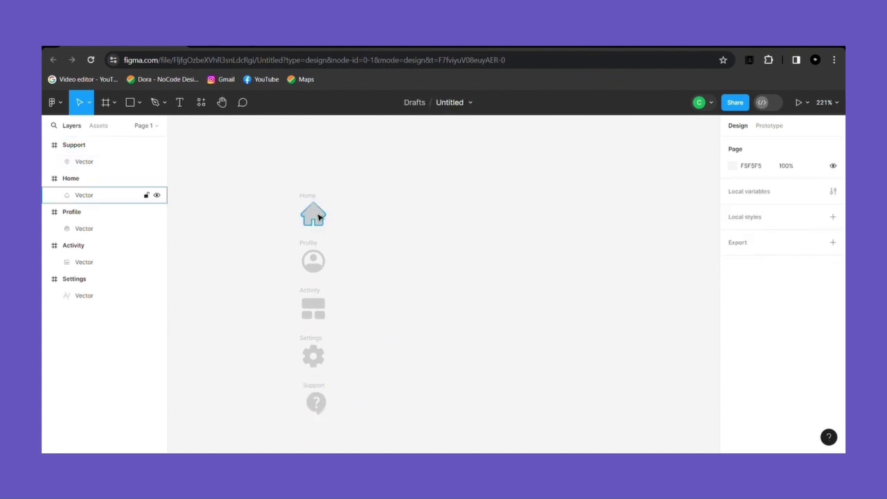
Wrap the five icons in a vertical auto-layout frame with gap 11 and padding 30.
left_click_drag(288, 171, 347, 421)
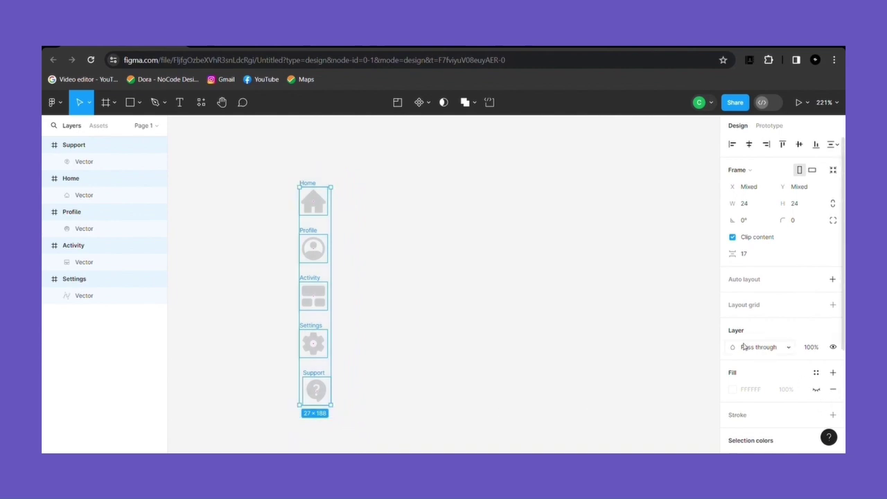
key("shift+a")
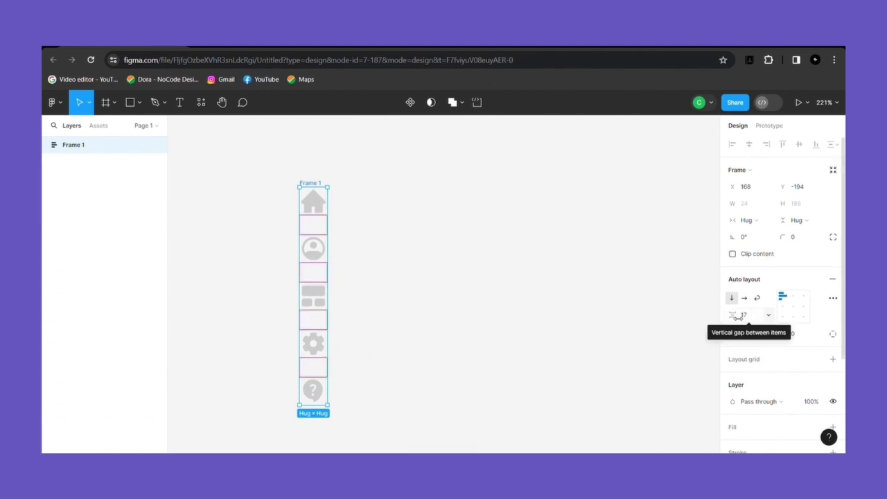
left_click_drag(732, 315, 728, 315)
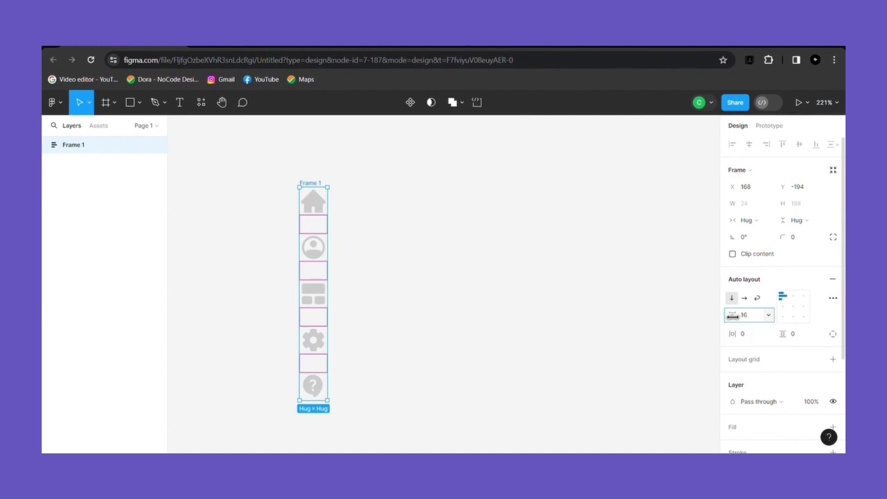
left_click_drag(732, 316, 726, 315)
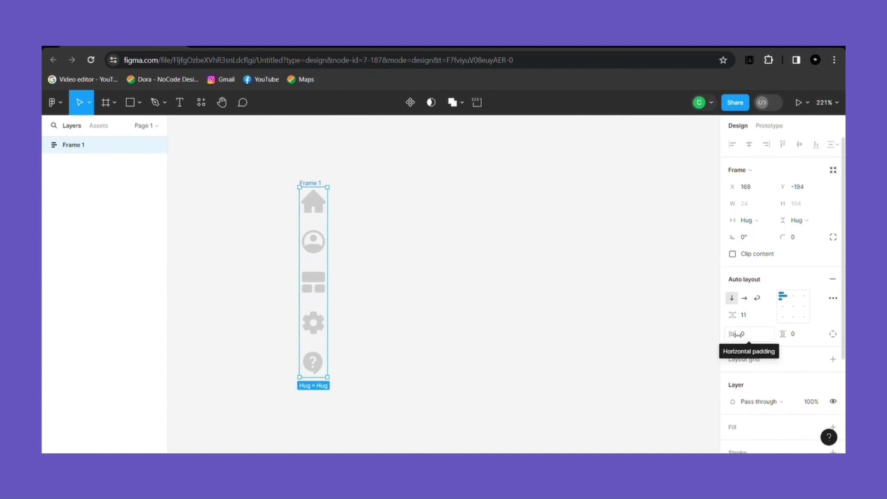
left_click_drag(731, 333, 737, 333)
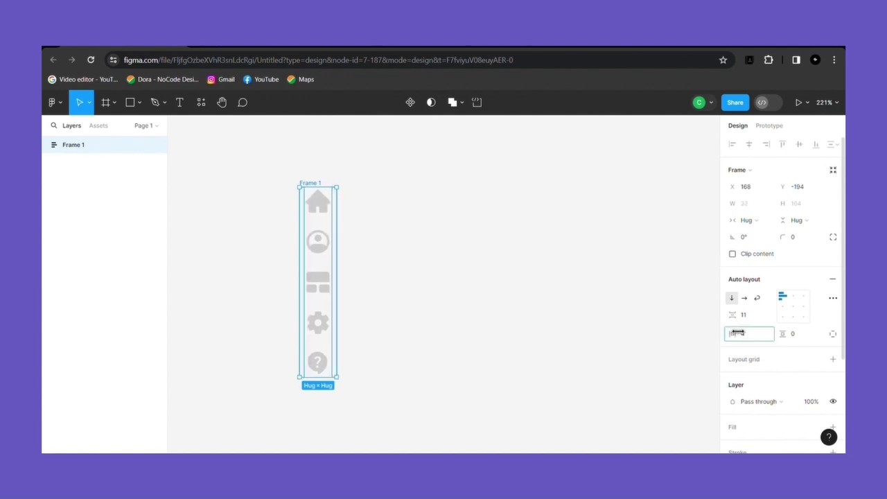
left_click_drag(737, 333, 757, 332)
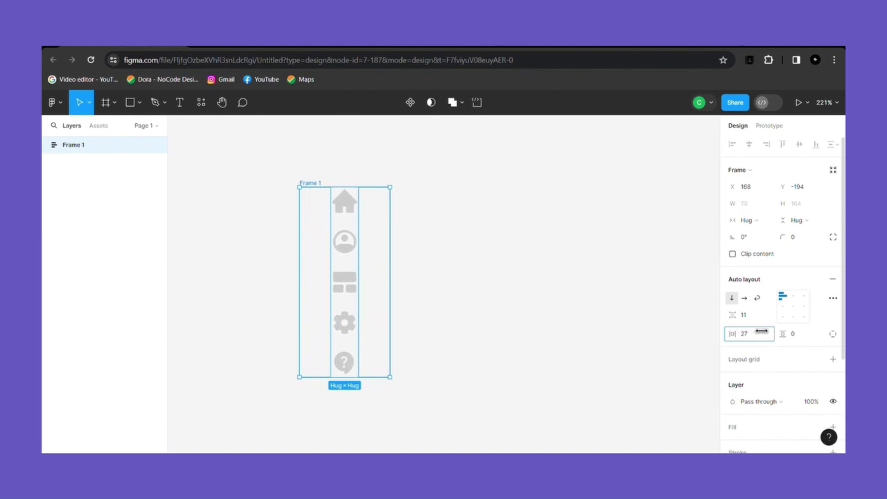
left_click_drag(761, 331, 792, 337)
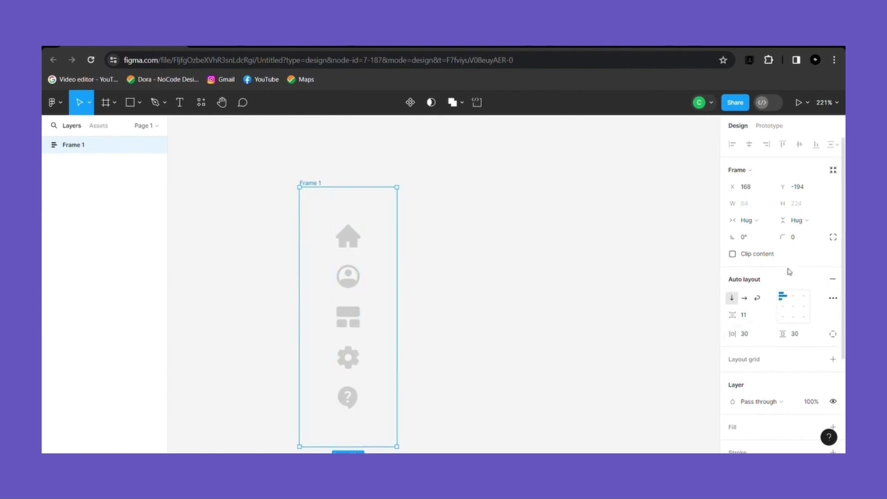
Nudge the icon frame up and reduce its horizontal padding to 18.
scroll(843, 222, "down", 2)
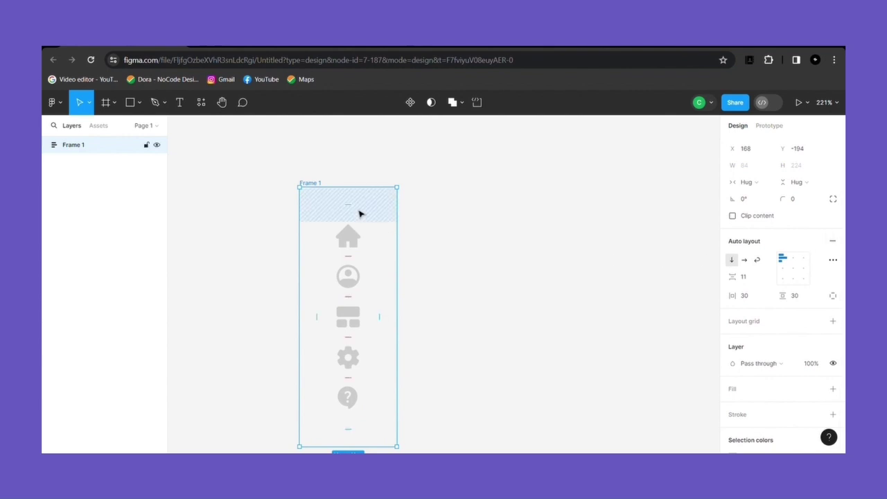
left_click_drag(362, 216, 365, 187)
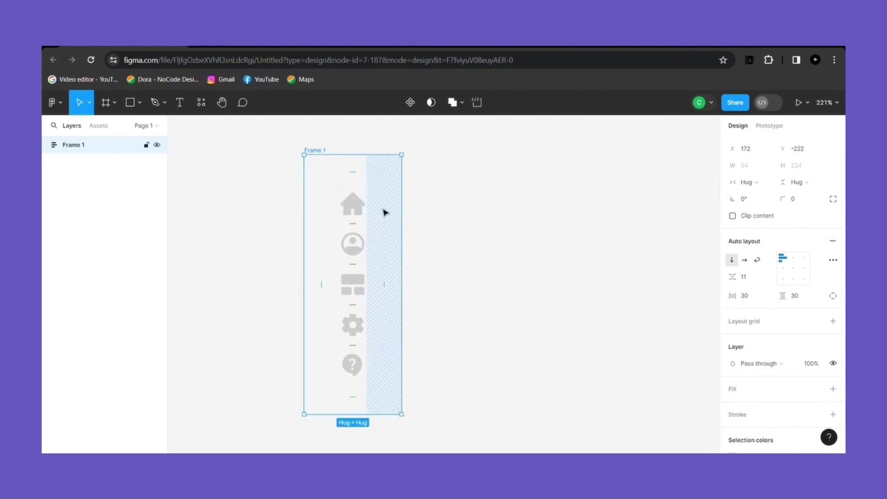
scroll(399, 238, "down", 4)
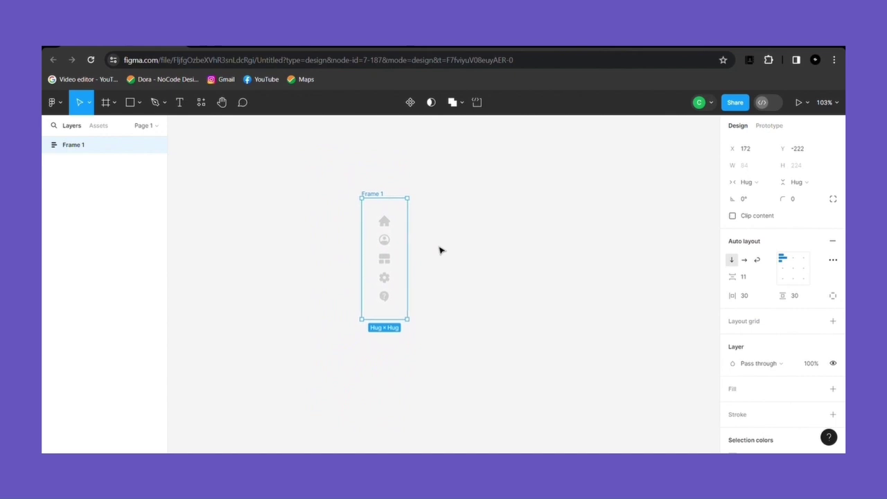
scroll(439, 251, "up", 1)
scroll(439, 252, "up", 4)
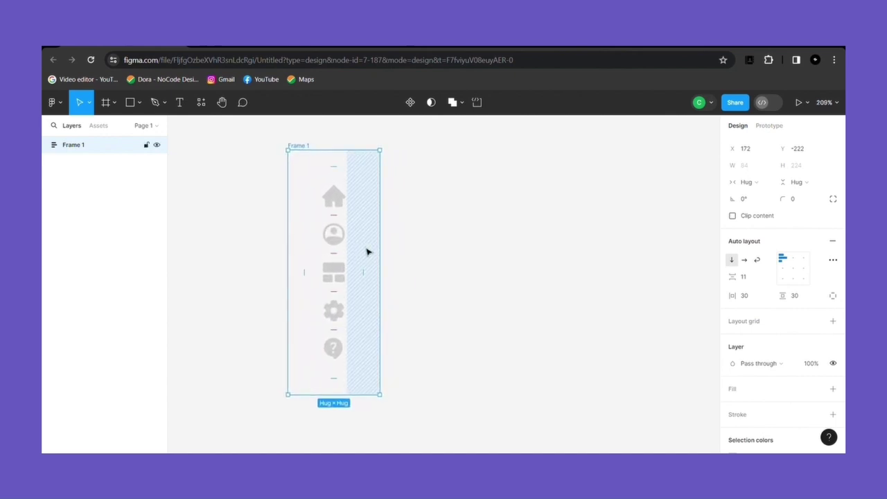
left_click_drag(730, 296, 721, 299)
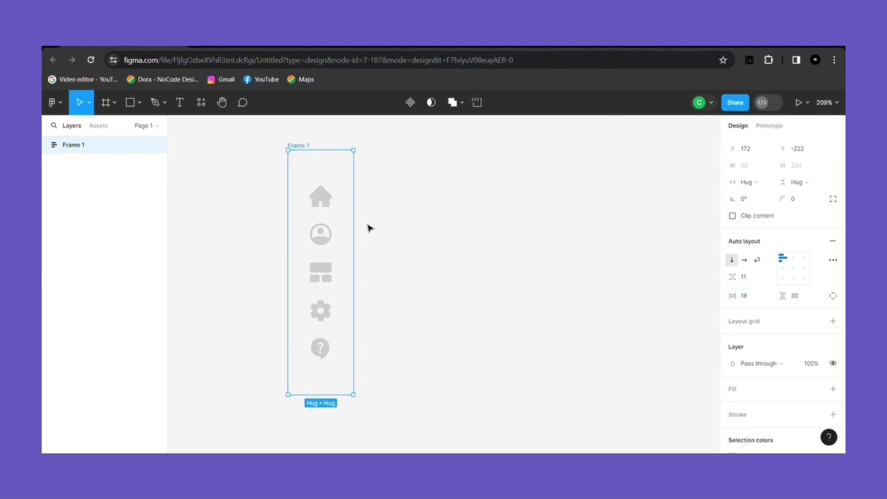
Rename Frame 1 to Icons.
double_click(302, 146)
key("BackSpace")
type("Icons")
left_click(396, 192)
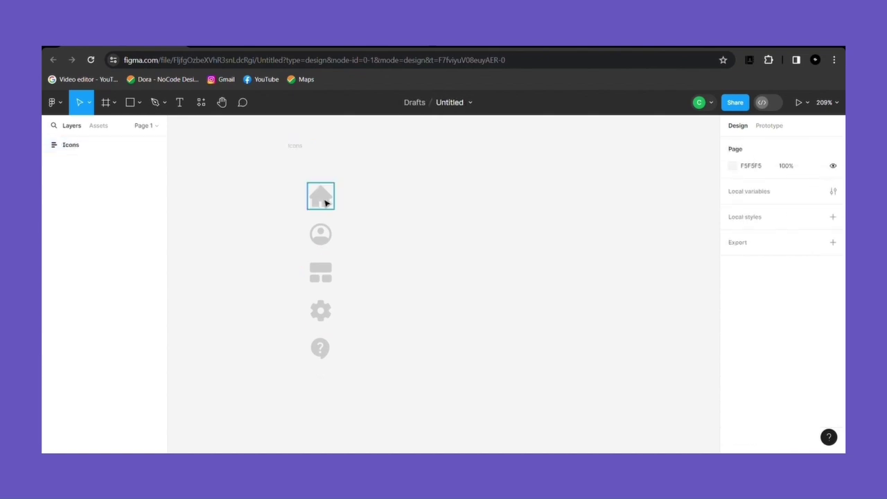
left_click(301, 151)
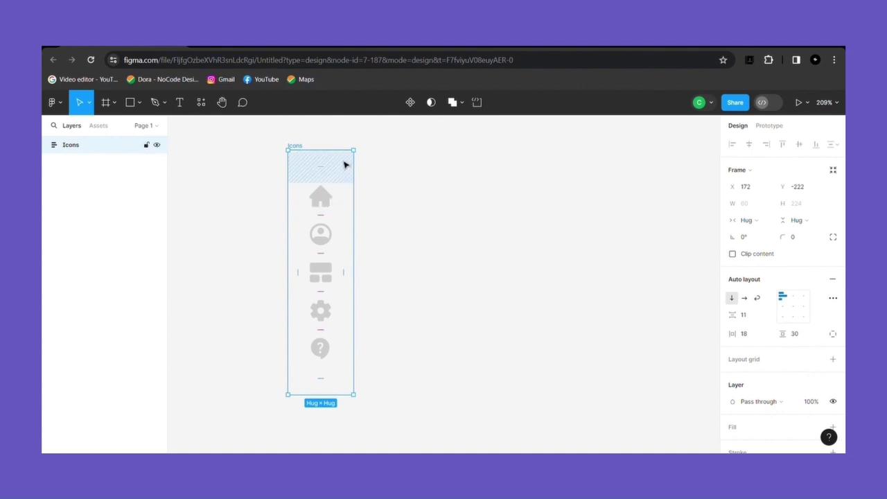
scroll(783, 291, "down", 4)
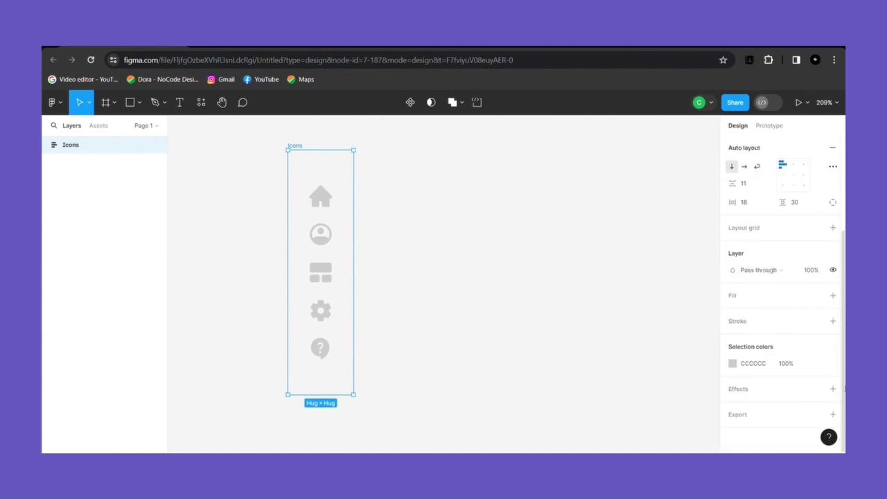
Add a white FFFFFF fill to the Icons frame and check the Home icon's grey fill.
left_click(833, 295)
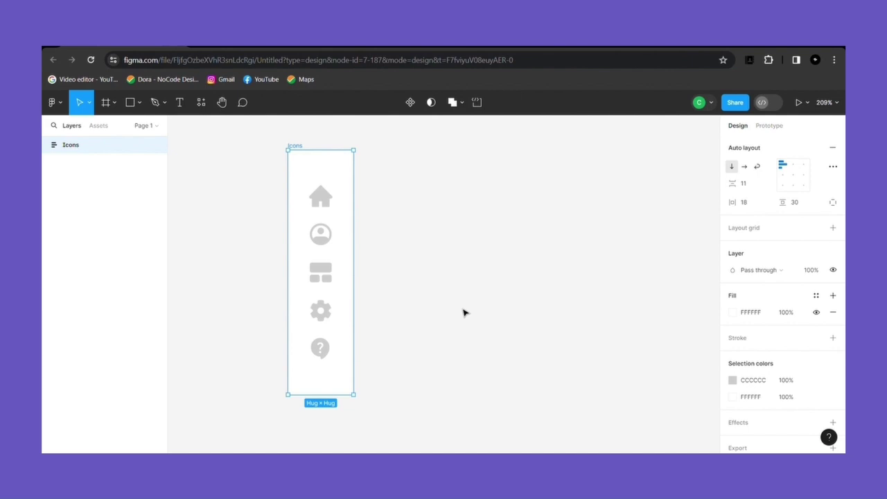
left_click(413, 307)
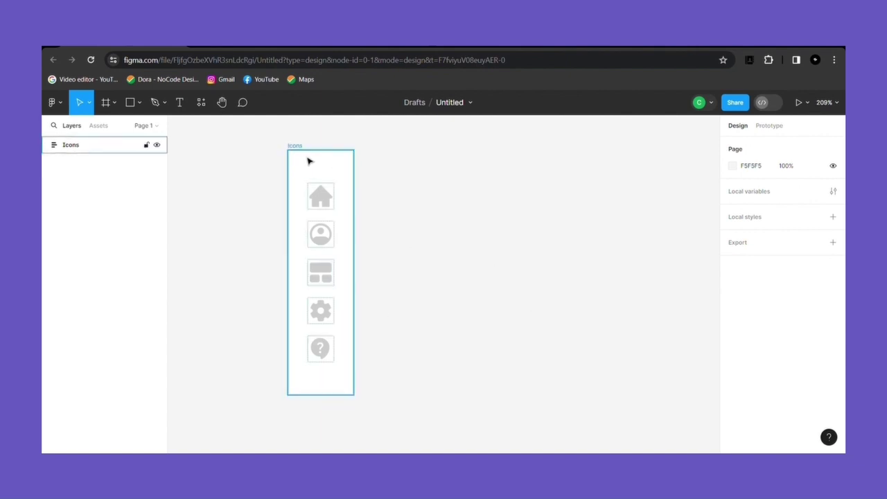
left_click(296, 166)
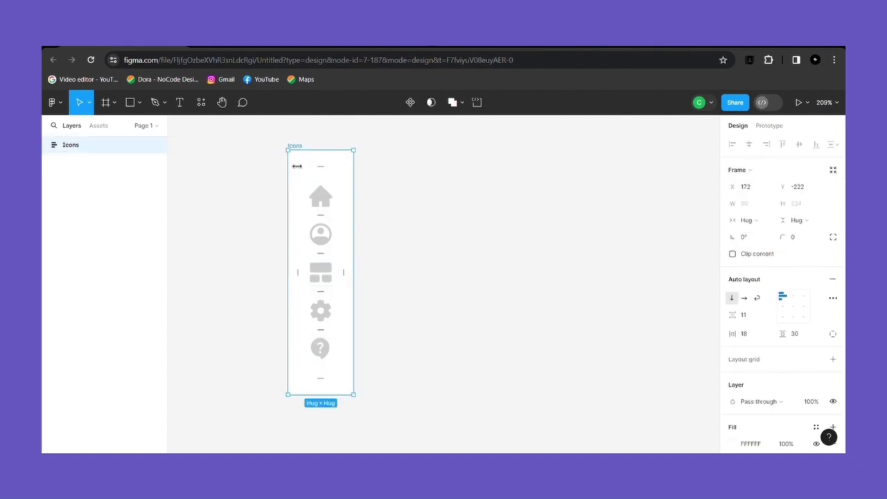
left_click(331, 200)
left_click(320, 197)
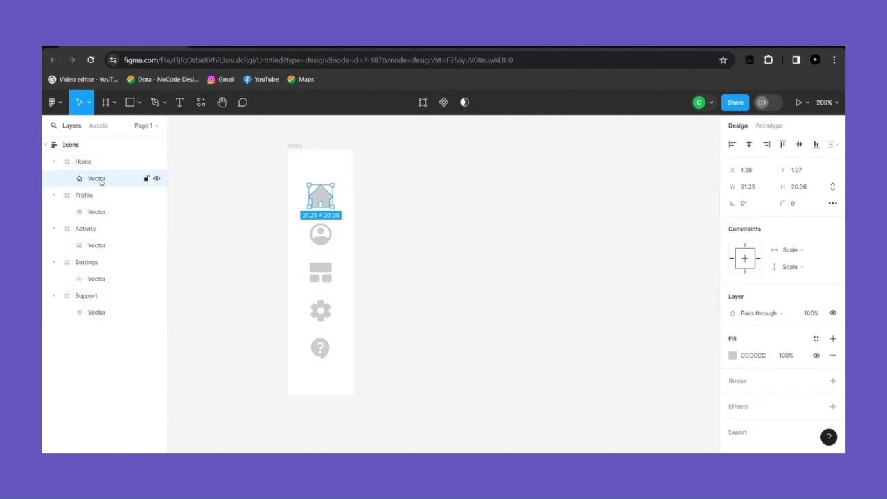
left_click(731, 356)
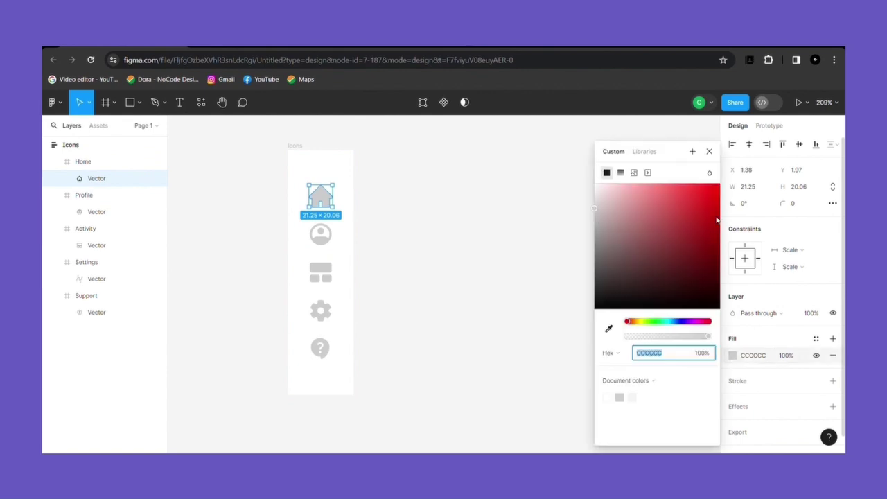
left_click(708, 151)
left_click(528, 206)
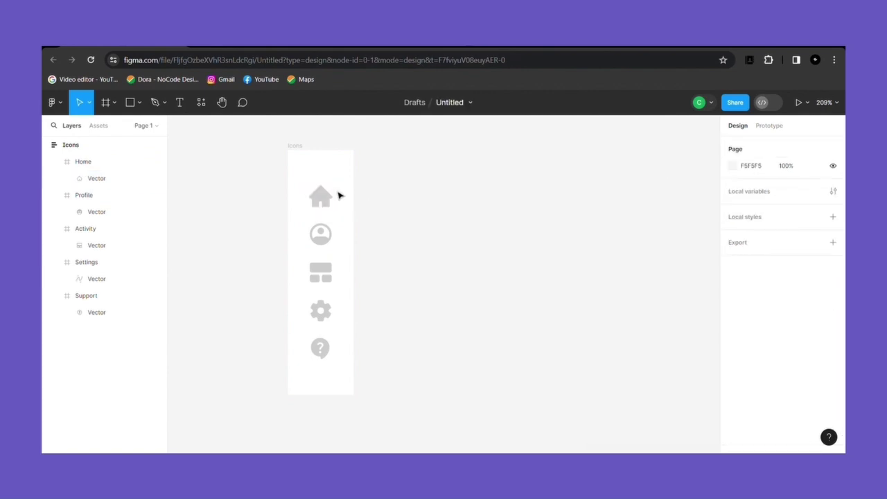
Make the Icons frame a component laid out as a horizontal row.
left_click(306, 155)
left_click(411, 102)
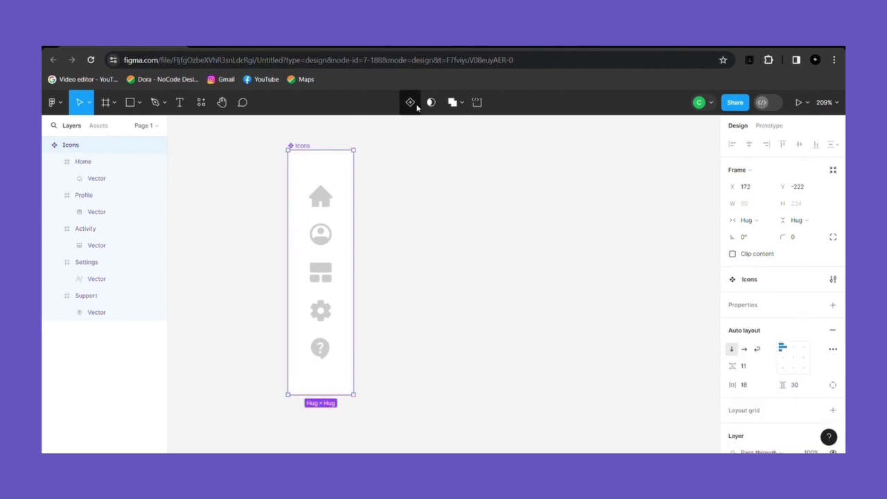
left_click(744, 349)
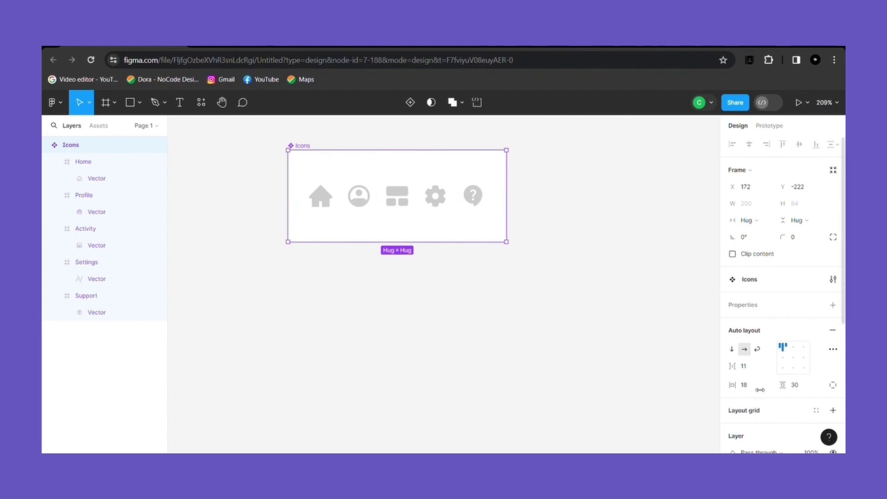
Adjust the row padding to 25 vertically and add a second variant, Variant2.
mouse_move(732, 385)
left_mouse_down()
mouse_move(724, 387)
mouse_move(735, 388)
left_mouse_up()
left_click_drag(781, 385, 771, 386)
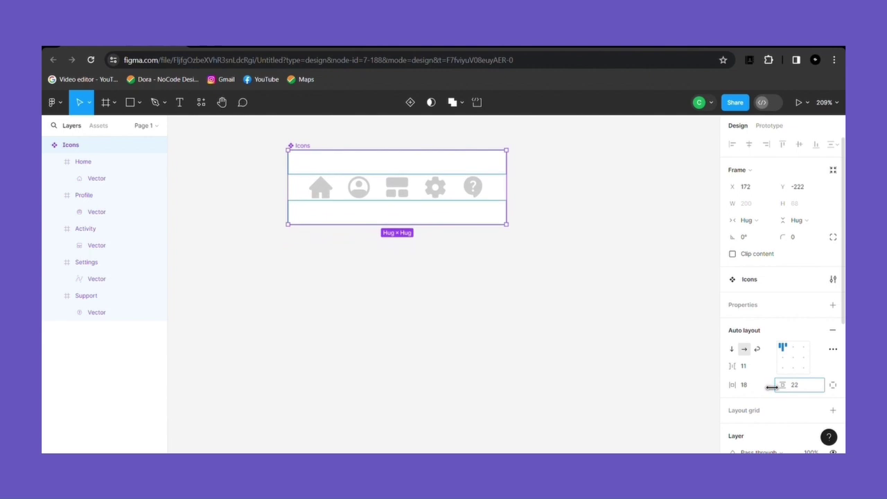
left_click_drag(771, 387, 782, 384)
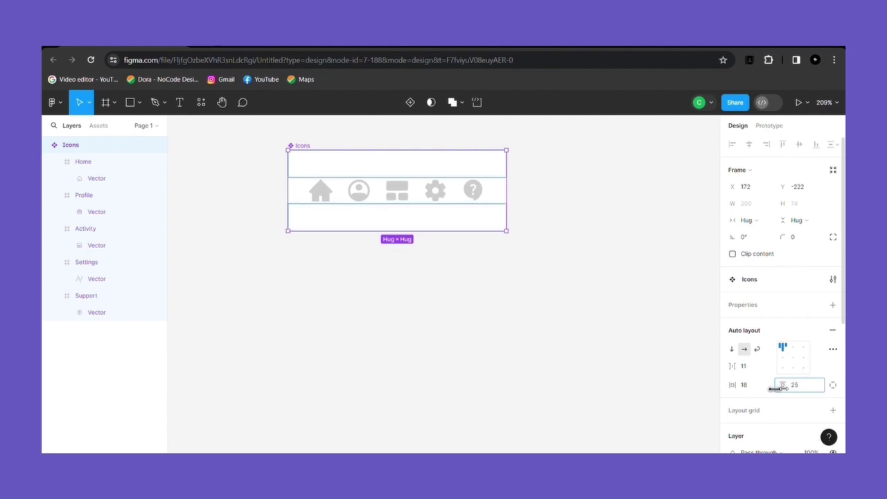
left_click(568, 323)
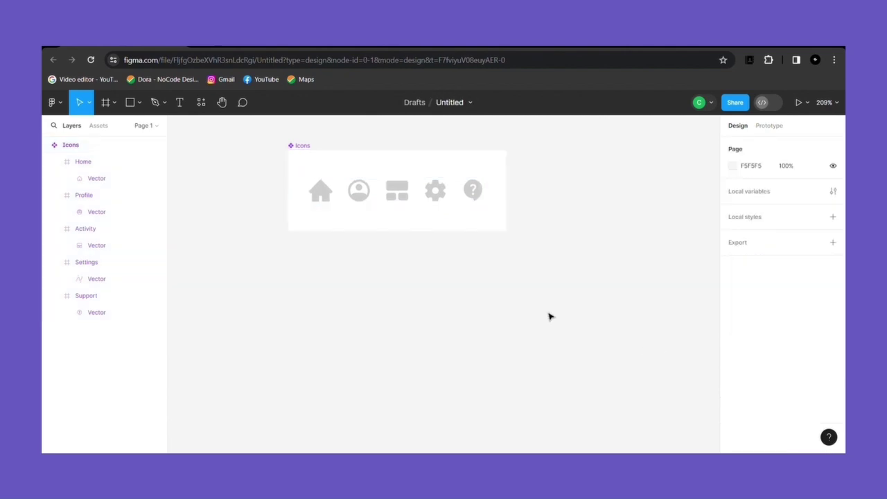
left_click(385, 216)
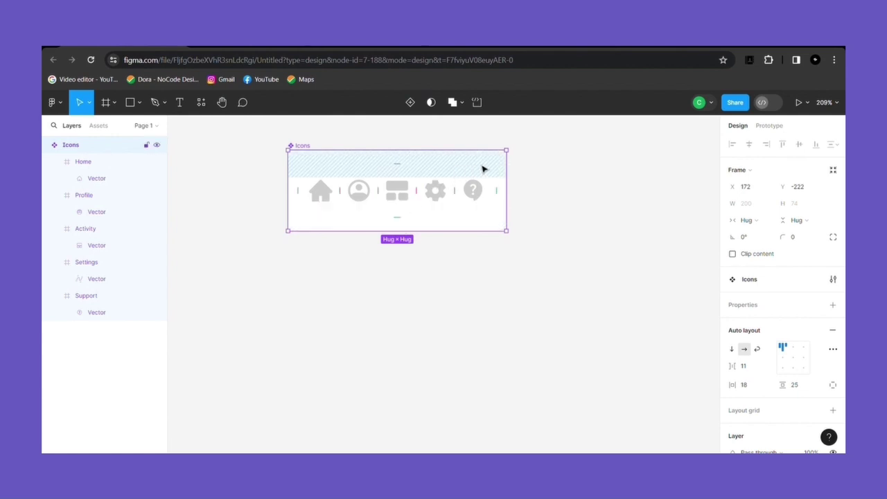
left_click(413, 103)
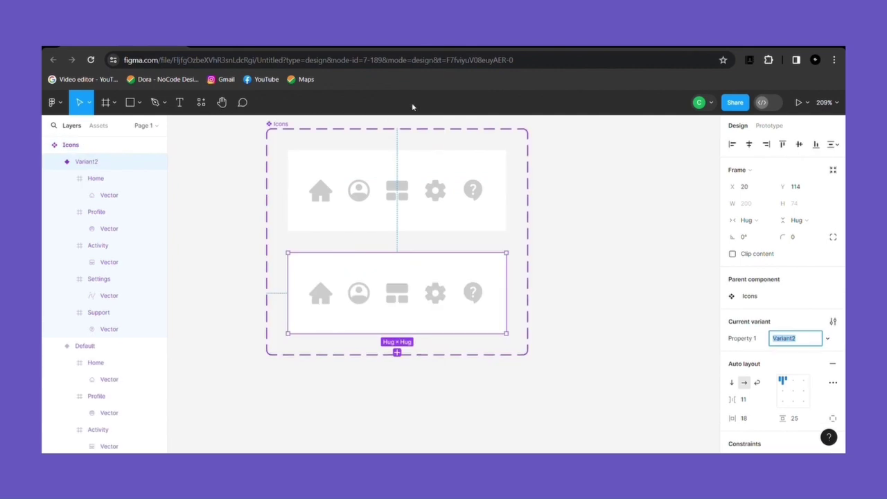
left_click(323, 198)
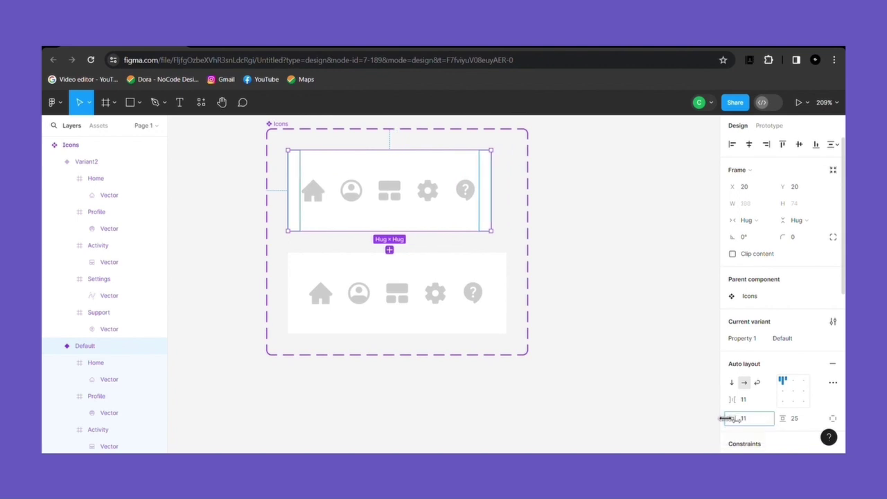
left_click(558, 246)
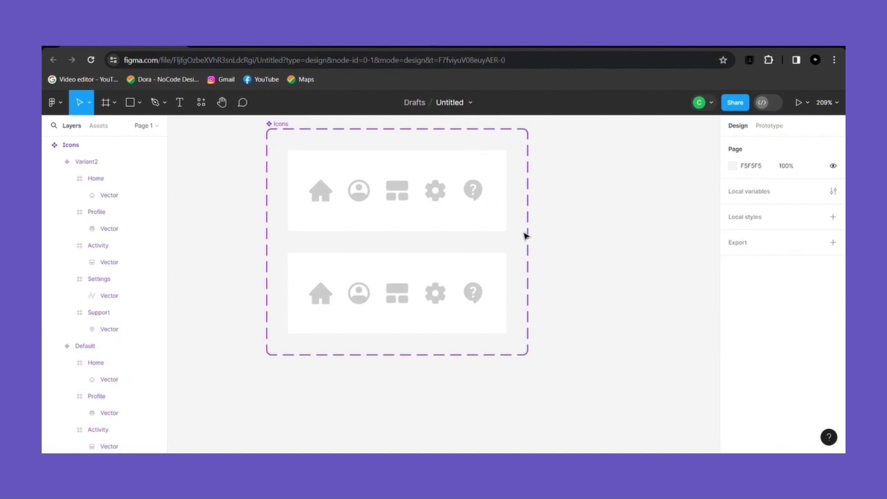
left_click(324, 204)
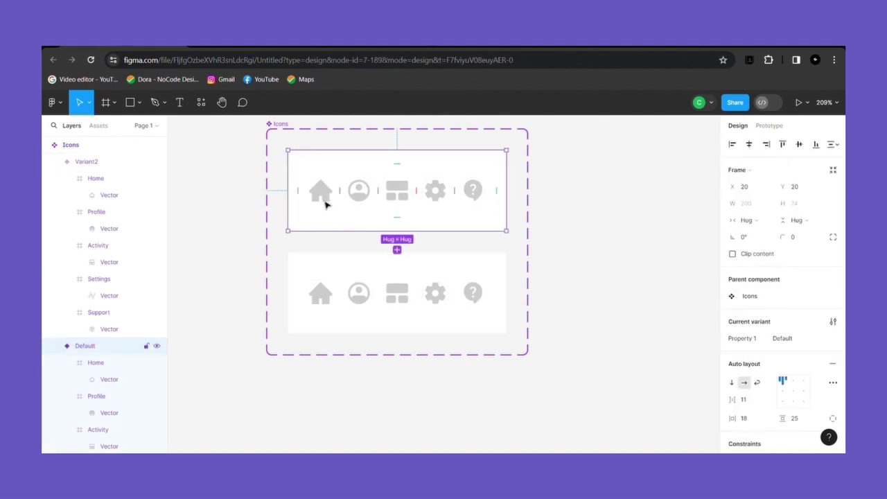
left_click(319, 186)
Recolour the Default variant's Home house shape to light blue 9BBDFF.
left_click(319, 185)
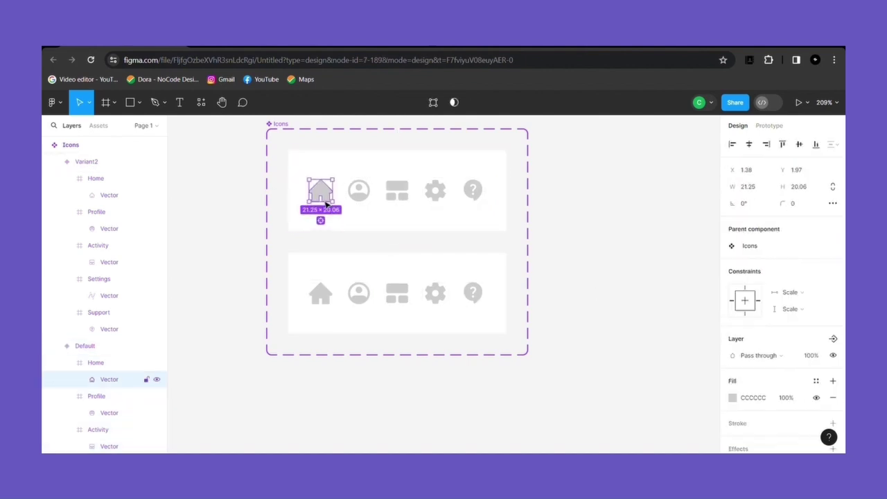
left_click(733, 397)
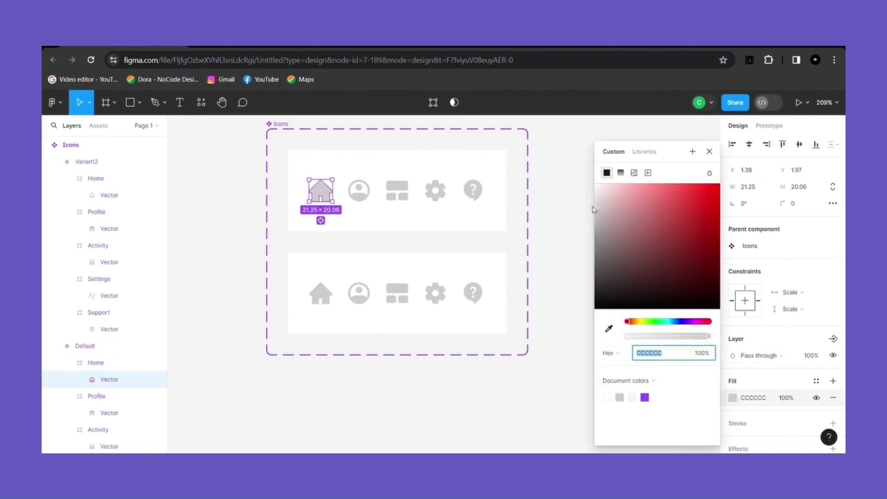
left_click(676, 322)
left_click_drag(677, 323, 672, 322)
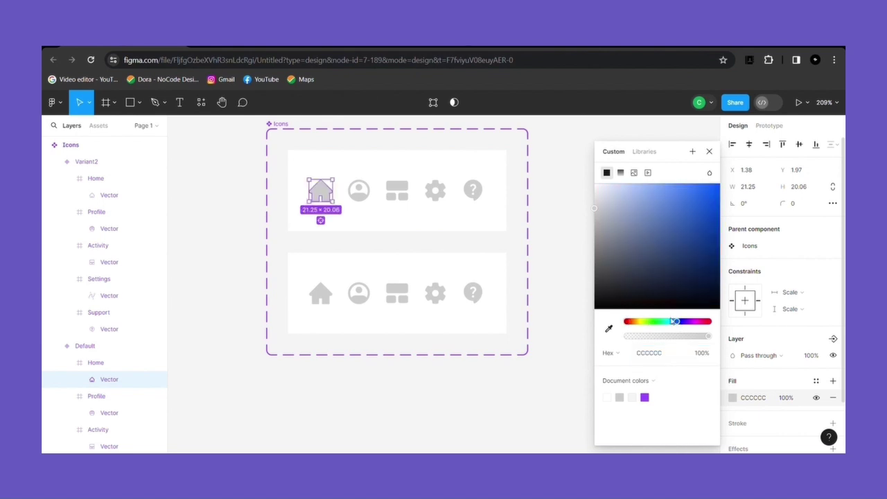
left_click_drag(603, 237, 644, 181)
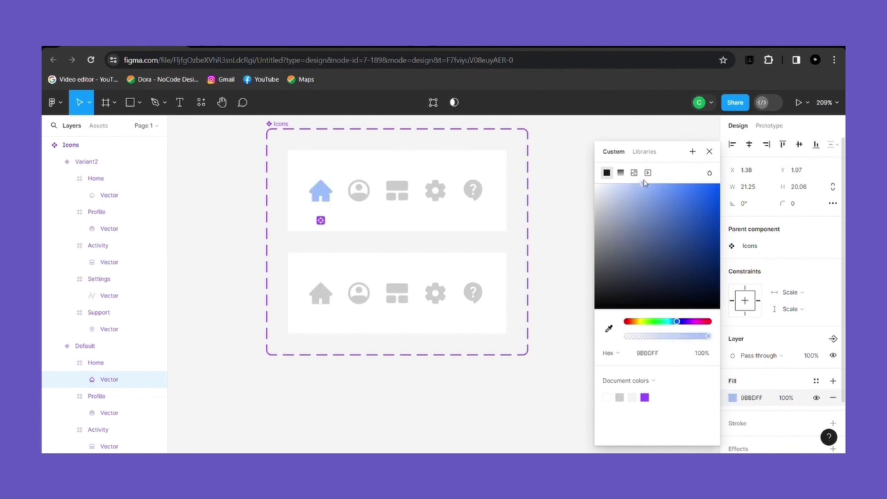
left_click(708, 151)
key("Escape")
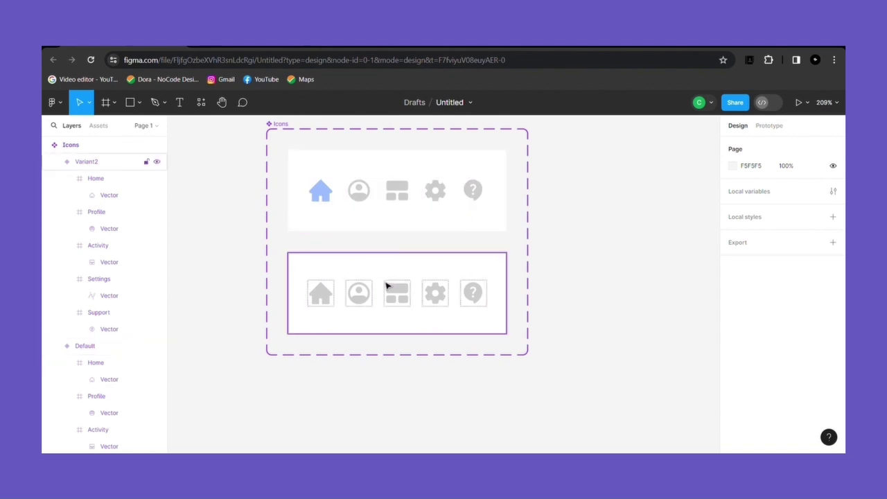
left_click(367, 228)
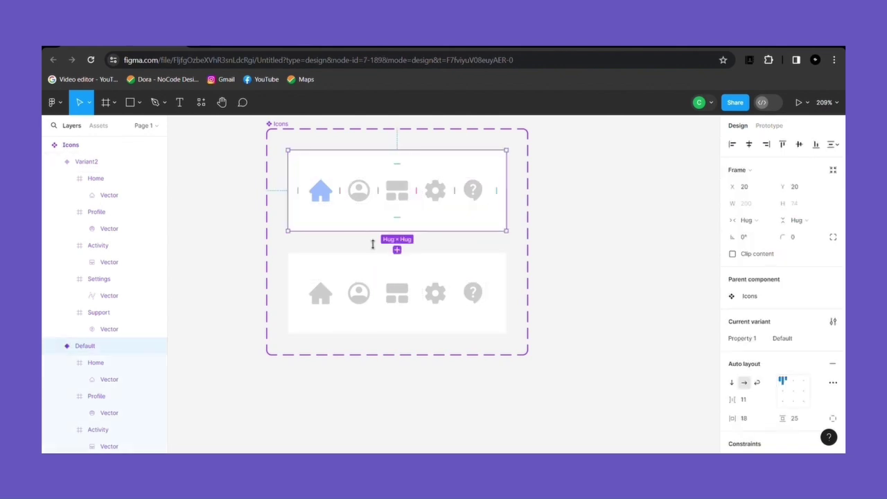
Fill Variant2's Profile vector with the light blue 9BBDFF document colour.
left_click(372, 270)
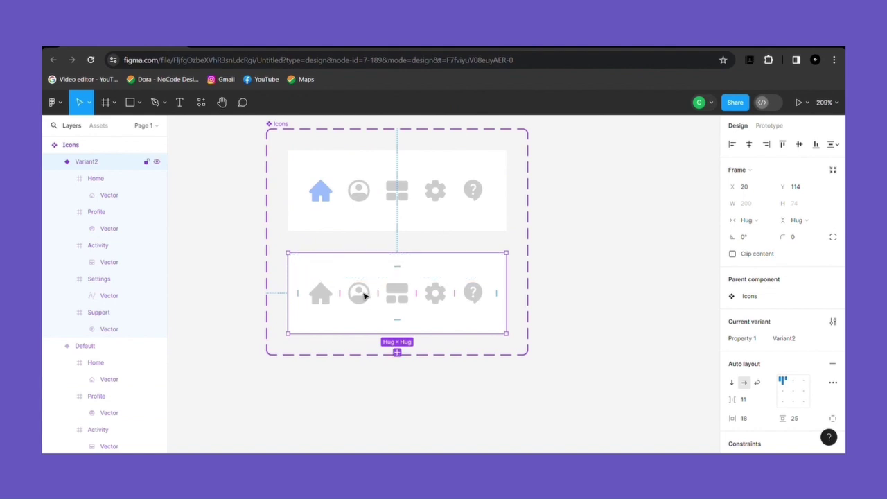
left_click(364, 295)
left_click(365, 295)
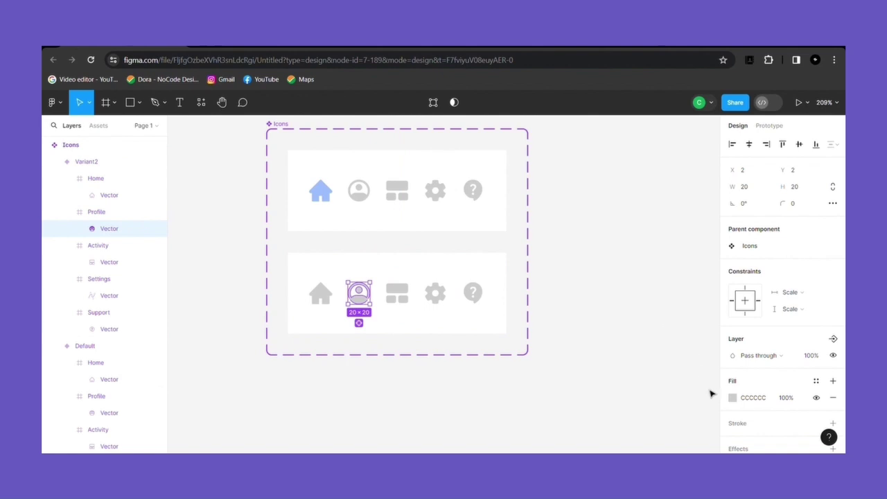
left_click(732, 396)
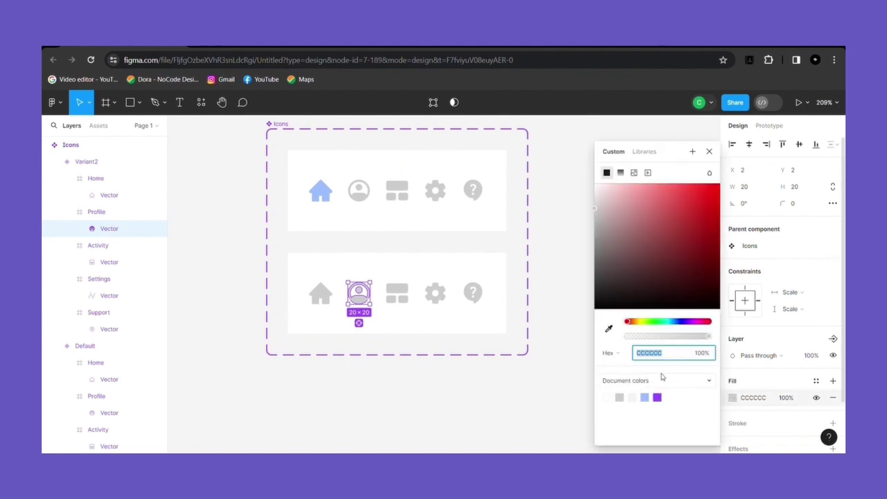
left_click(645, 397)
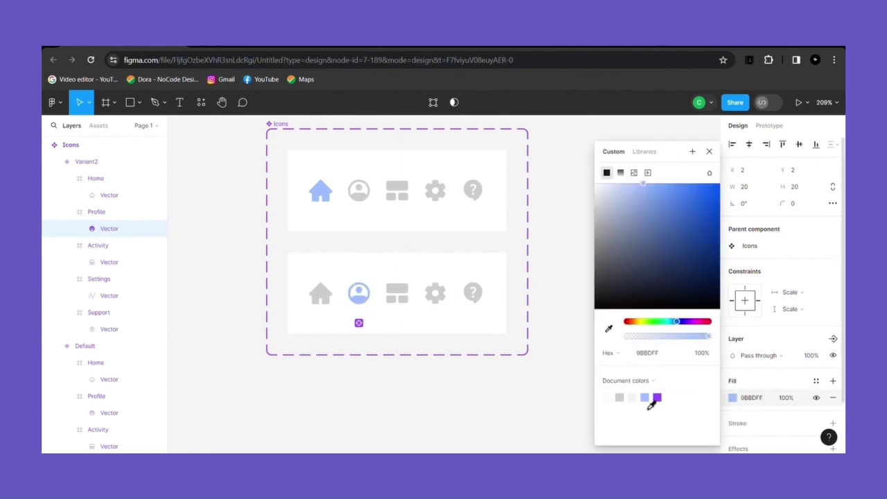
left_click(708, 151)
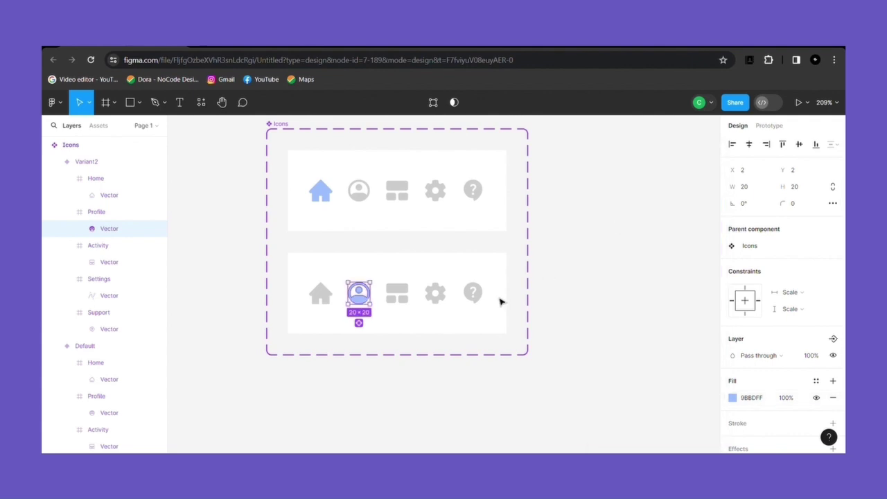
left_click(281, 124)
Add Variant3 to the Icons set and move the set up and left.
left_click(397, 374)
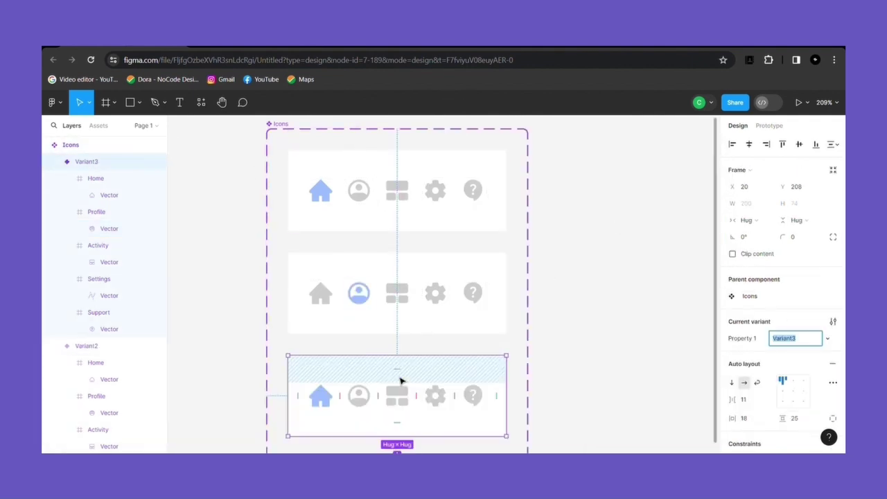
scroll(478, 350, "down", 4)
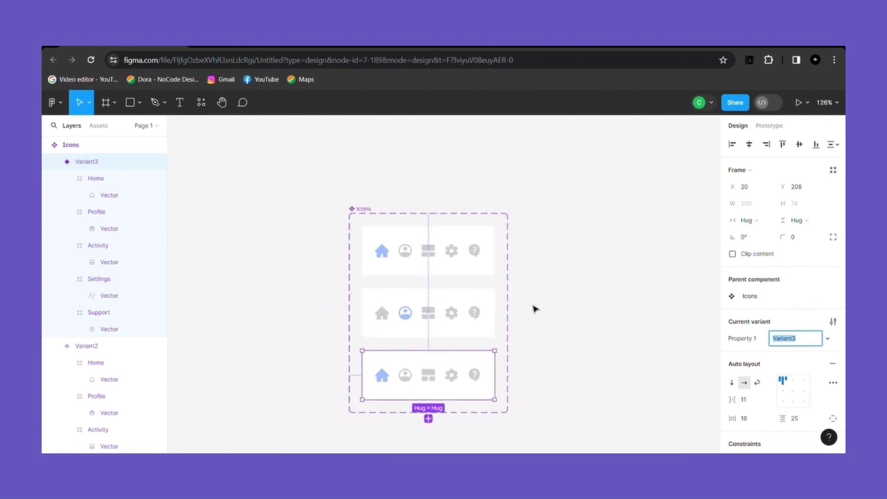
left_click(473, 232)
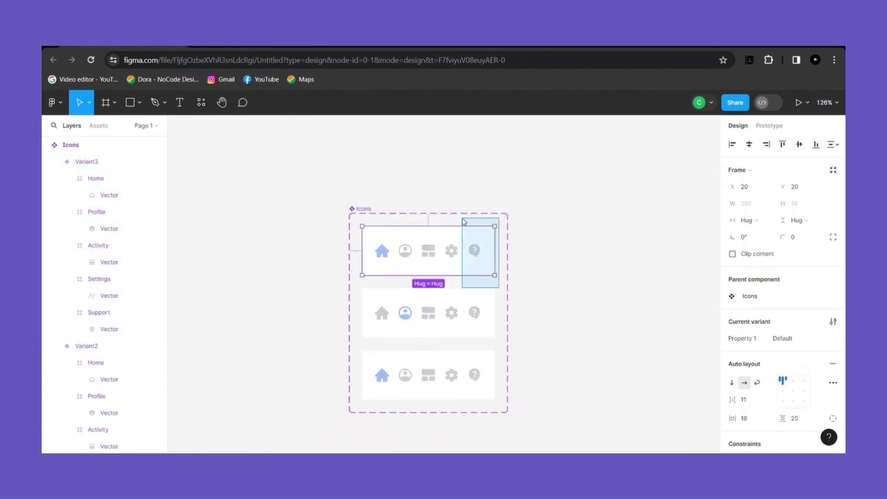
left_click(398, 220)
scroll(402, 208, "down", 1)
left_click_drag(399, 203, 373, 137)
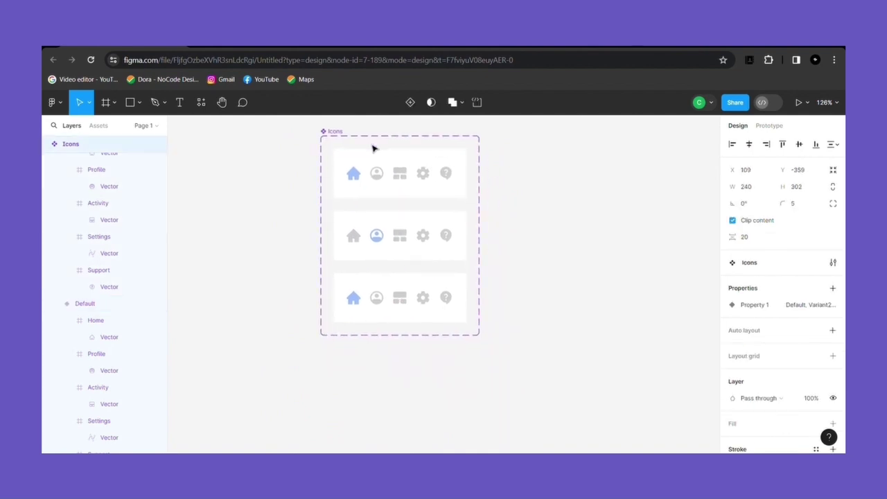
Fill Variant3's Activity vector with the light blue 9BBDFF document colour.
left_click(399, 299)
double_click(400, 300)
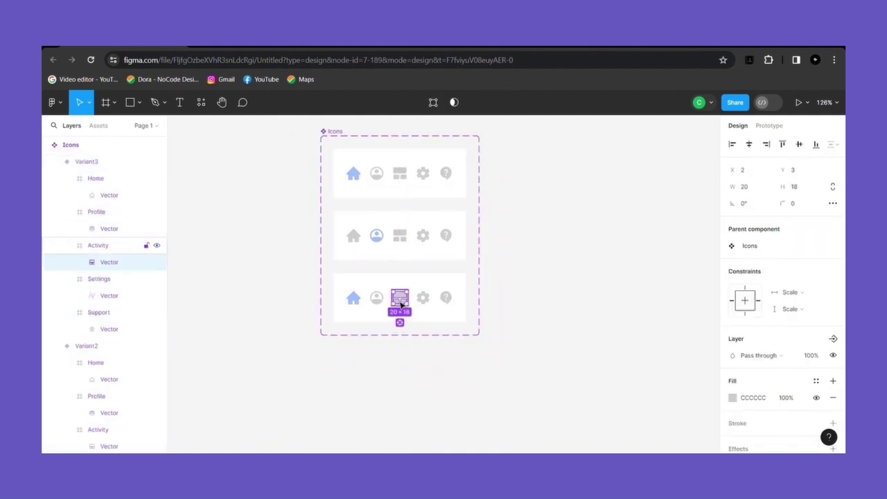
double_click(401, 300)
key("Escape")
left_click(731, 399)
left_click(633, 398)
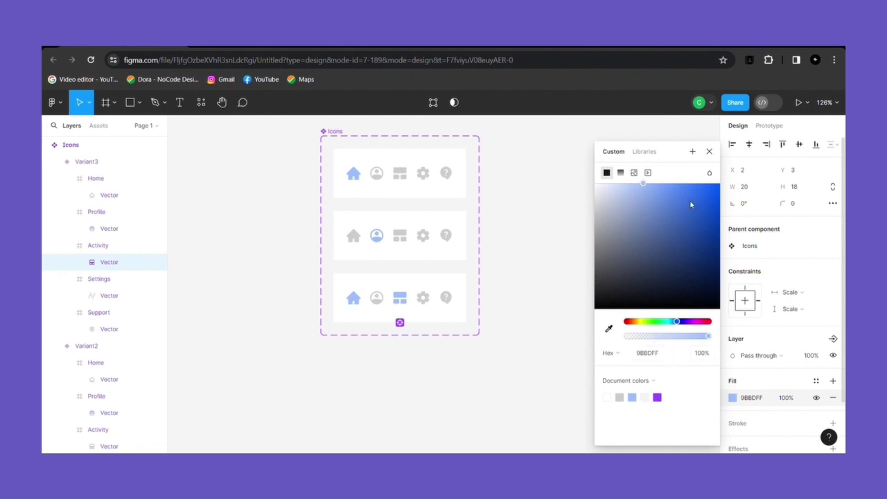
left_click(709, 151)
left_click(490, 331)
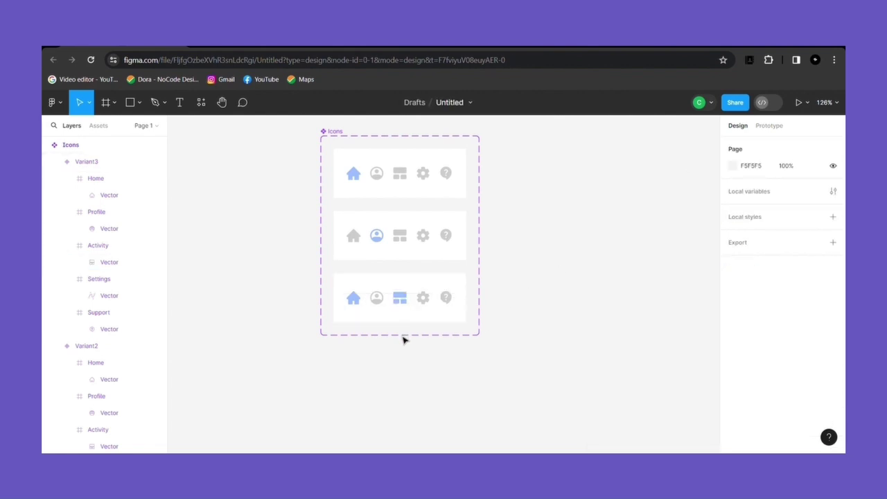
left_click(340, 137)
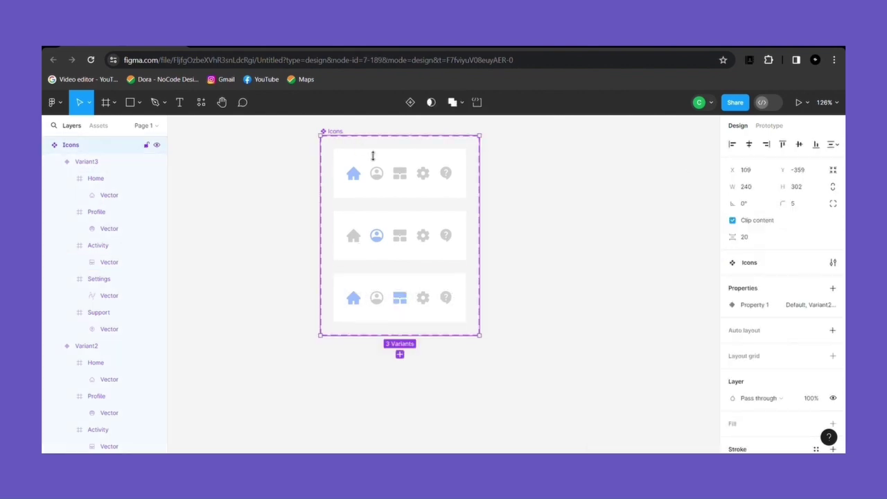
left_click(400, 355)
Fill Variant4's Settings gear vector with light blue 9BBDFF.
double_click(424, 365)
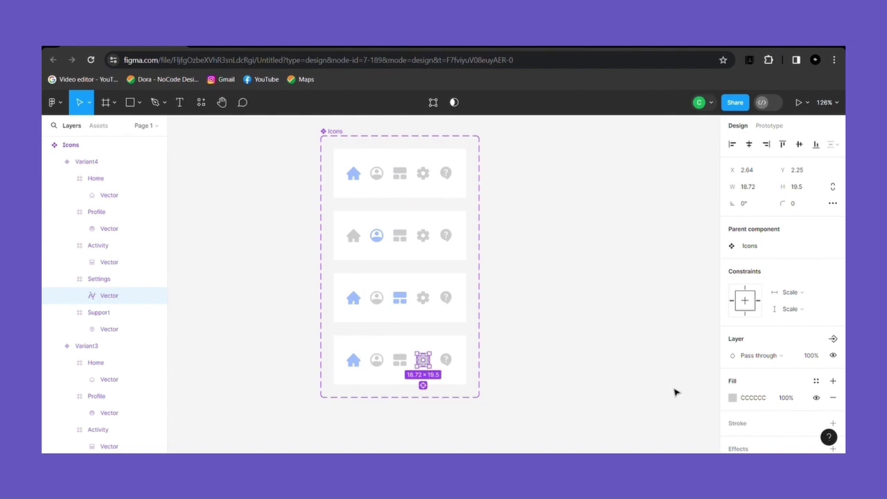
left_click(732, 398)
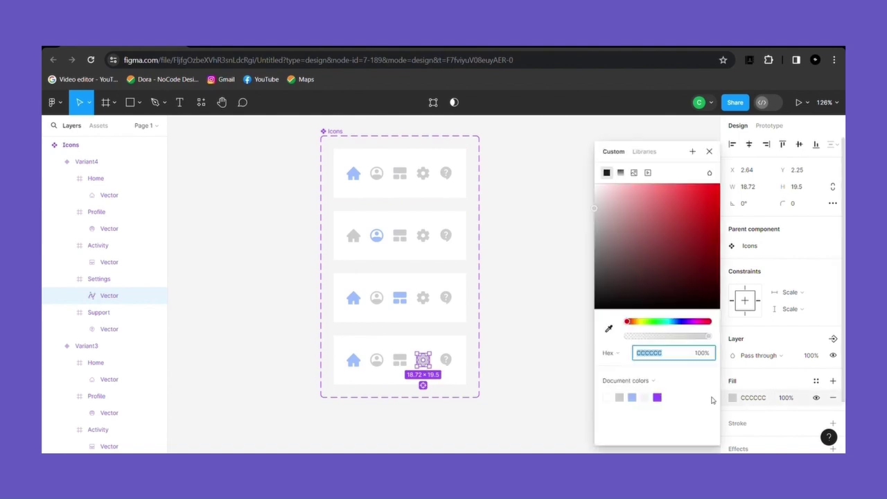
left_click(631, 397)
Reset the Home icons in Variant3 and Variant4 to grey CCCCCC.
double_click(357, 302)
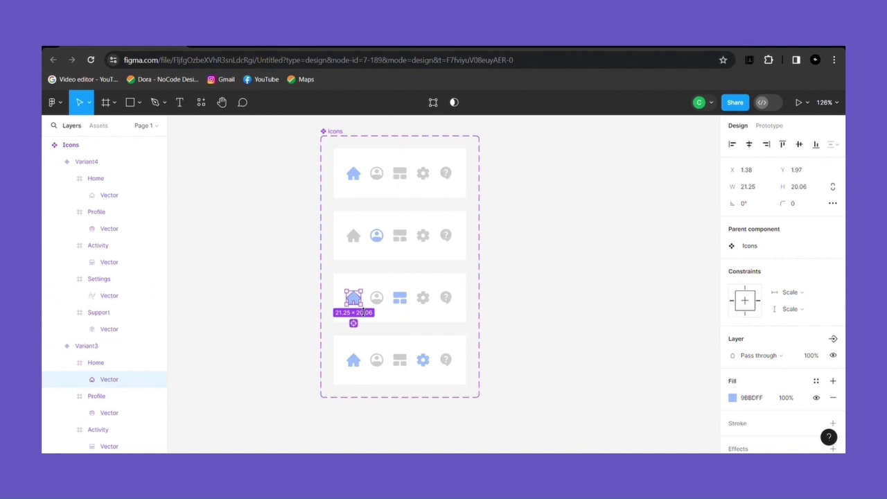
left_click(731, 398)
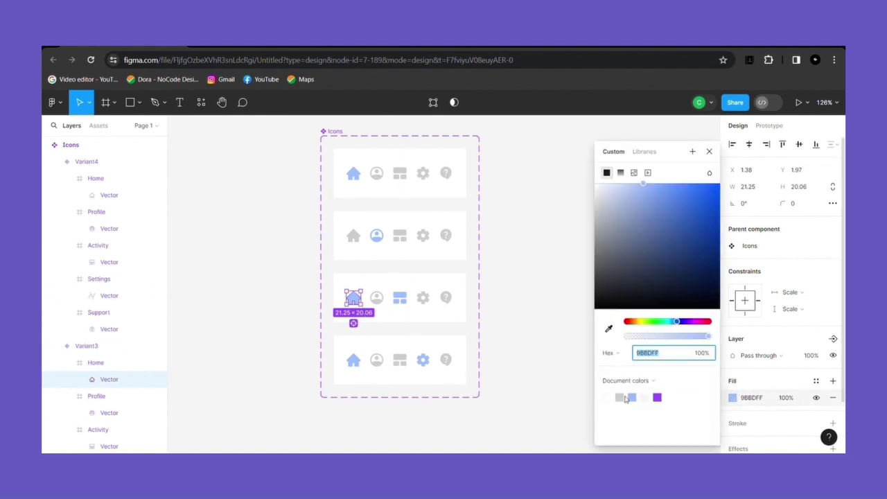
left_click(620, 397)
left_click(359, 374)
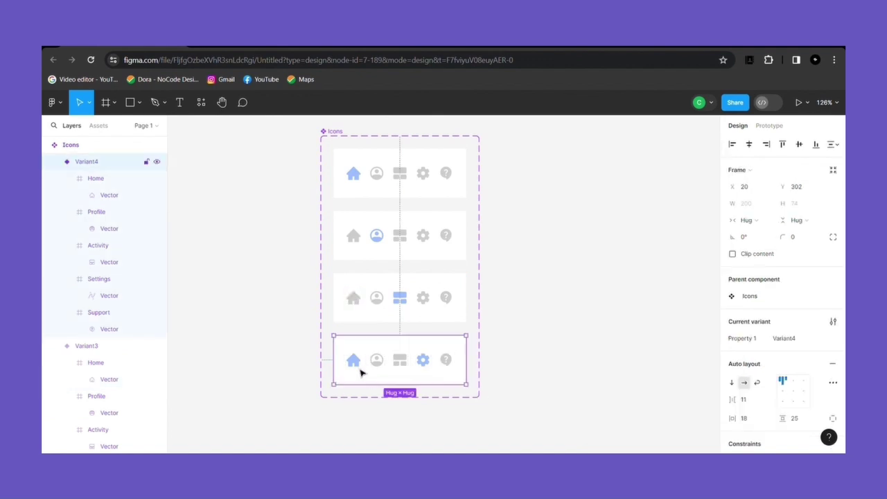
double_click(352, 360)
left_click(731, 398)
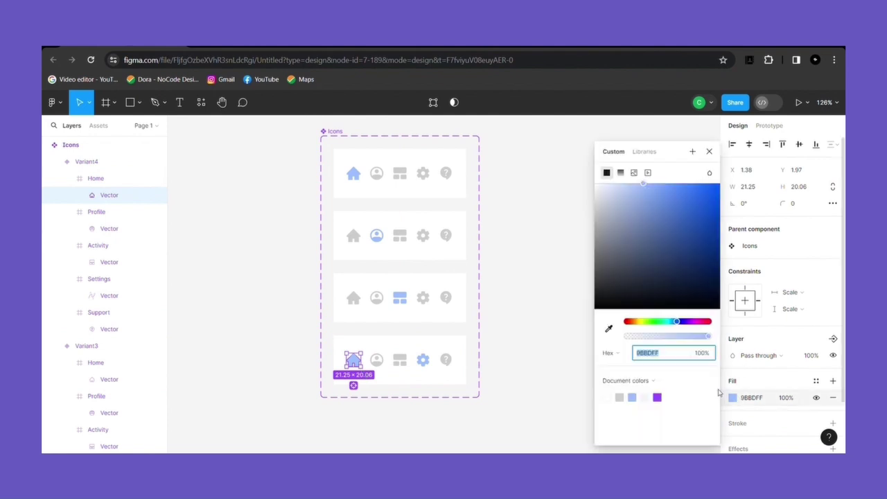
left_click(618, 397)
left_click(709, 151)
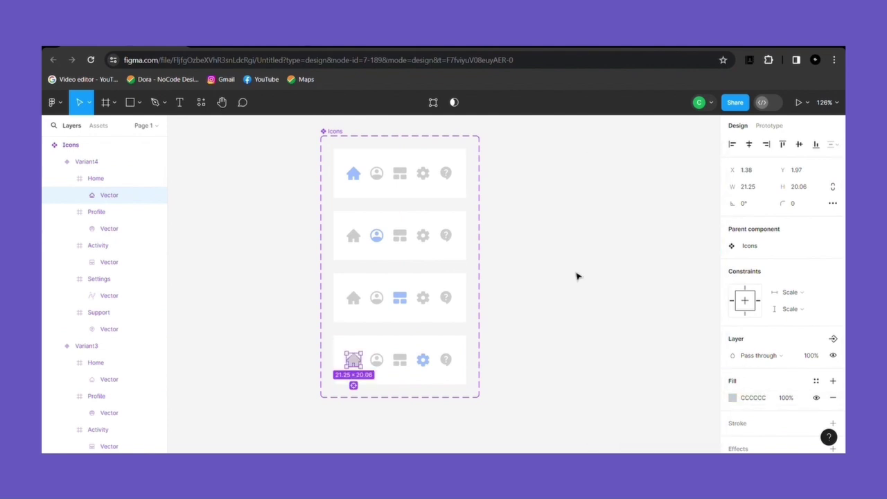
left_click(578, 275)
left_click(342, 142)
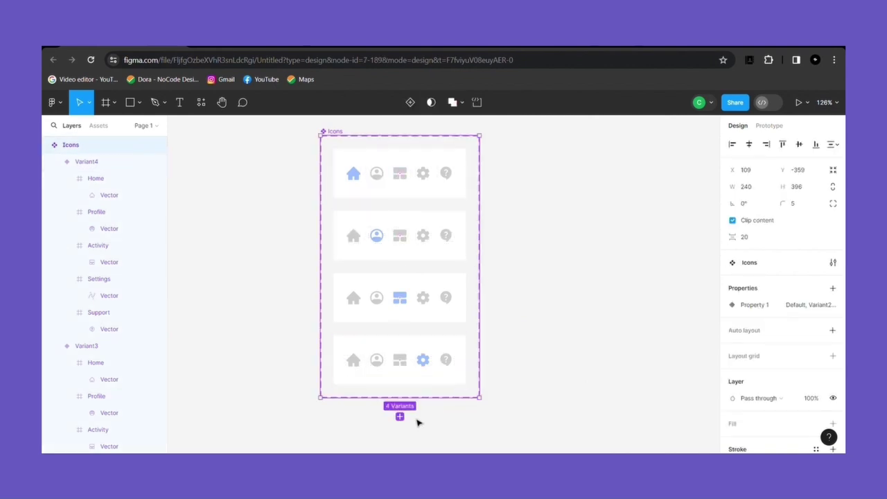
Add Variant5 and fill its Support help icon with light blue 9BBDFF.
left_click(400, 418)
left_click(446, 422)
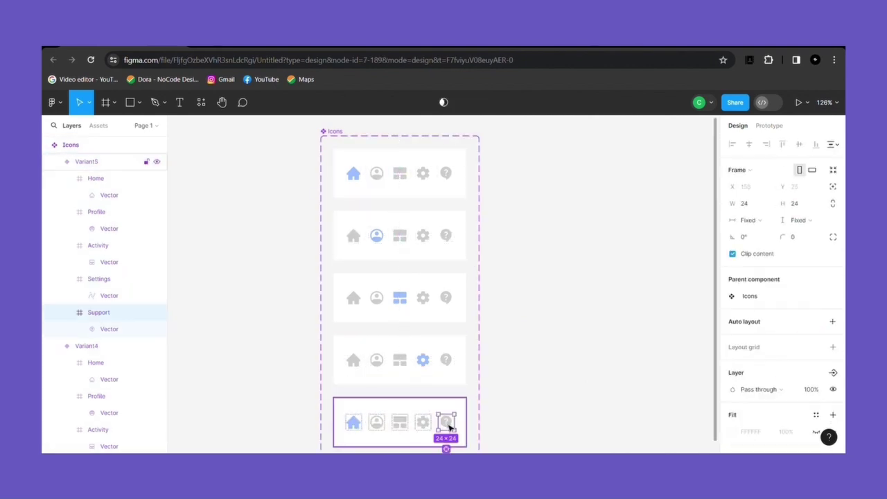
left_click(447, 423)
left_click(733, 398)
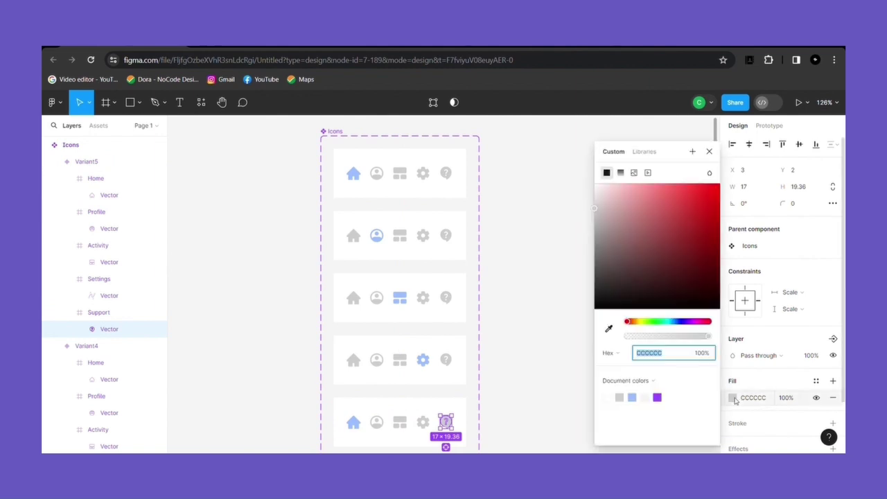
left_click(631, 397)
key("Escape")
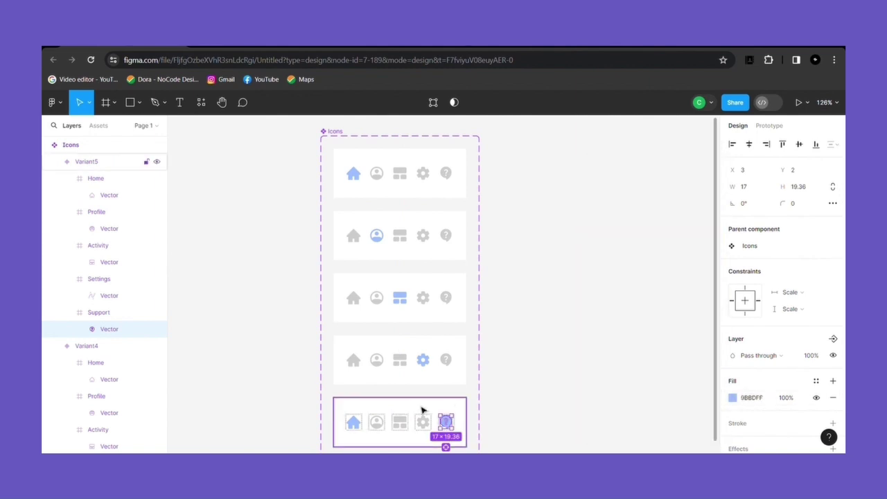
Reset Variant5's Home icon to grey and move the Icons set left and up.
left_click(360, 426)
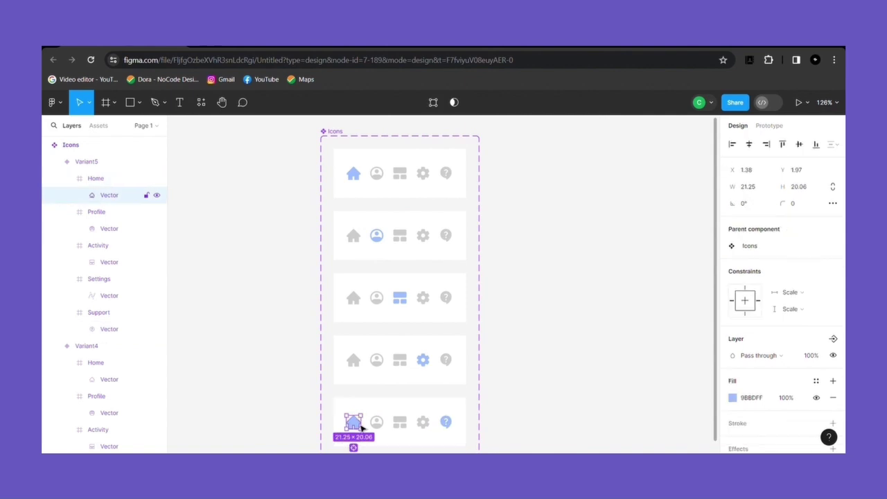
left_click(732, 398)
left_click(627, 397)
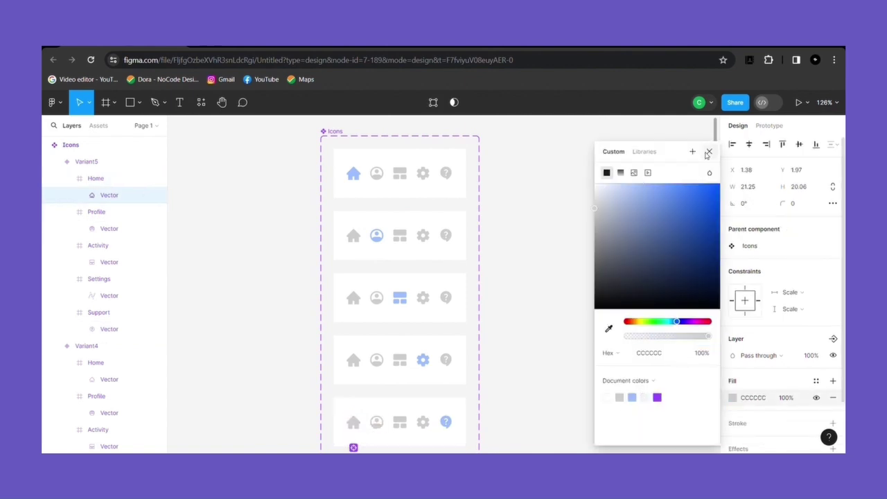
key("Escape")
left_click(523, 292)
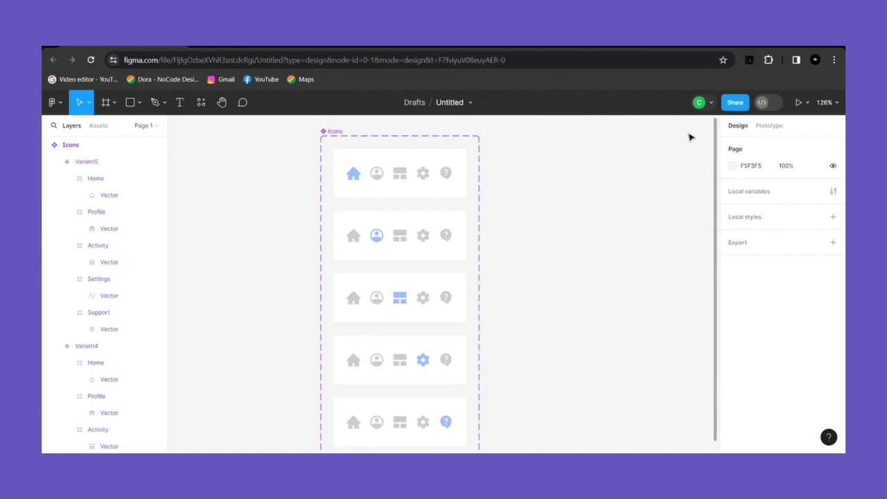
scroll(550, 220, "down", 3)
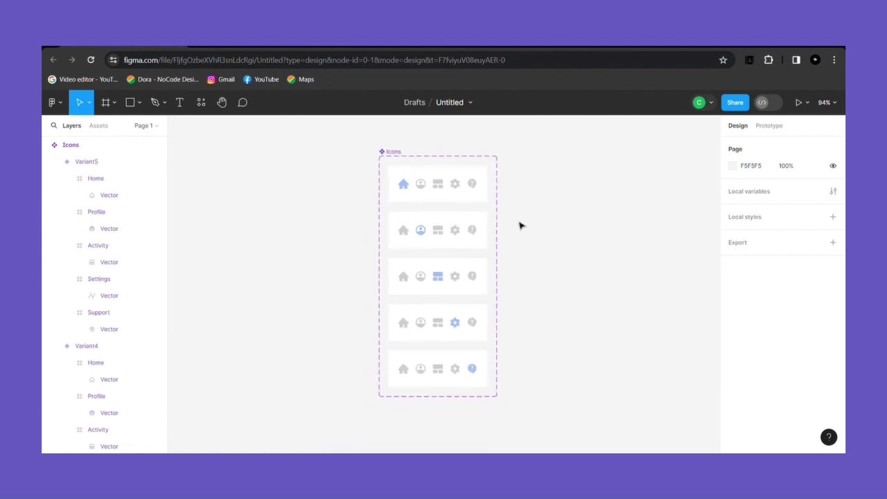
left_click(400, 152)
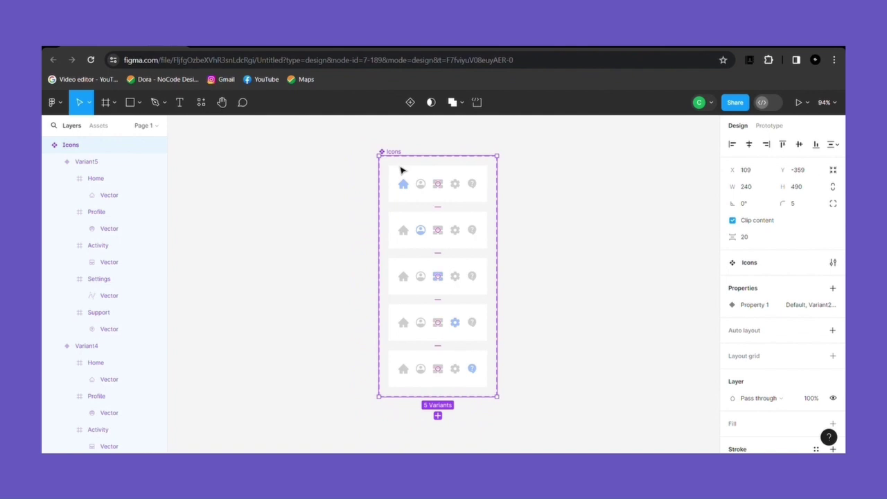
left_click_drag(467, 168, 417, 161)
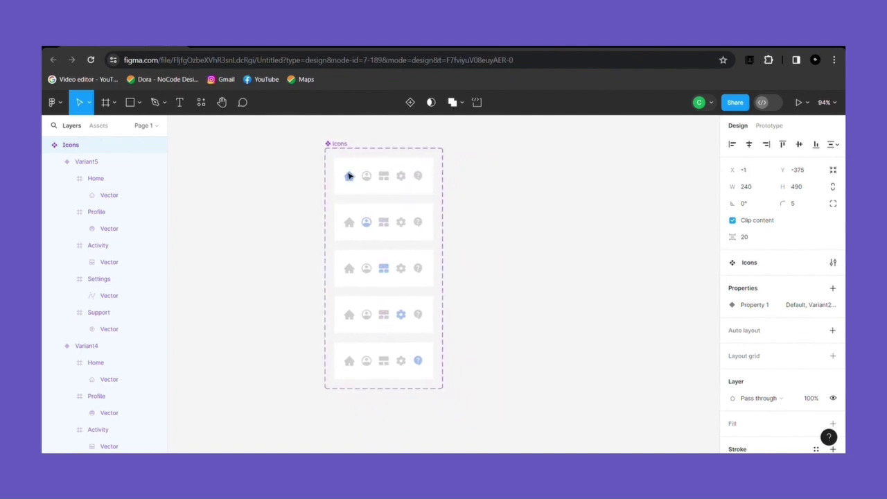
Rename the Icons set's variant property from 'Property 1' to 'Icon Button'.
double_click(765, 306)
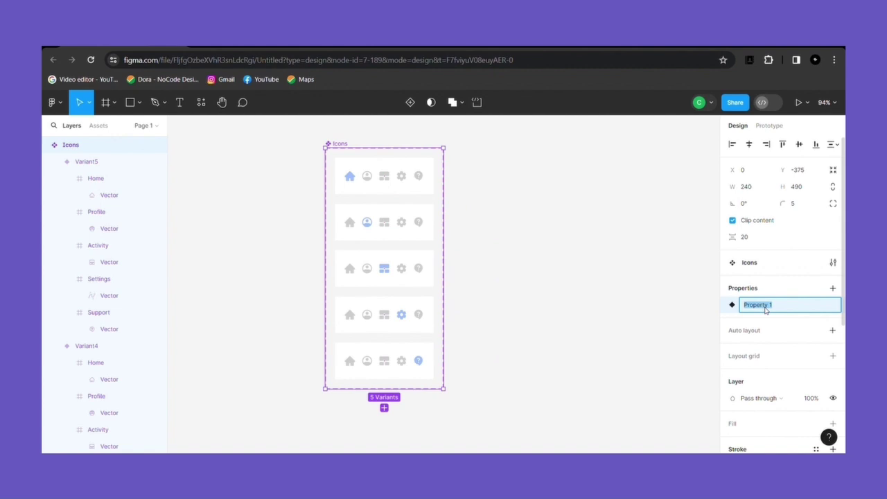
key("BackSpace")
type("Icon Button")
key("Return")
Rename the Icon Button values Default, Variant2 and Variant3 to Home, Profile and Activity.
left_click(816, 305)
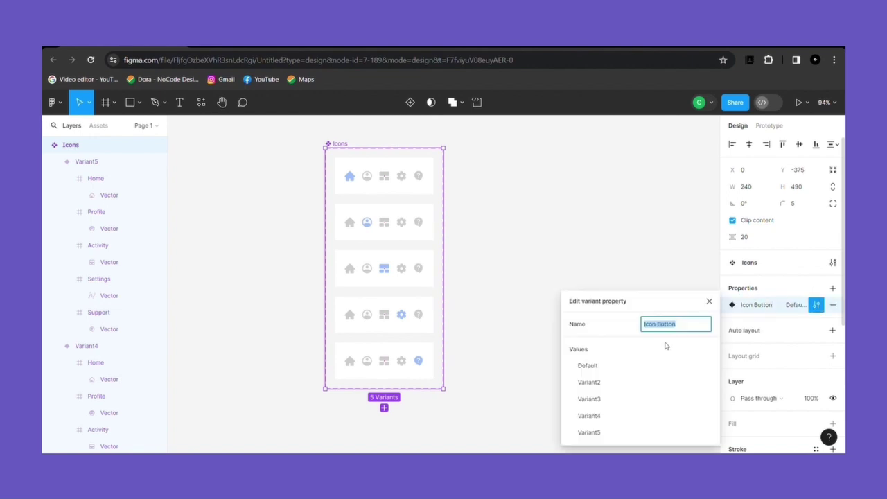
left_click(601, 365)
left_click(596, 369)
double_click(595, 371)
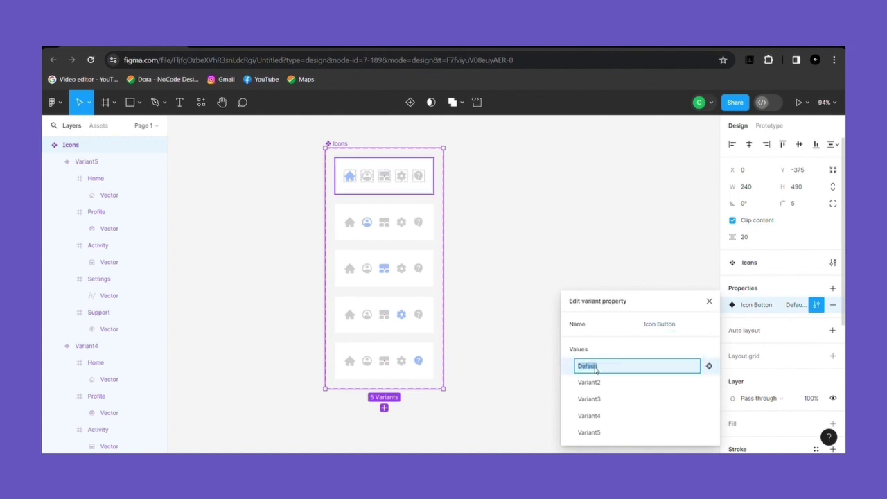
key("BackSpace")
double_click(600, 385)
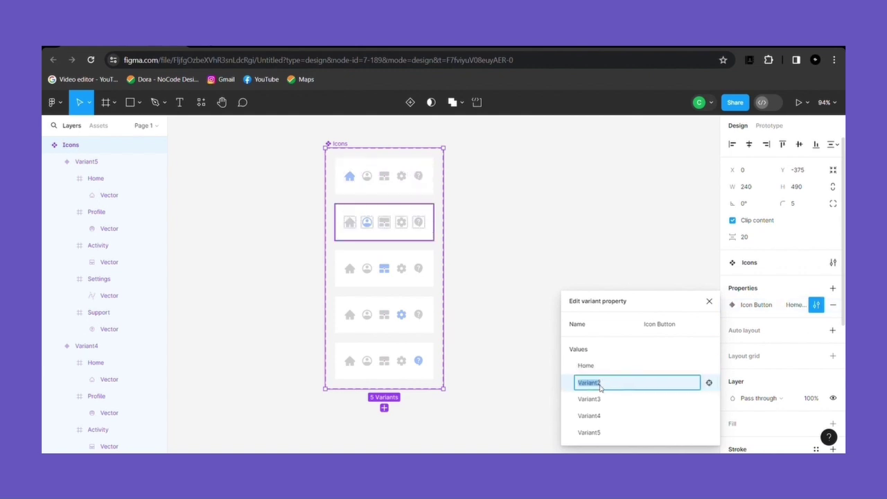
key("BackSpace")
double_click(597, 399)
key("BackSpace")
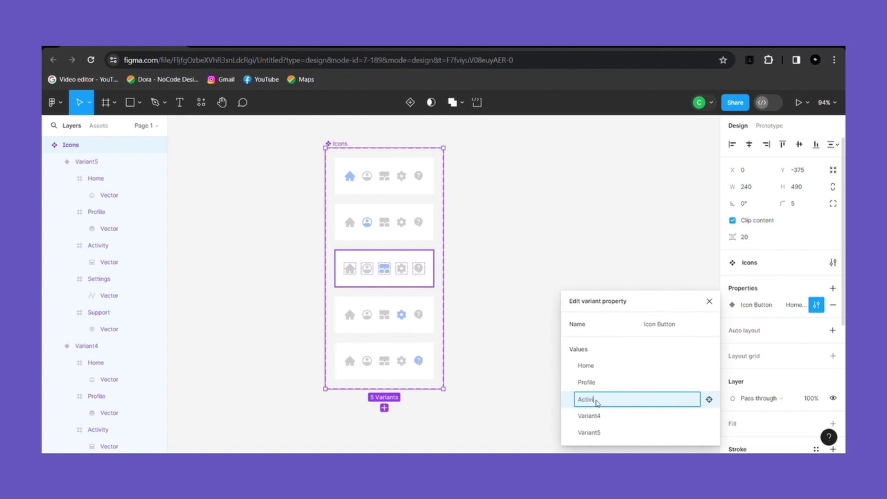
Rename Variant4 and Variant5 to Settings and Support, then close the property settings.
double_click(597, 416)
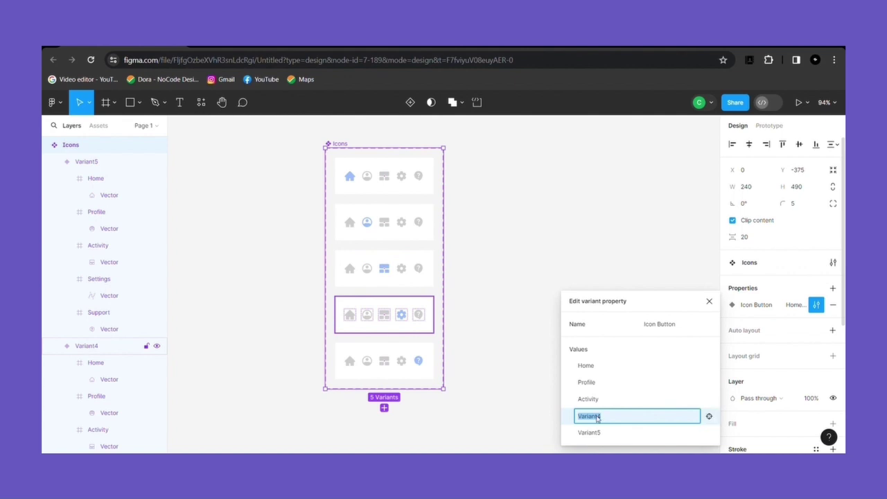
key("BackSpace")
type("Settings")
double_click(589, 434)
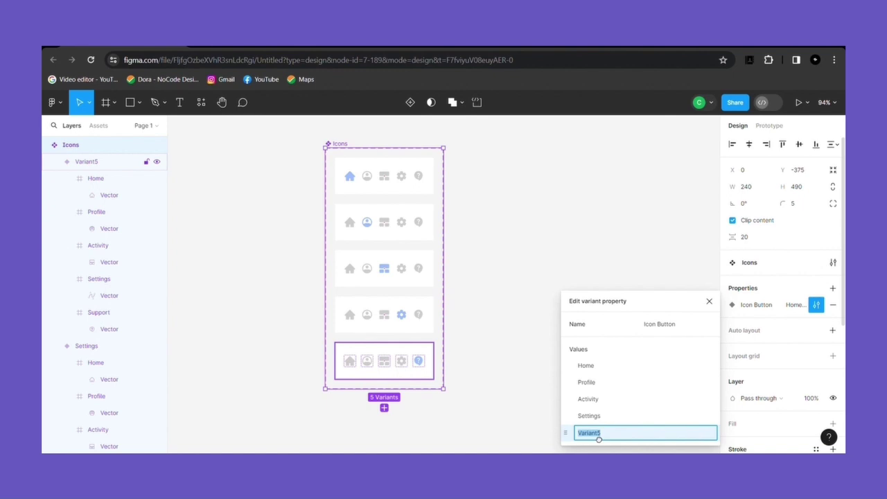
key("BackSpace")
type("Support")
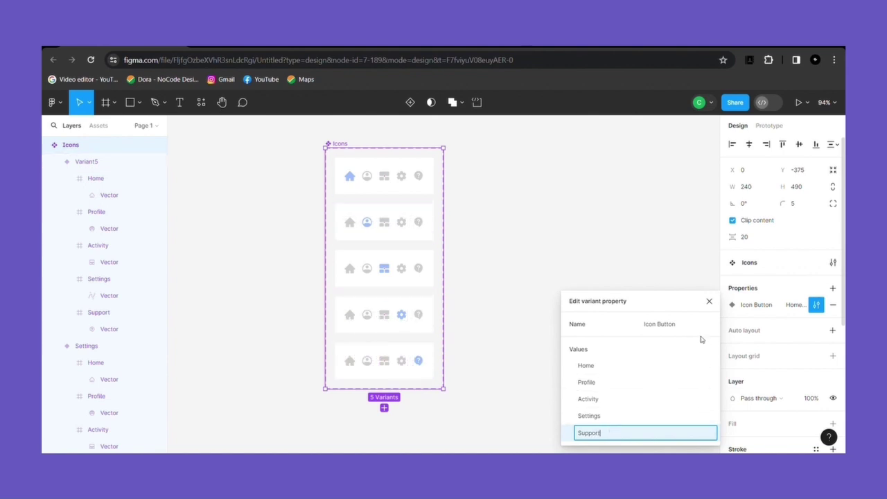
left_click(709, 302)
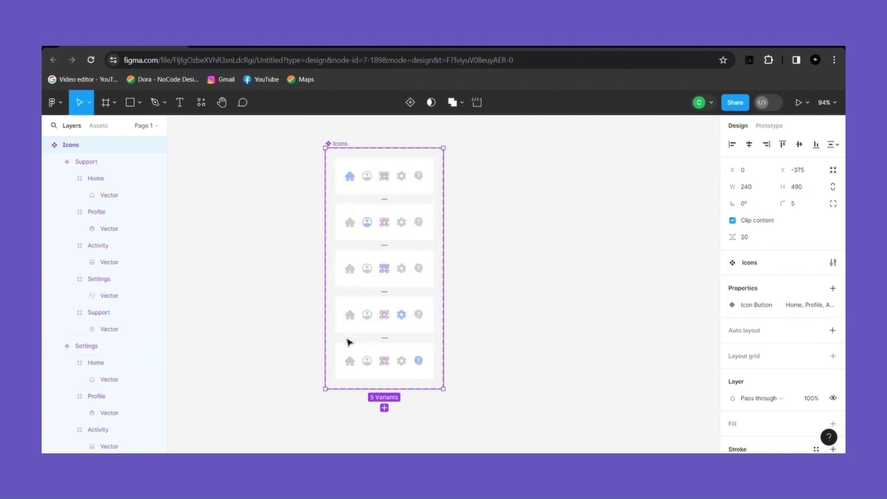
left_click(760, 130)
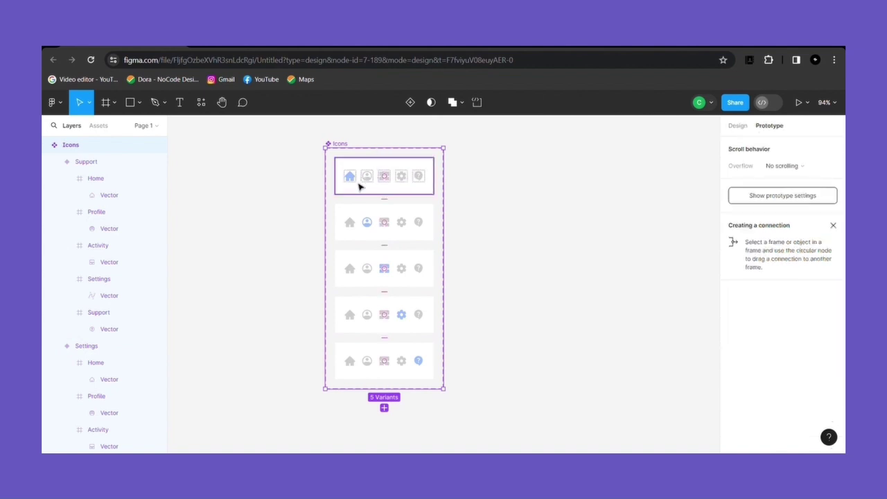
Link the Home variant's Profile icon to the Profile variant while hovering, with Smart animate.
double_click(367, 185)
left_click_drag(366, 181, 367, 216)
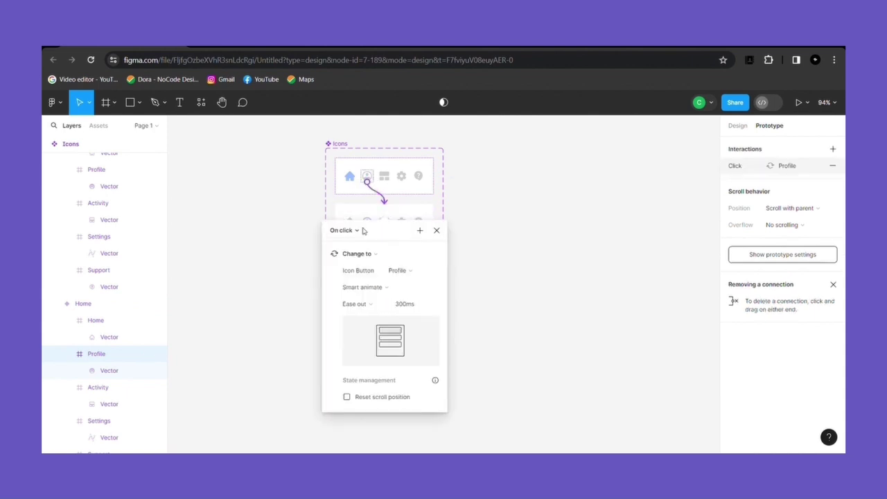
left_click(362, 230)
left_click(358, 254)
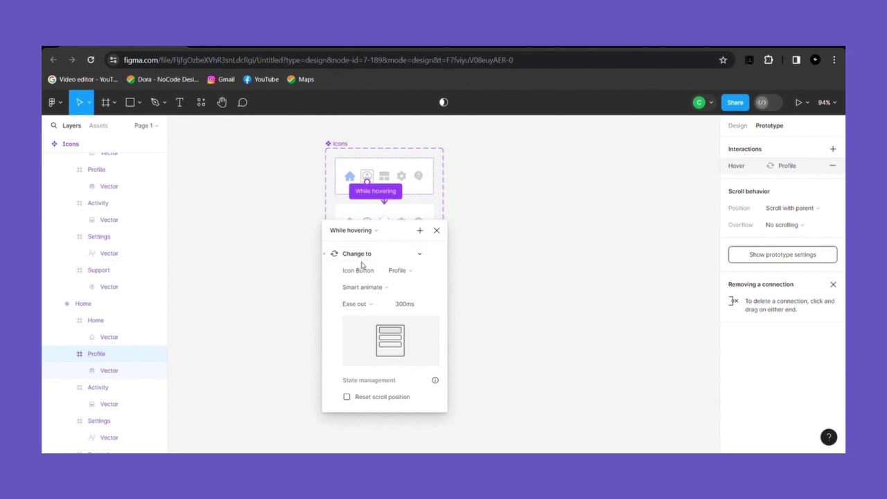
left_click(387, 290)
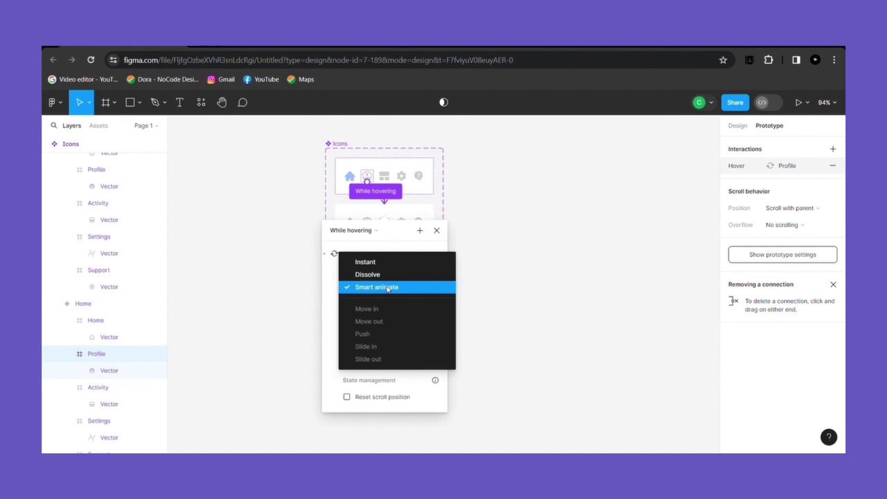
left_click(378, 287)
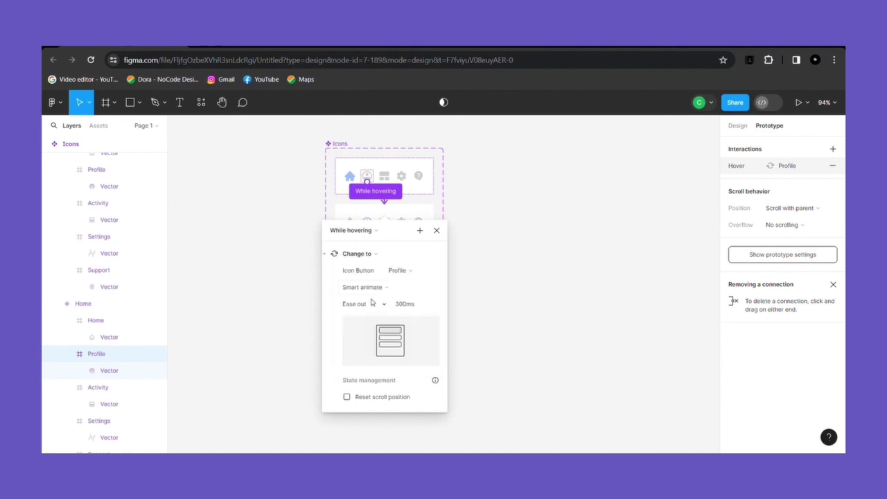
left_click(436, 230)
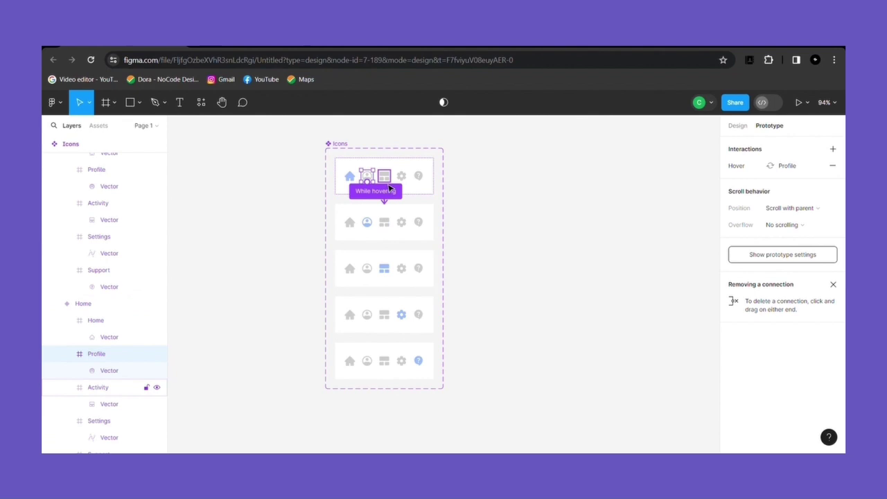
left_click(385, 191)
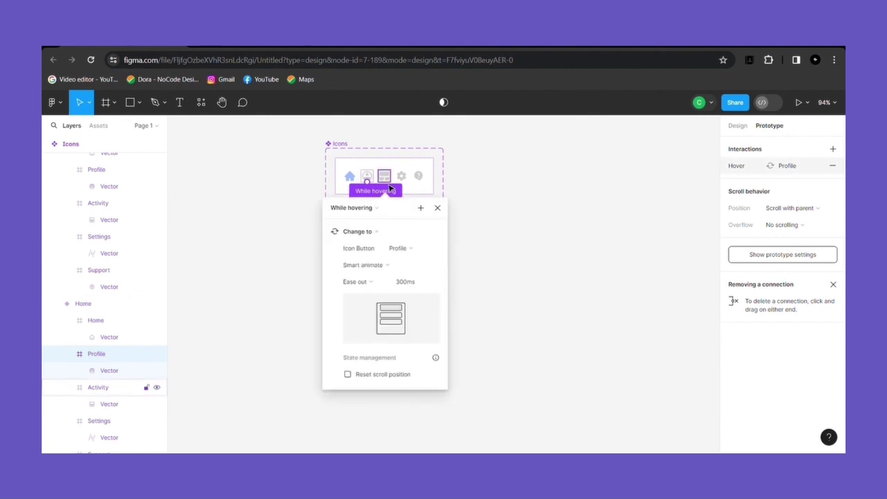
left_click(437, 209)
Link the Home variant's Activity and Settings icons to their matching variants while hovering.
left_click(385, 182)
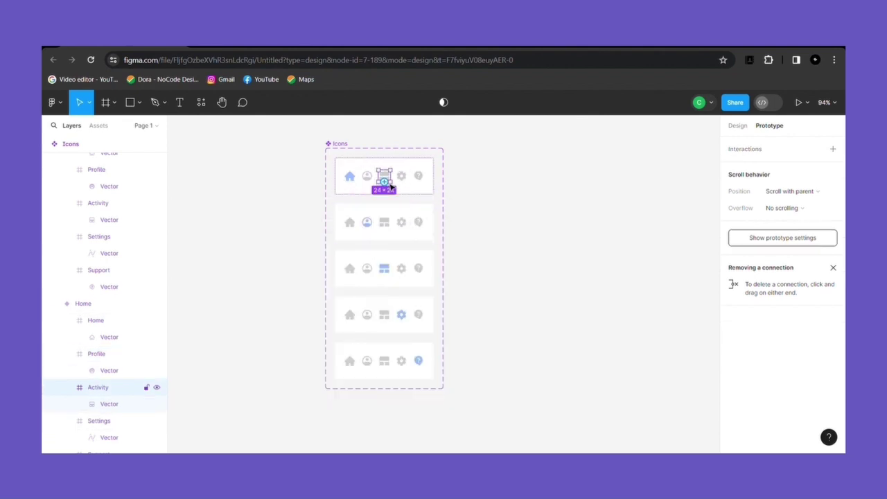
left_click_drag(385, 183, 399, 262)
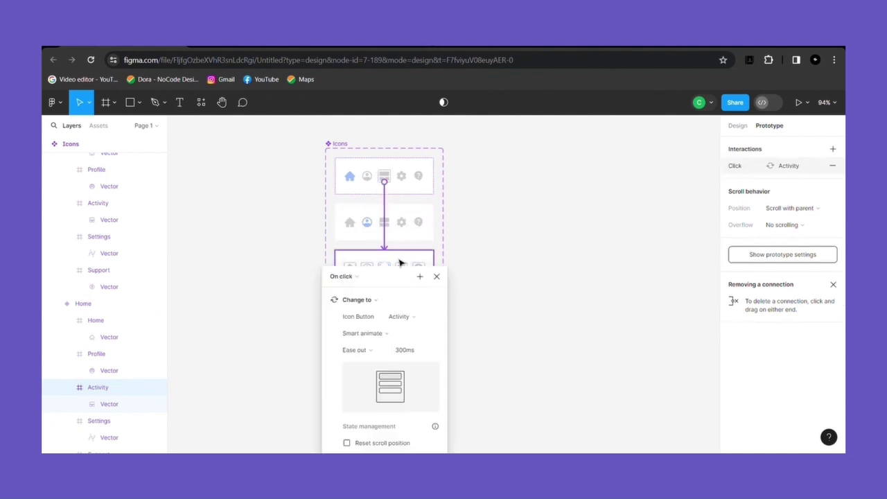
left_click(356, 276)
left_click(361, 299)
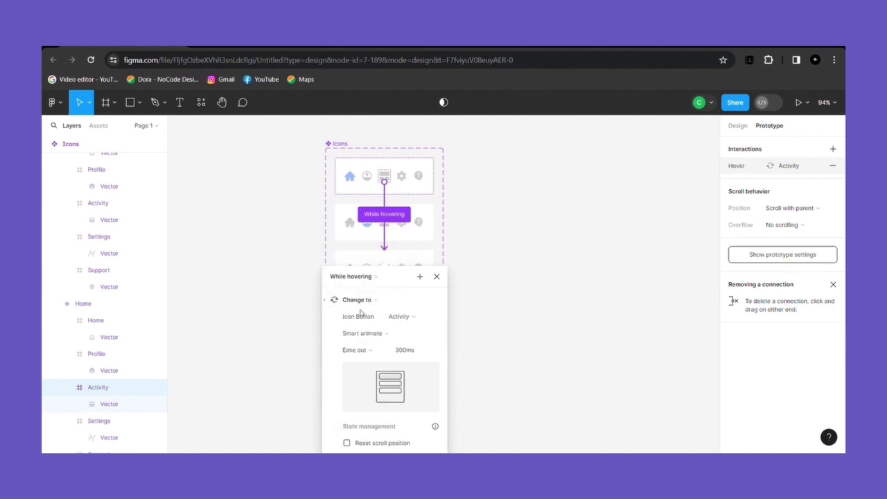
left_click(436, 276)
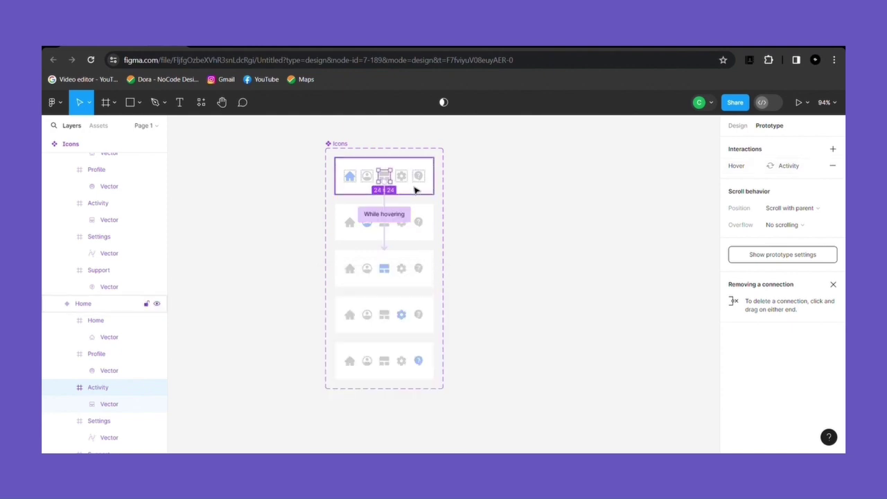
left_click(408, 178)
left_click_drag(410, 180, 413, 321)
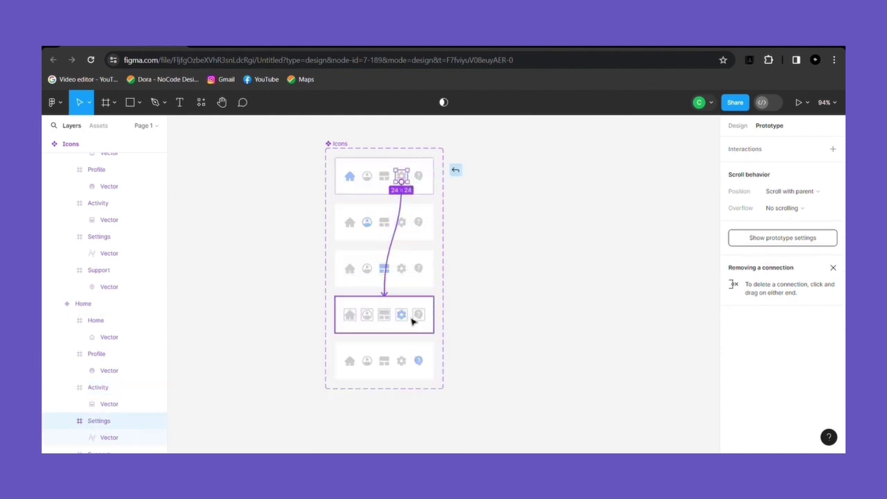
left_click(354, 324)
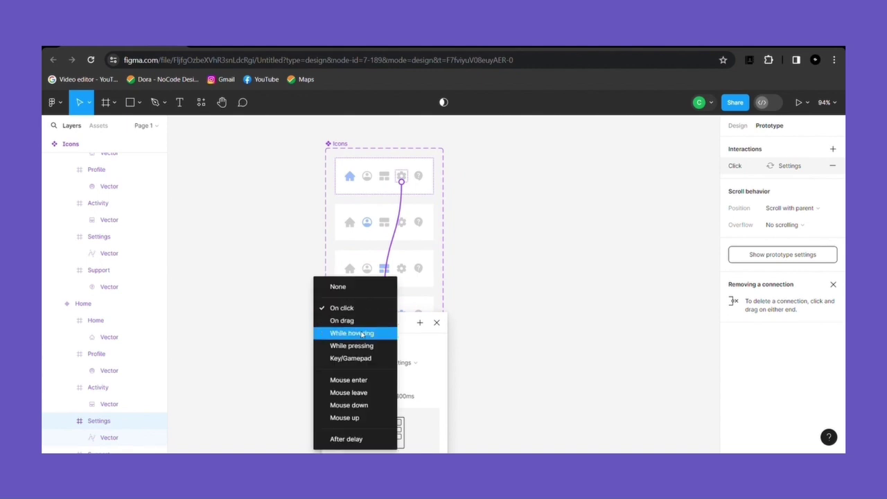
left_click(361, 333)
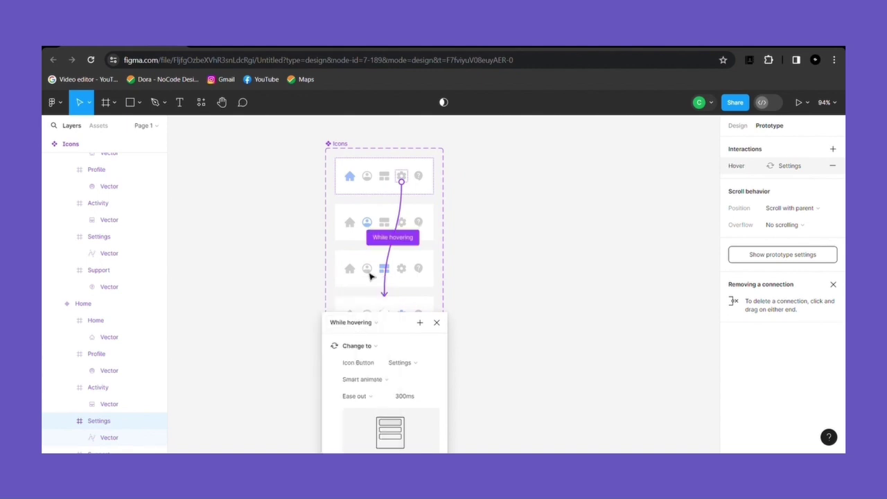
left_click(437, 322)
Connect the Home variant's Support icon to the Support variant, triggered on click.
left_click(424, 179)
left_click_drag(427, 177, 528, 246)
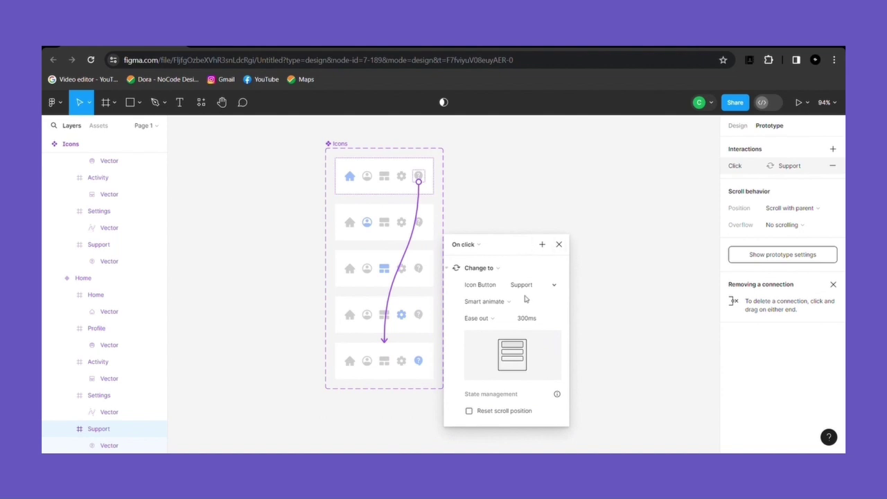
left_click(558, 244)
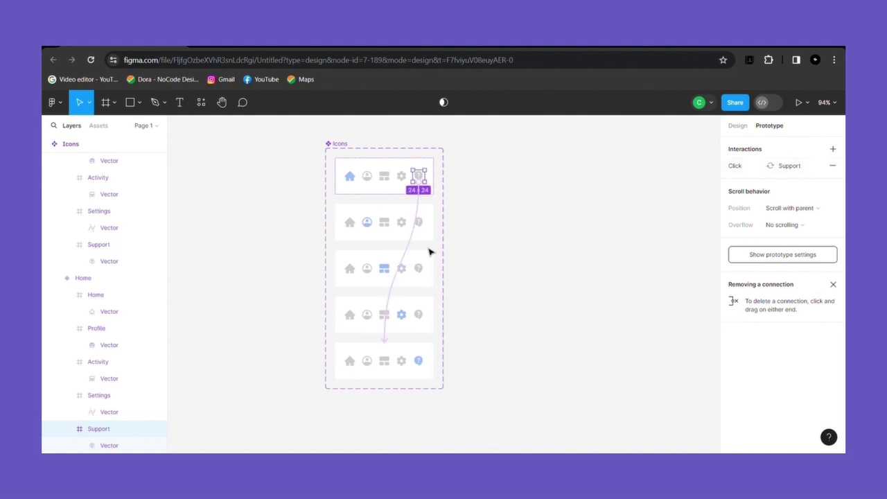
left_click(365, 234)
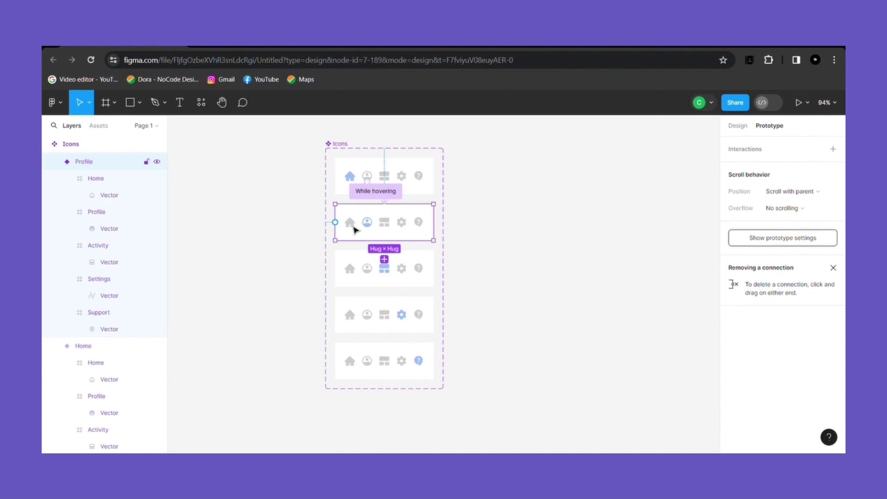
In the Profile variant, link the Home and Activity icons to their variants while hovering.
left_click(352, 228)
left_click_drag(351, 232, 367, 203)
left_click(350, 219)
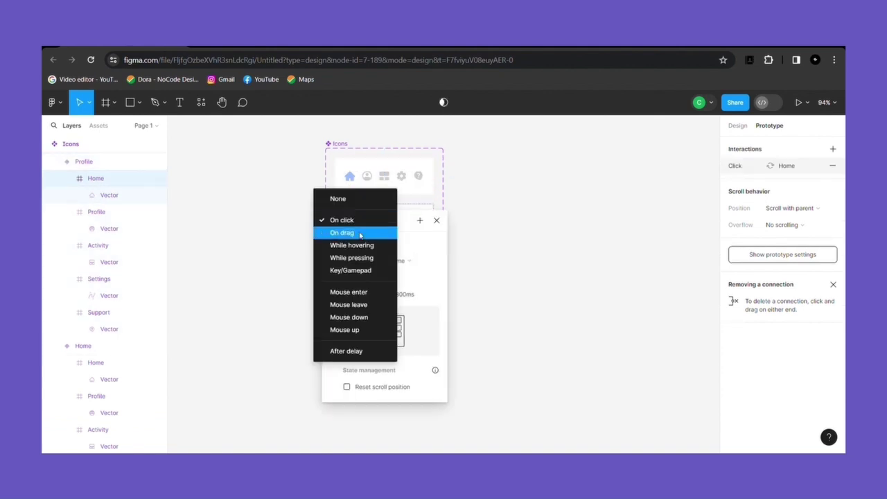
left_click(359, 245)
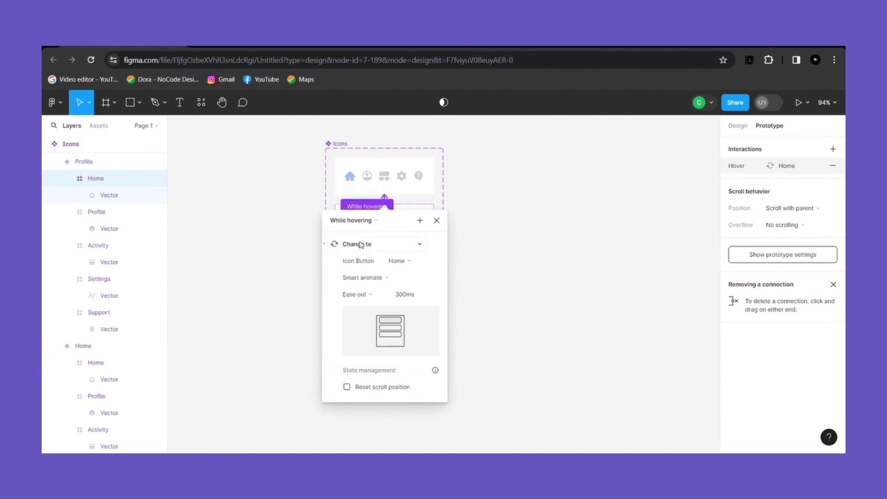
left_click(436, 221)
left_click(383, 229)
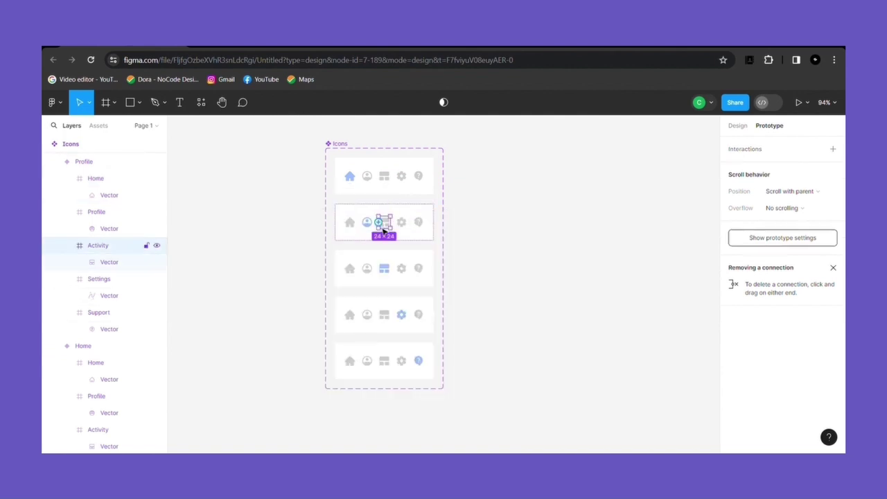
left_click_drag(383, 230, 374, 266)
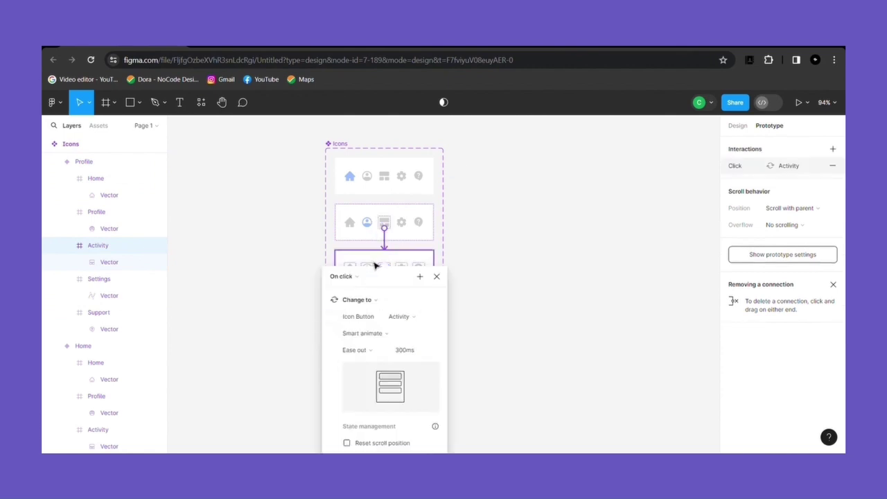
left_click(356, 275)
left_click(353, 300)
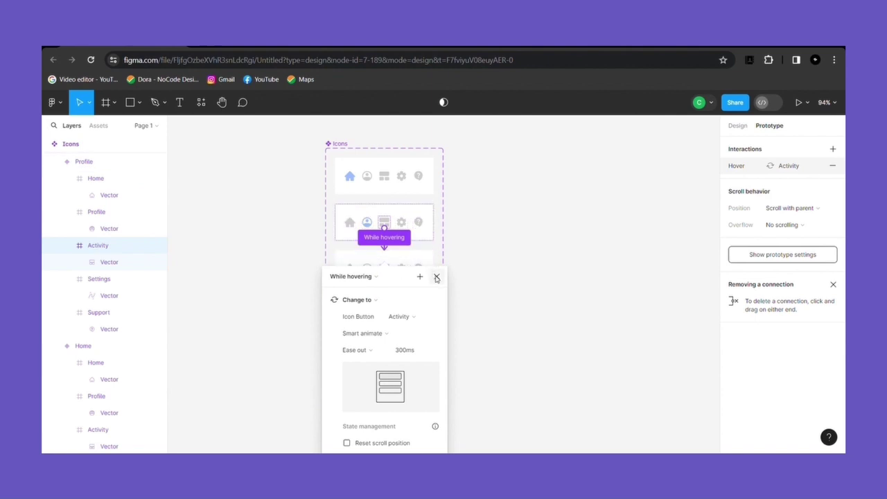
left_click(437, 277)
Link the Profile variant's gear and question icons to the Settings and Support variants on hover.
left_click(407, 230)
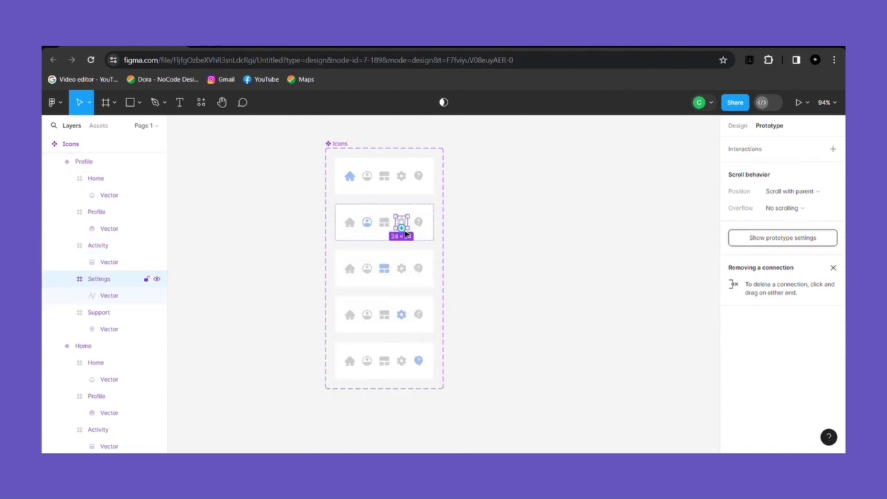
left_click_drag(402, 227, 409, 289)
left_click(418, 223)
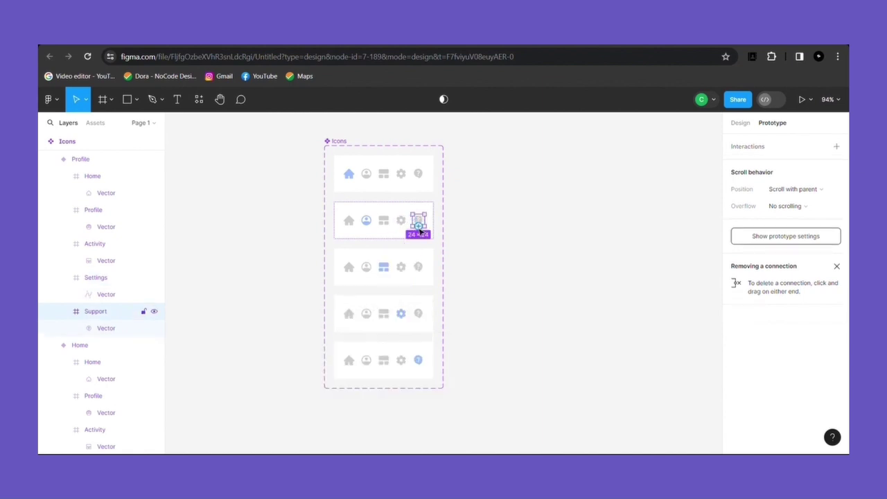
left_click_drag(419, 227, 407, 358)
left_click(350, 368)
left_click(355, 328)
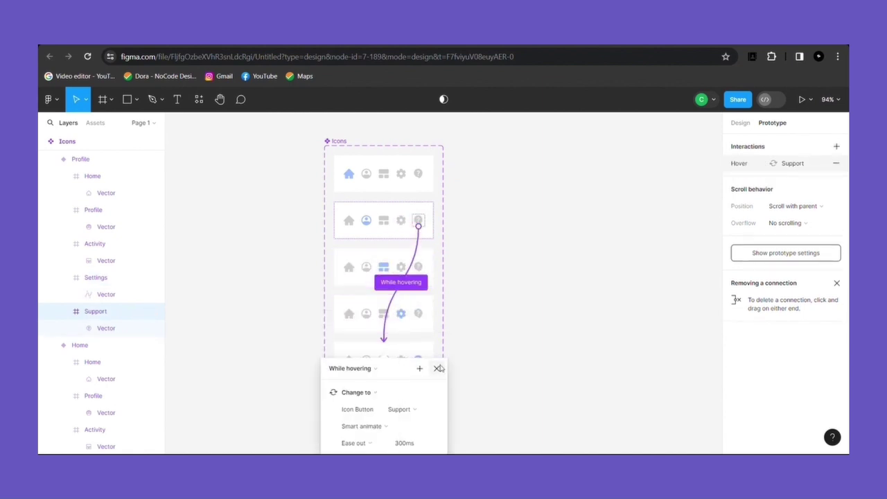
Link the Home icons in the Activity, Settings and Support variants to the Home variant while hovering.
left_click(439, 368)
left_click(348, 266)
left_click(349, 265)
left_click_drag(351, 265, 381, 179)
left_click(357, 219)
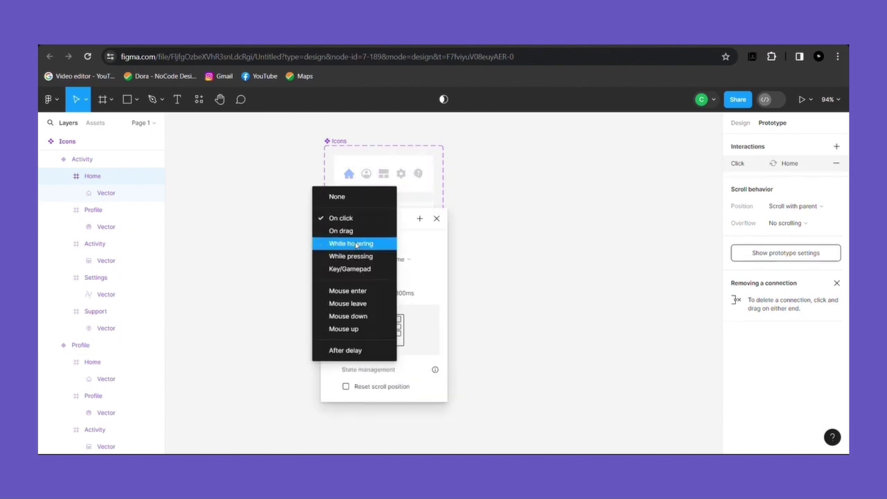
left_click(355, 244)
left_click(437, 219)
left_click(346, 311)
left_click_drag(347, 311, 453, 166)
left_click(353, 219)
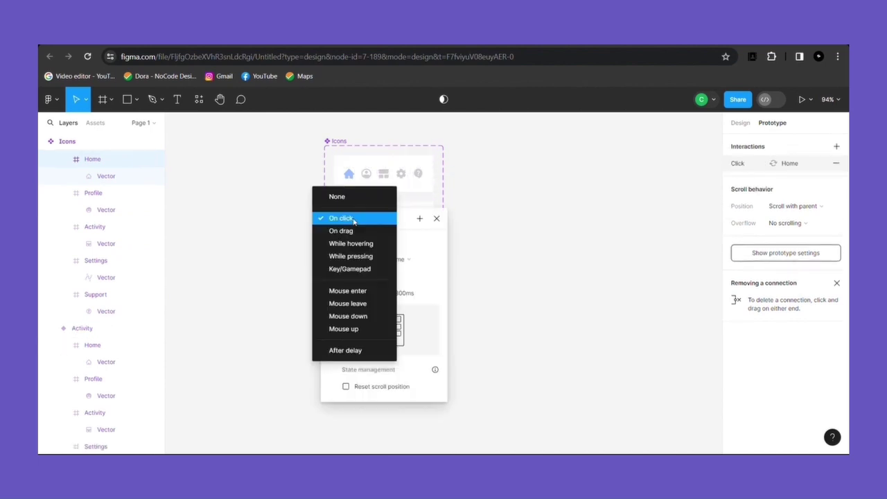
left_click(351, 243)
left_click(436, 218)
left_click(349, 360)
left_click_drag(348, 360, 384, 180)
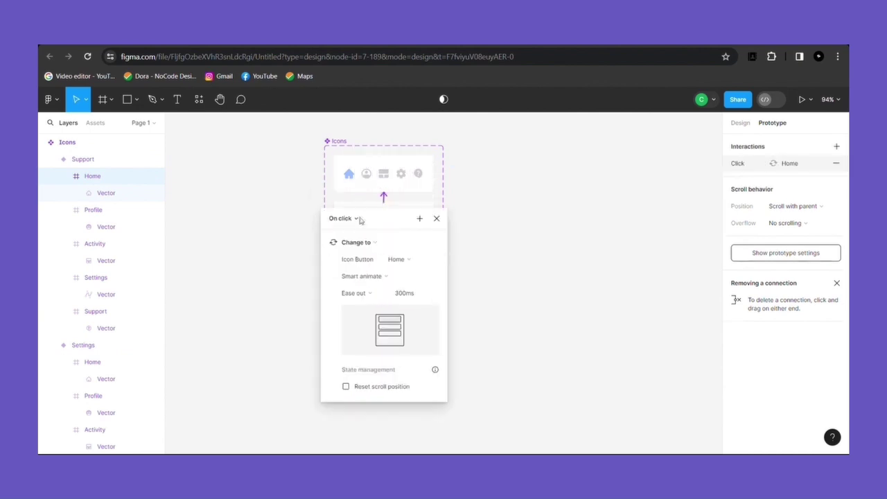
left_click(357, 218)
left_click(351, 243)
left_click(437, 218)
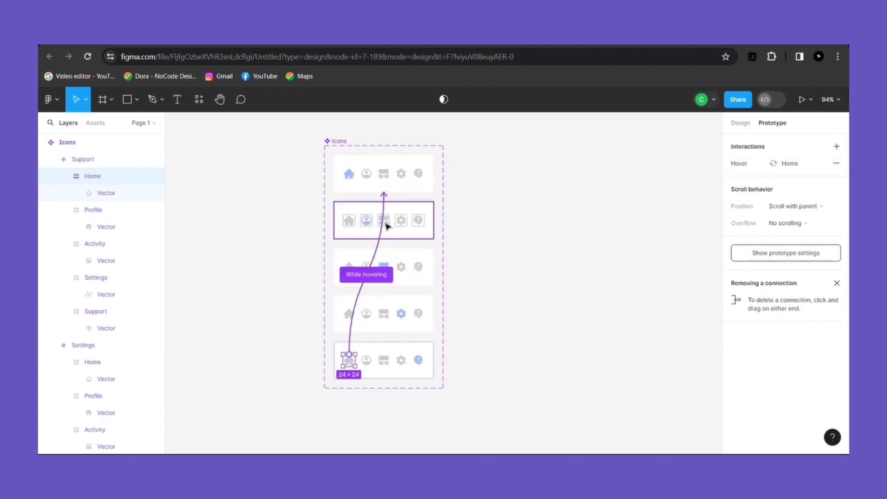
In the Activity variant, link the Profile, Settings and Support icons to their variants while hovering.
left_click(366, 359)
left_click(366, 266)
left_click_drag(366, 261, 392, 306)
left_click(357, 264)
left_click(353, 289)
left_click(436, 263)
left_click(401, 267)
left_click(356, 317)
left_click(353, 329)
left_click(436, 319)
left_click(419, 267)
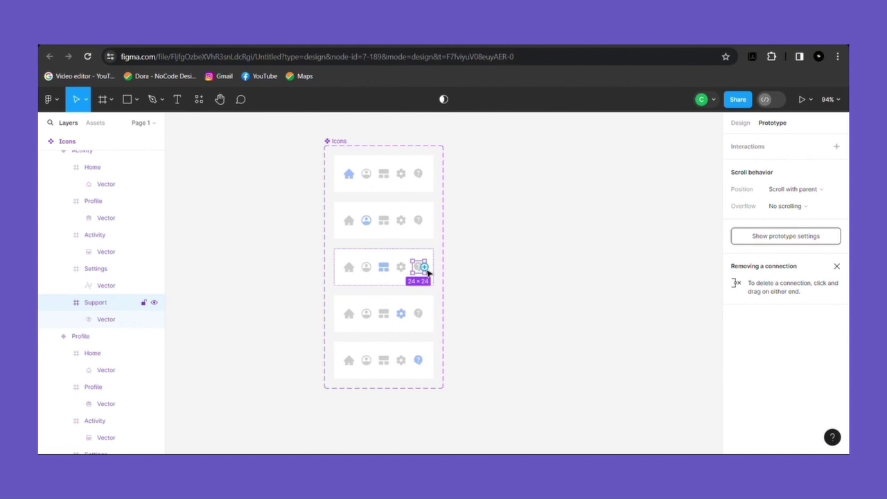
left_click_drag(423, 266, 385, 350)
left_click(352, 368)
left_click(352, 342)
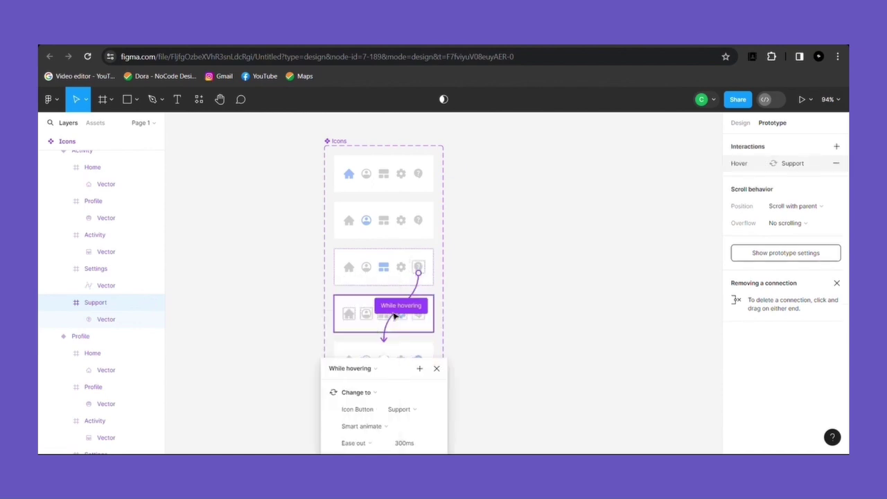
left_click(437, 369)
In the Settings variant, link the Profile, Activity and Support icons to their variants while hovering.
left_click(347, 312)
left_click(365, 312)
left_click_drag(372, 313, 367, 236)
left_click(350, 261)
left_click(352, 289)
left_click(435, 265)
left_click(385, 313)
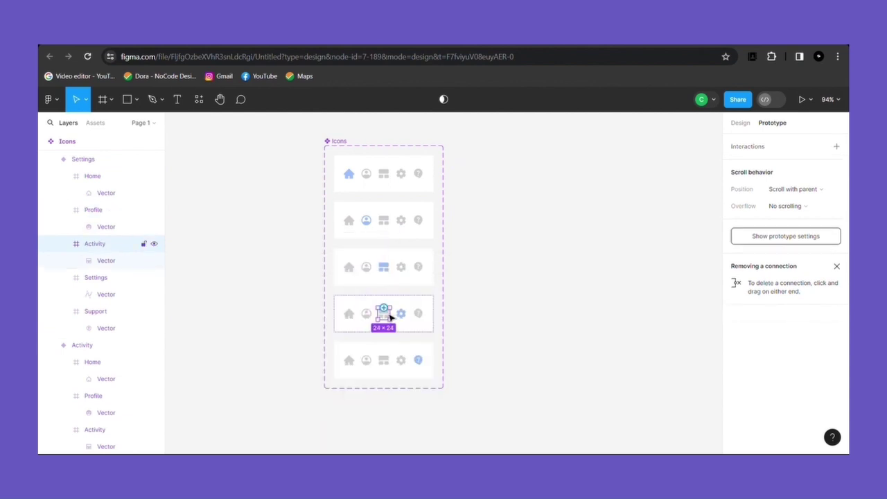
left_click_drag(384, 308, 388, 275)
left_click(350, 311)
left_click(349, 331)
left_click(418, 312)
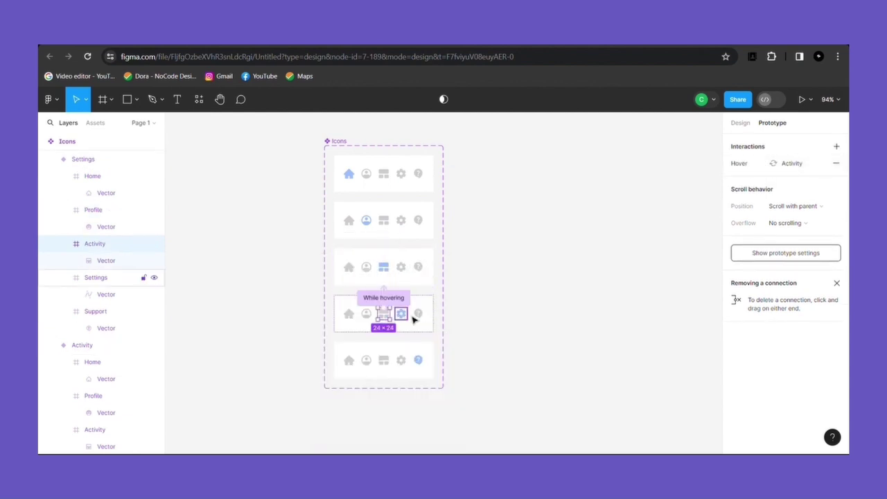
left_click(416, 314)
left_click_drag(417, 335, 377, 218)
left_click(333, 366)
left_click(360, 340)
left_click(439, 368)
In the Support variant, link the Profile, Activity and Settings icons to their variants while hovering.
left_click(350, 359)
left_click(365, 359)
left_click(359, 267)
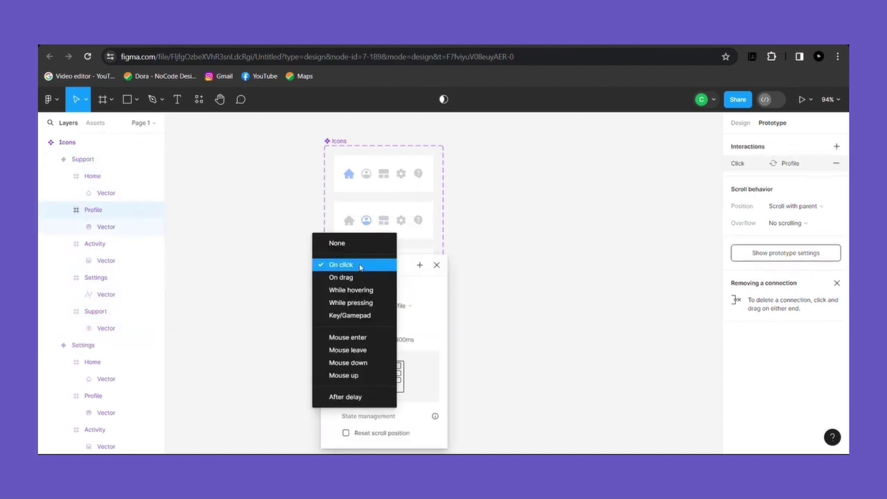
left_click(351, 289)
left_click(436, 265)
left_click(383, 360)
left_click_drag(383, 370, 399, 287)
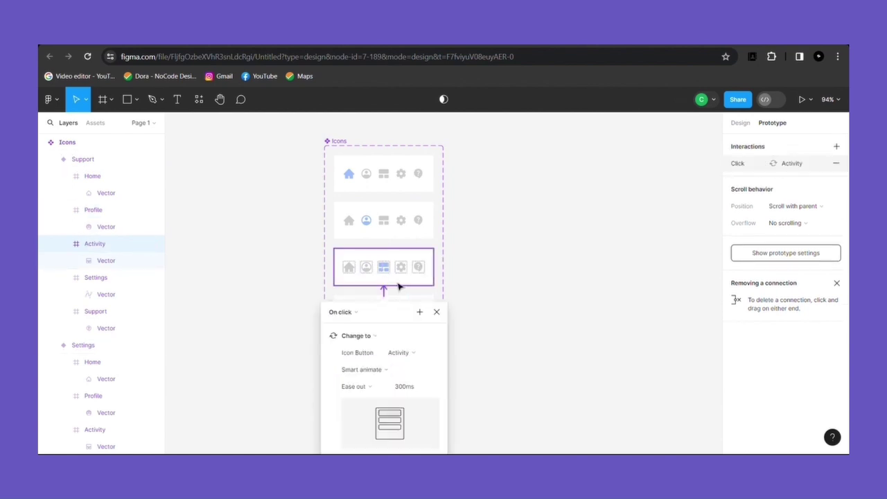
left_click(341, 311)
left_click(348, 330)
left_click(437, 312)
left_click(400, 360)
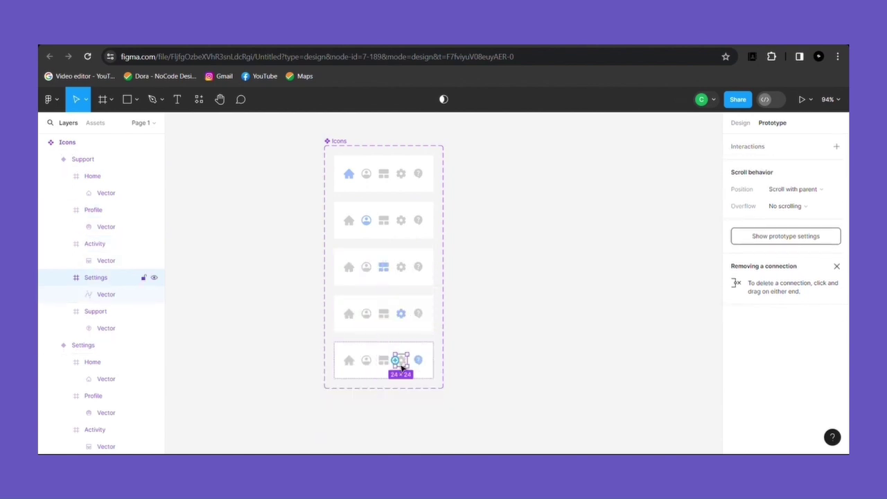
left_click_drag(400, 370, 381, 329)
left_click(343, 359)
left_click(348, 358)
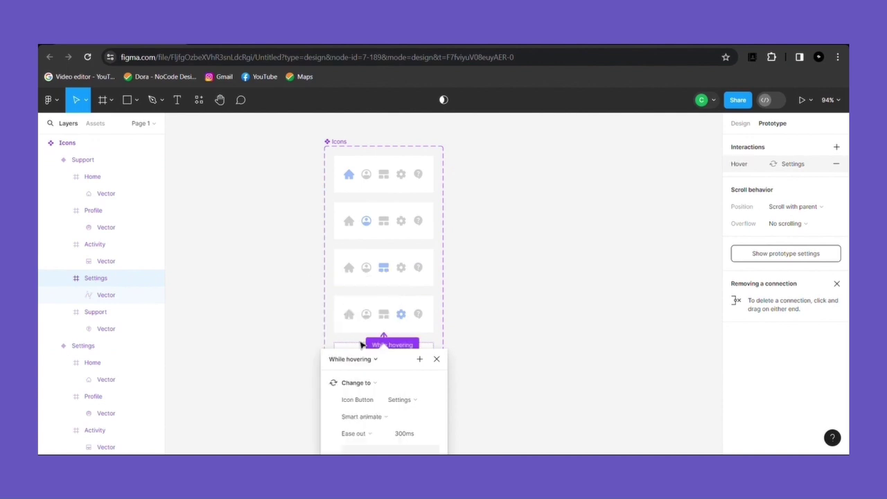
left_click(437, 358)
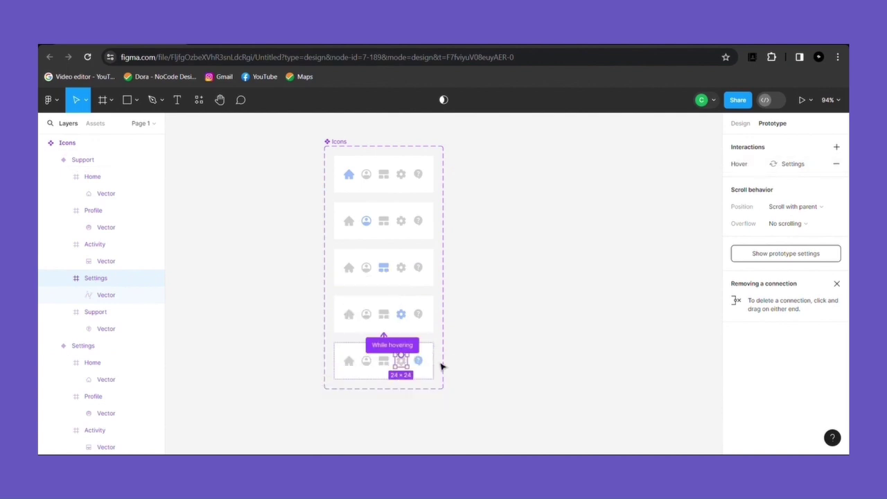
left_click(453, 354)
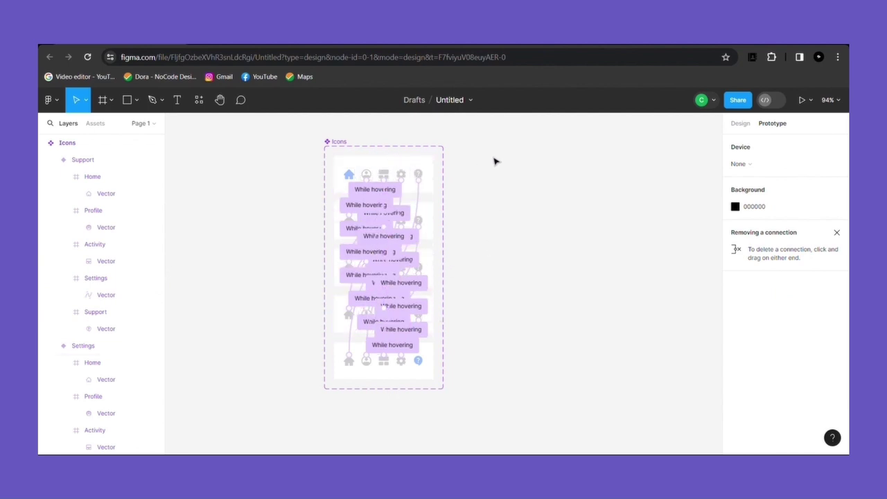
Draw a new frame beside the Icons set and resize it to 308×490.
key("f")
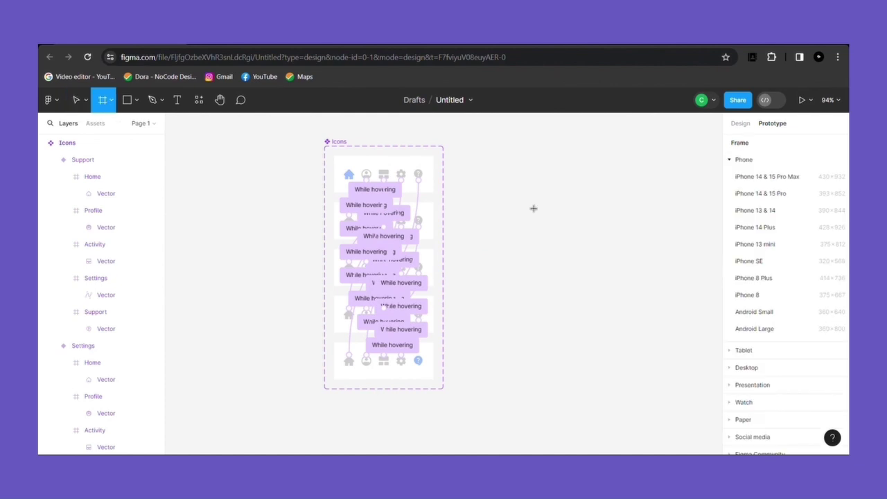
left_click(528, 203)
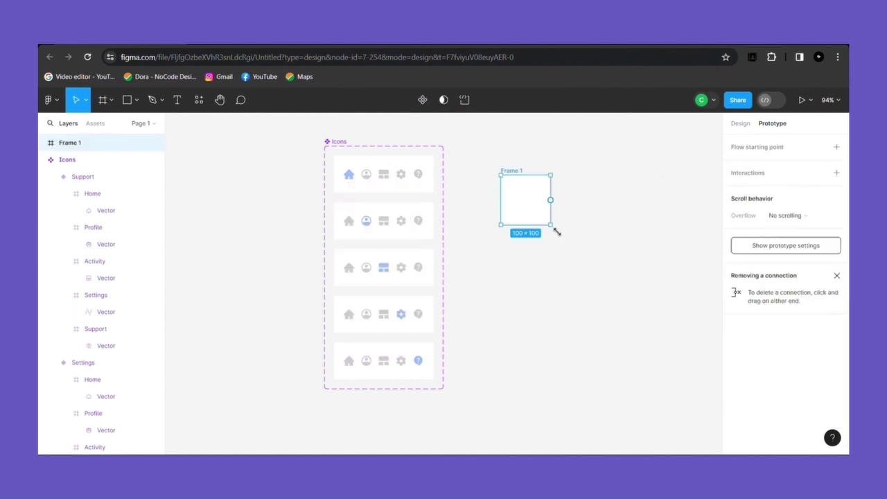
left_click_drag(559, 237, 570, 390)
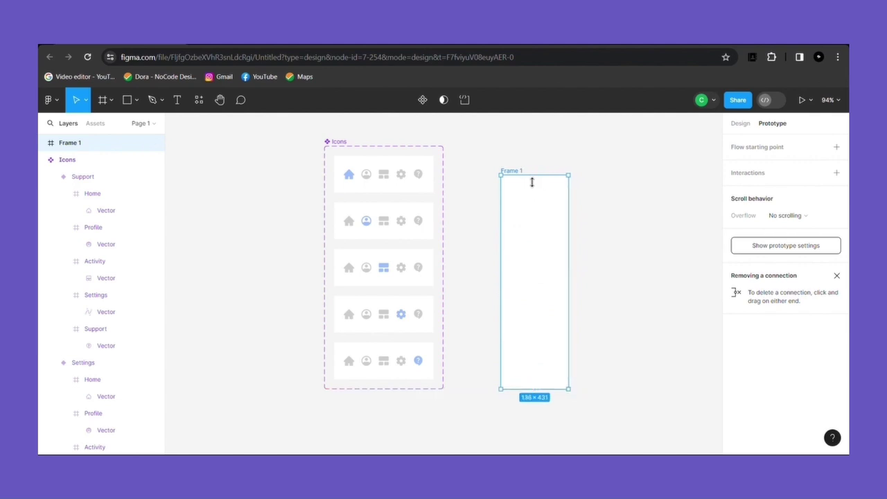
left_click_drag(529, 176, 529, 146)
left_click_drag(578, 209, 662, 223)
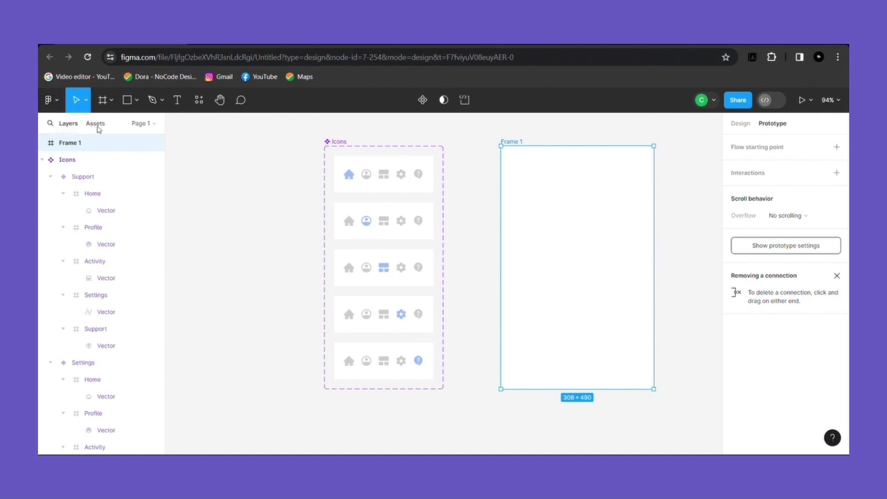
Rename the frame from Frame 1 to 'Sidebar Concept Navigation'.
double_click(510, 142)
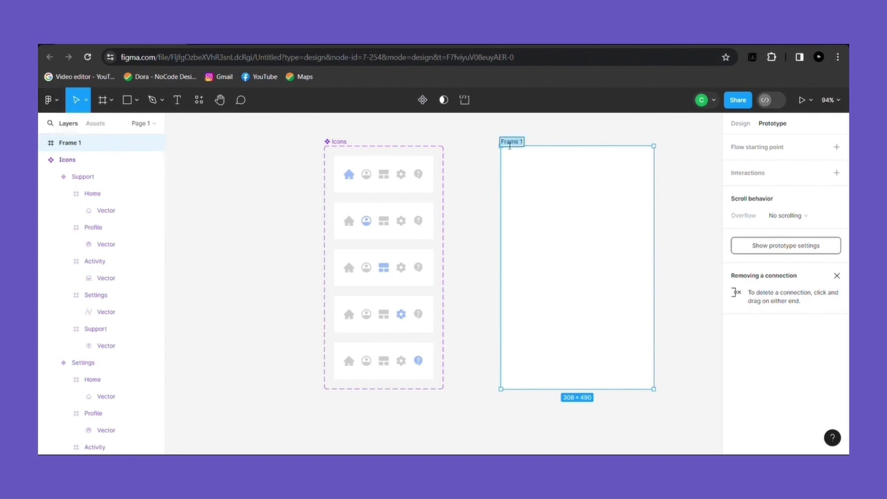
key("BackSpace")
type("Sidebar Cond")
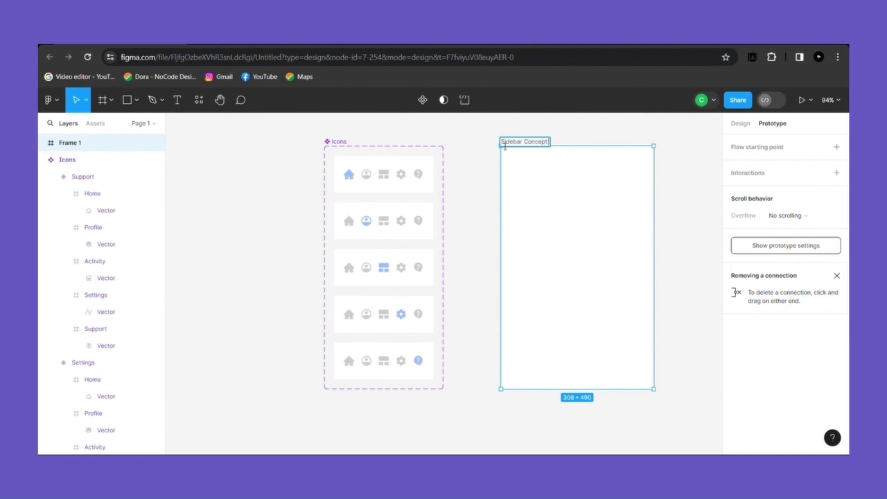
type("ept Navigation")
left_click(330, 226)
Collapse the child layers of the Home, Profile, Activity, Settings and Support variants in Layers.
left_click(342, 199)
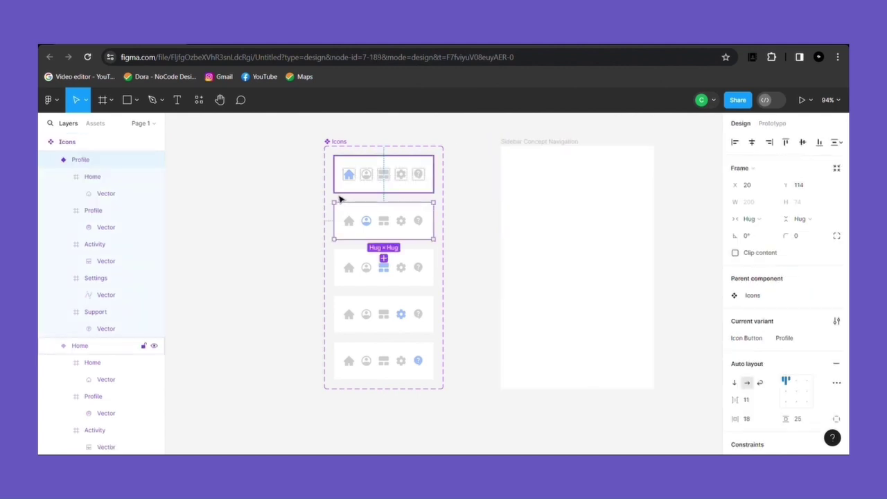
left_click(50, 160)
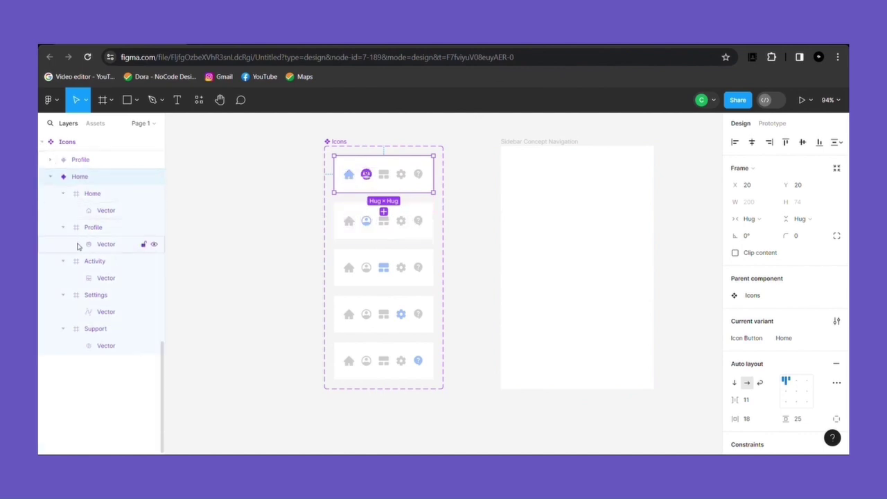
left_click(50, 177)
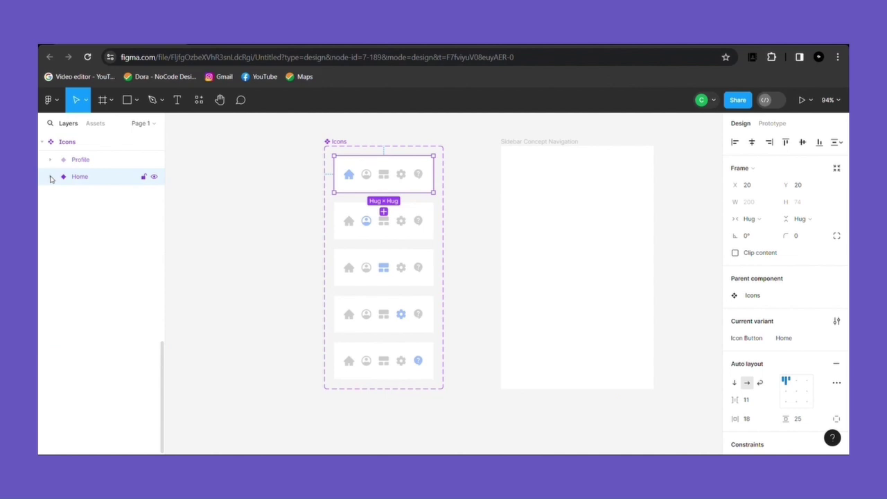
left_click(343, 217)
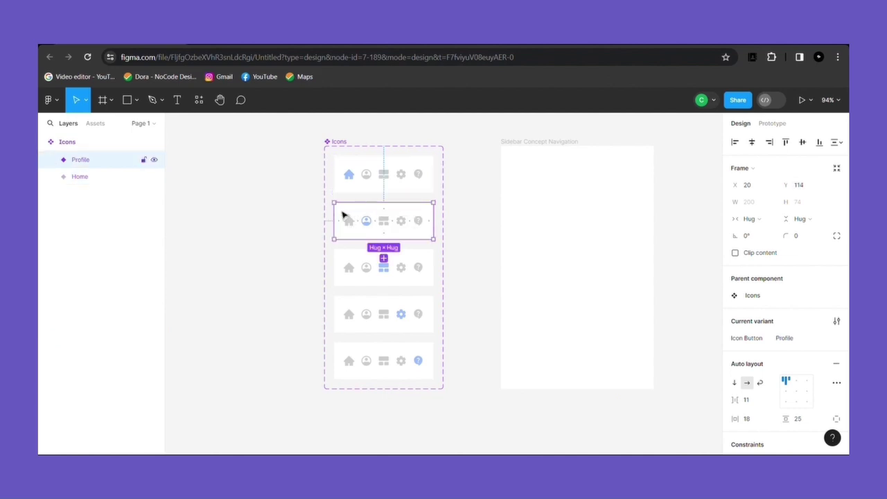
left_click(336, 189)
left_click(346, 270)
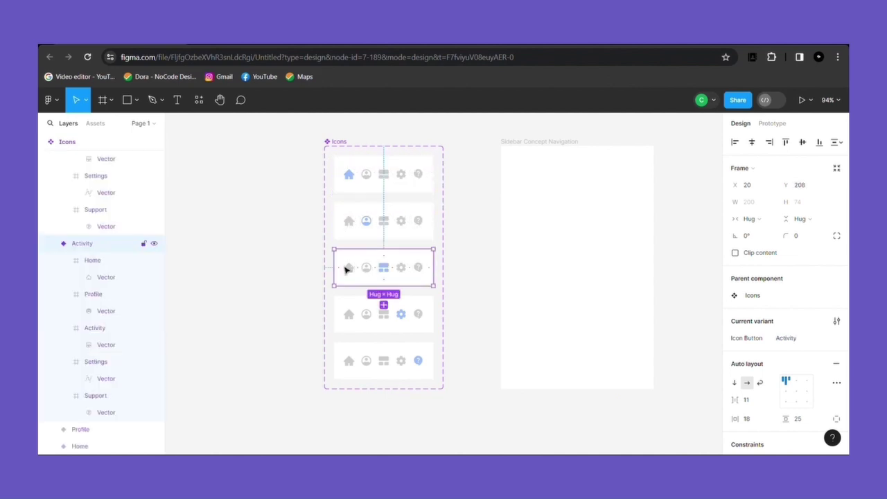
left_click(52, 243)
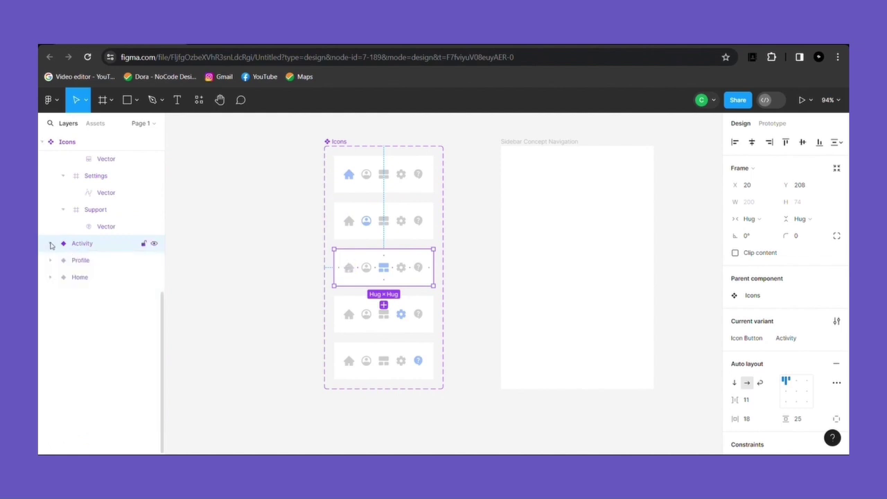
left_click(347, 306)
left_click(50, 226)
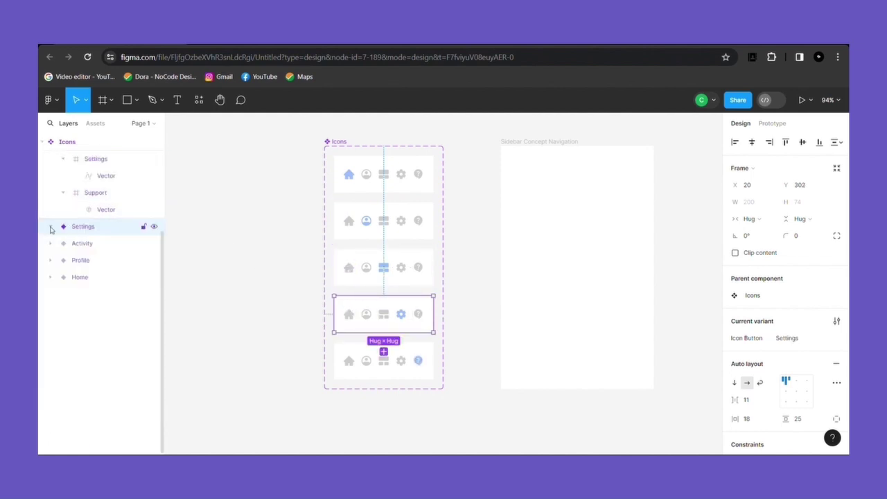
left_click(334, 357)
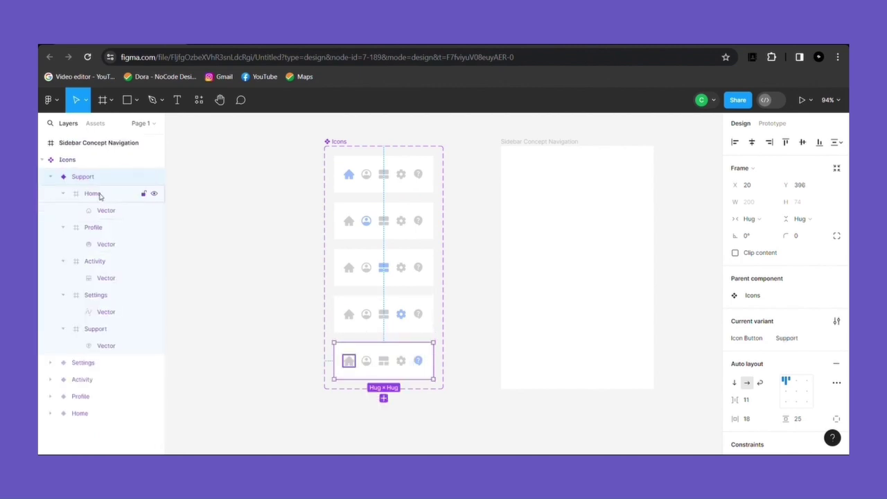
left_click(50, 177)
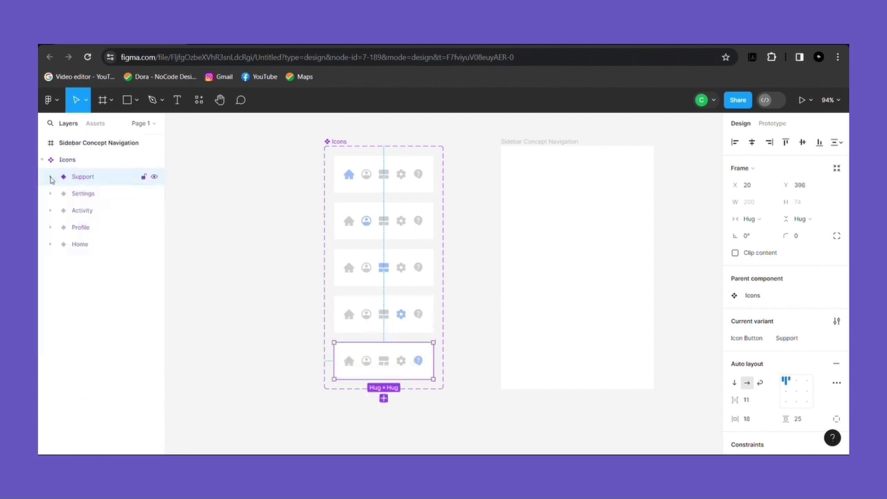
Set vertical auto layout direction on all five selected Icons variants.
left_click(83, 193, "shift")
left_click(83, 210, "shift")
left_click(89, 228, "shift")
left_click(96, 246, "shift")
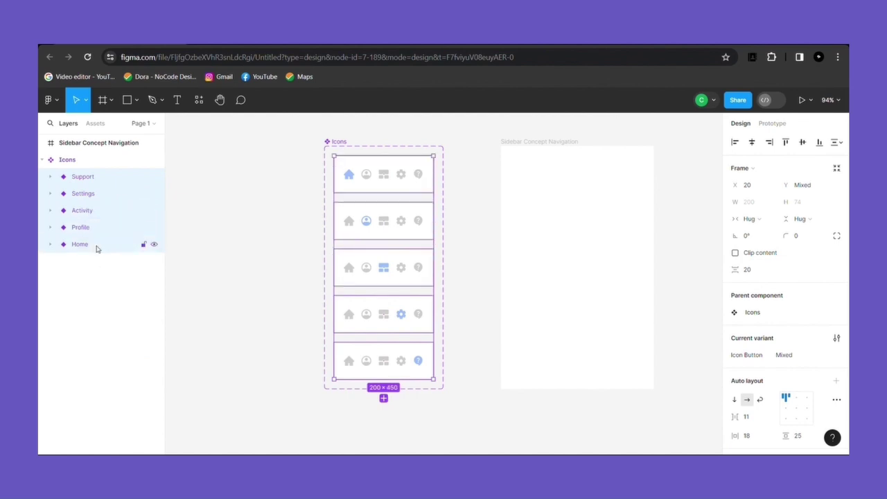
left_click(735, 400)
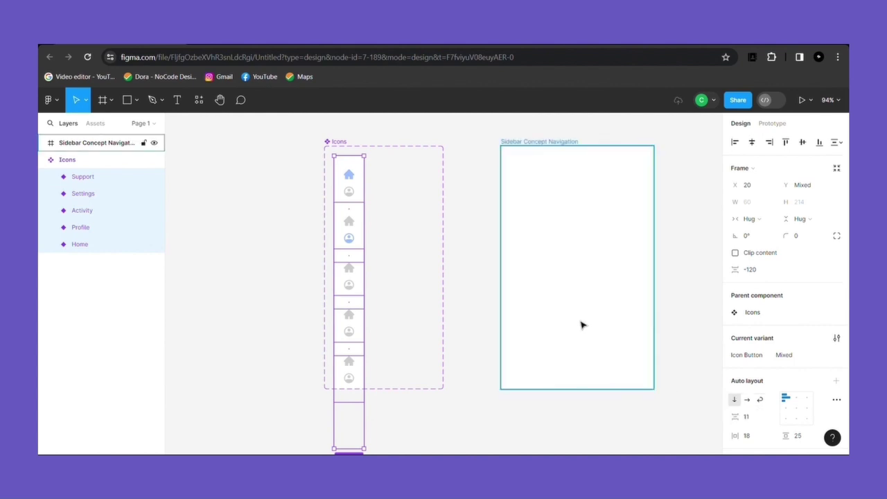
Stretch the Icons component set to 94×1166 so all vertical variants fit.
left_click(338, 142)
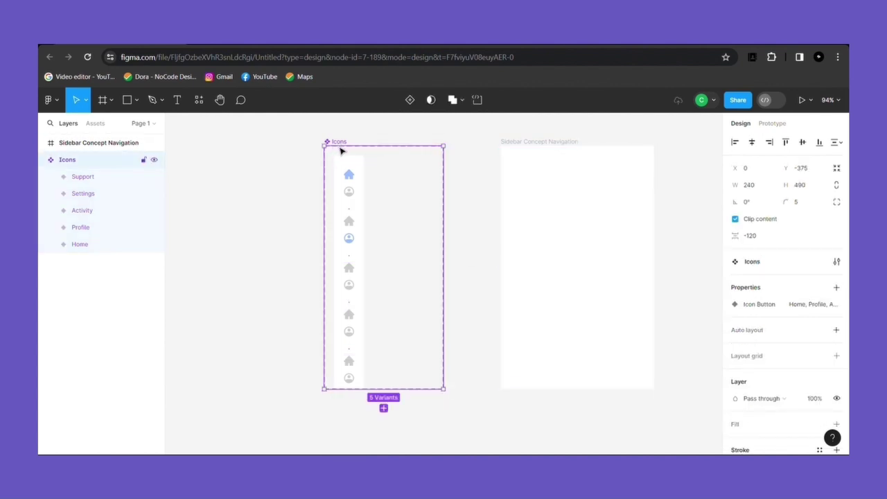
key("ctrl+z")
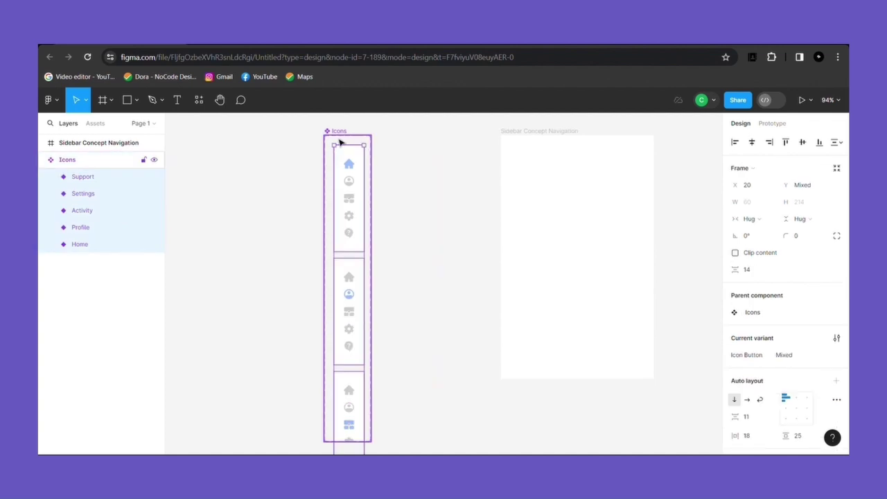
scroll(339, 142, "down", 10)
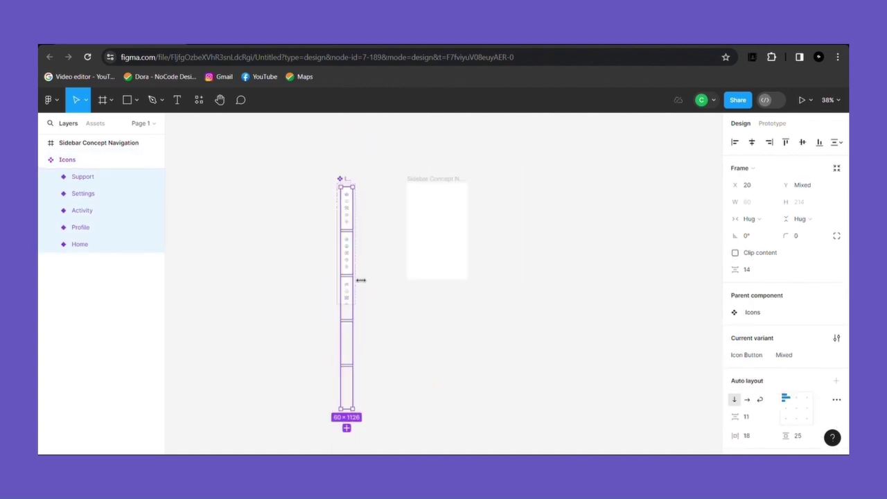
scroll(360, 281, "up", 3)
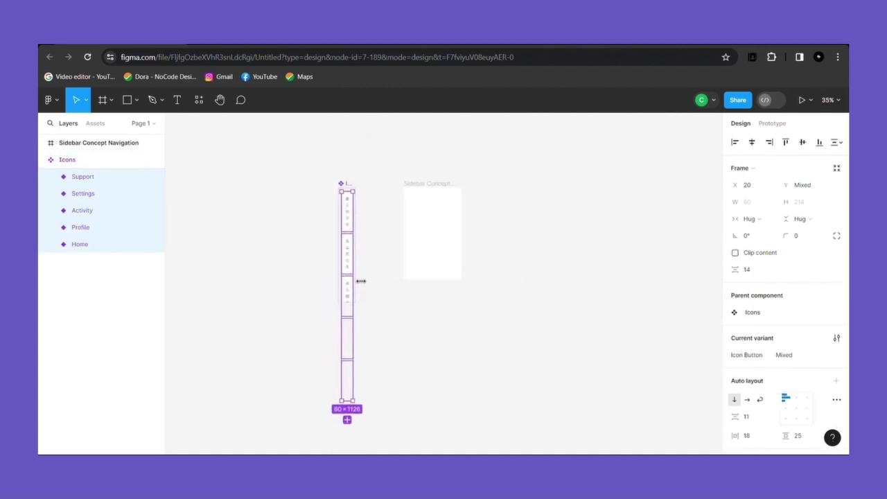
left_click(358, 188)
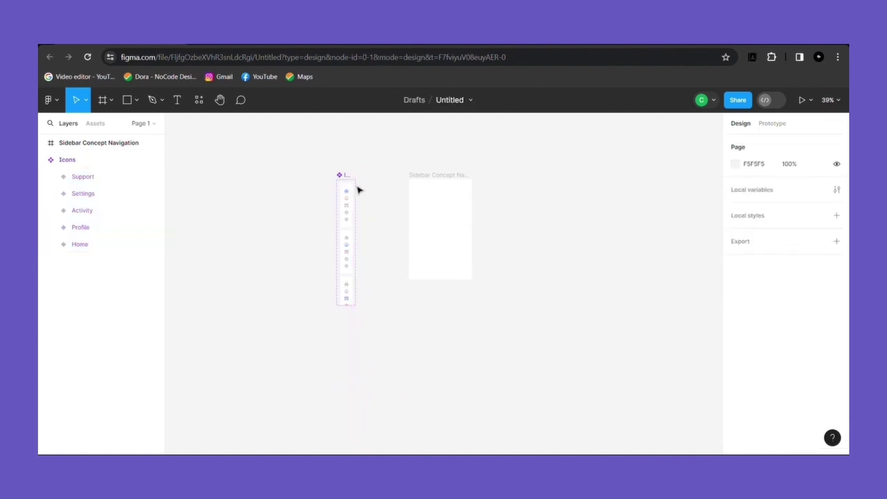
left_click(349, 182)
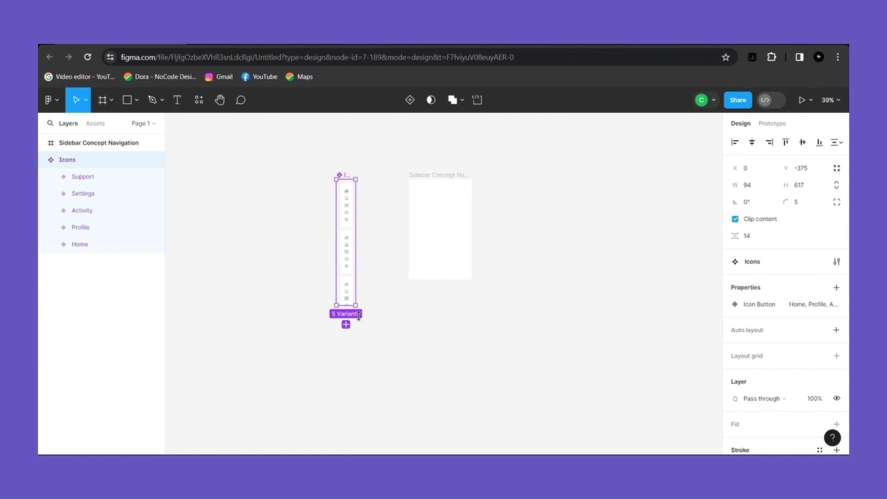
left_click_drag(358, 317, 367, 424)
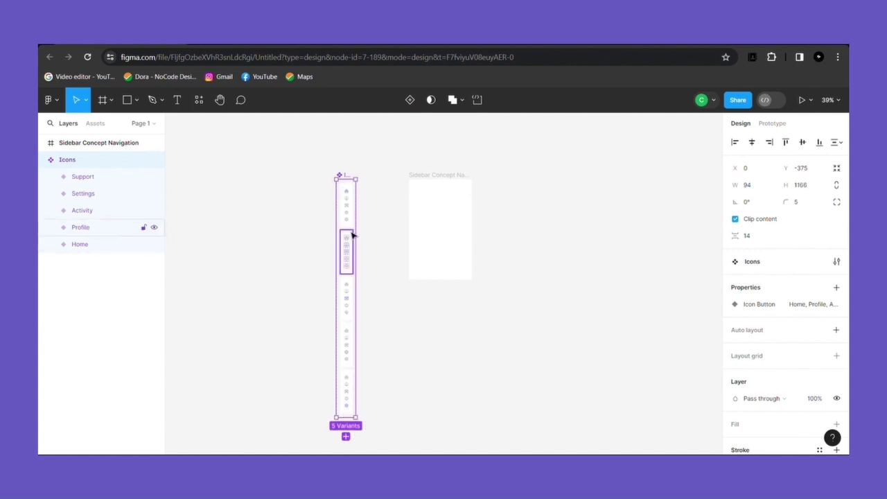
Move the Icons set up beside the Sidebar frame and show the local components library.
left_click_drag(352, 234, 396, 180)
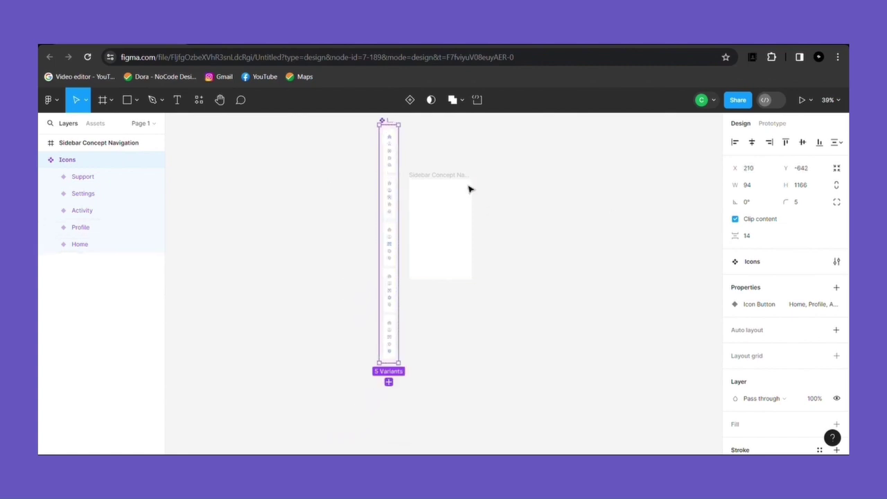
left_click(96, 123)
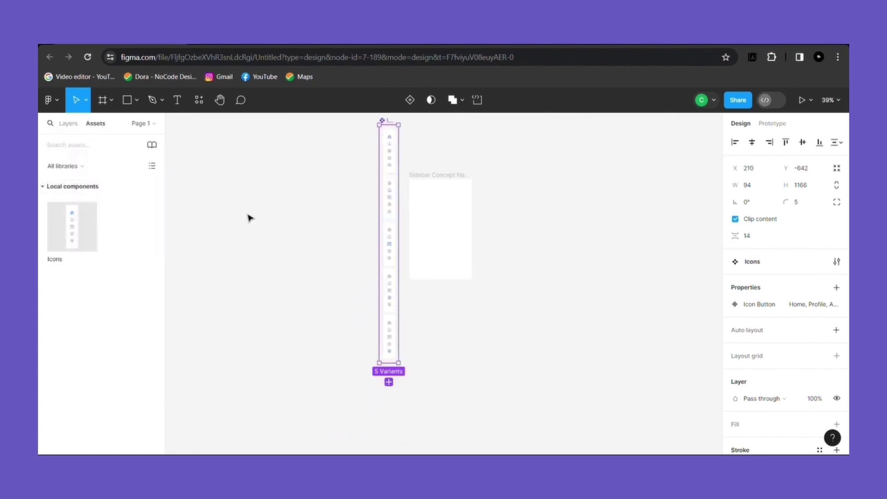
Shift the Sidebar Concept Navigation frame right and place a centred Icons instance inside it.
scroll(434, 226, "up", 5)
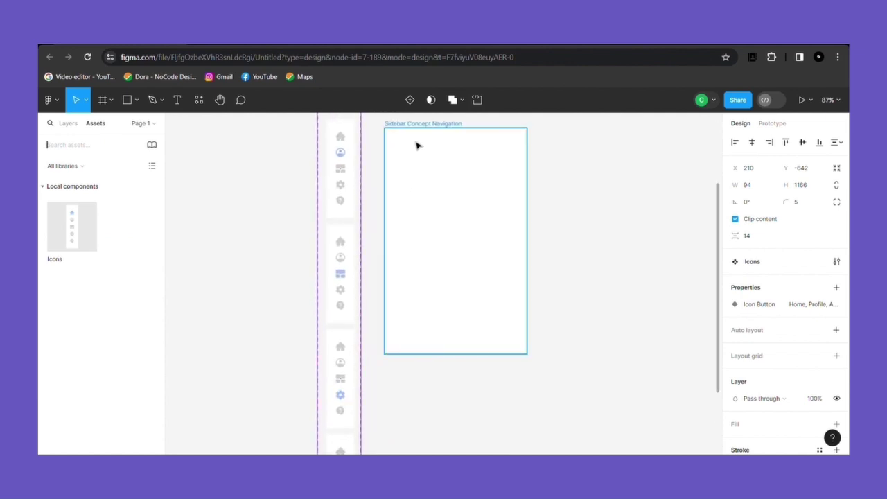
left_click_drag(440, 160, 471, 159)
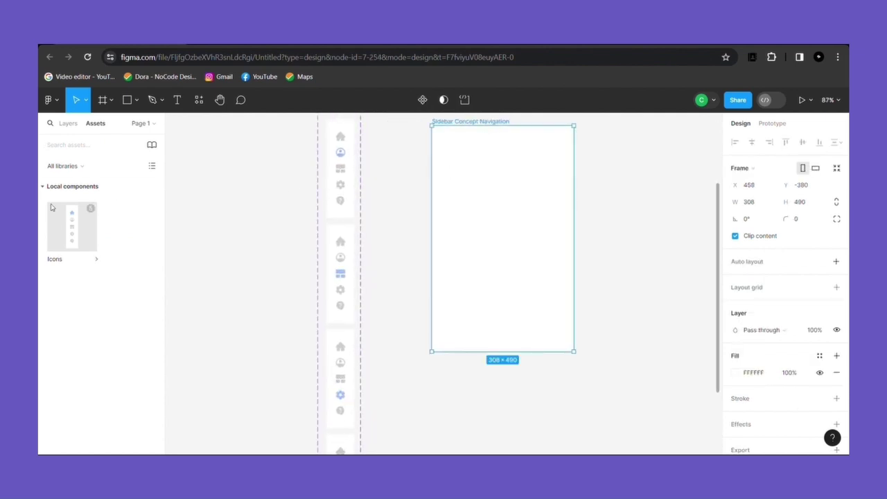
left_click_drag(59, 219, 504, 218)
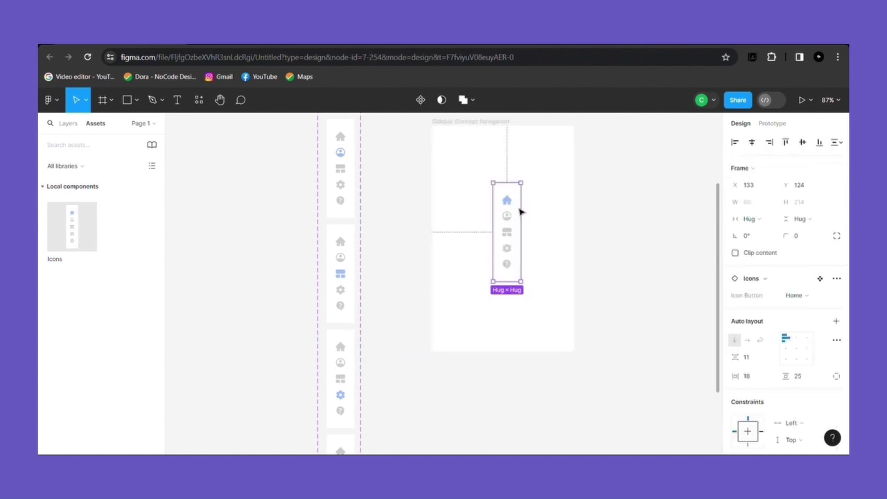
left_click_drag(519, 214, 514, 209)
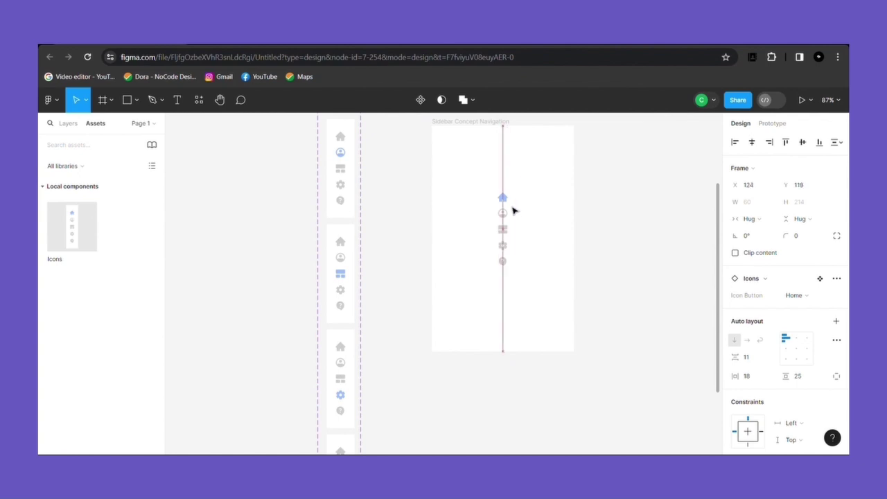
Make the Sidebar Concept Navigation frame the Flow 1 starting point.
left_click(467, 125)
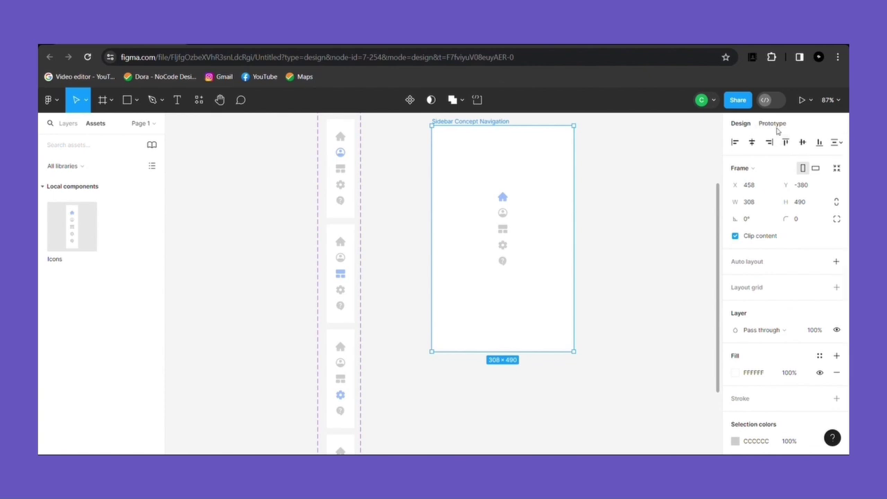
left_click(774, 125)
left_click(765, 148)
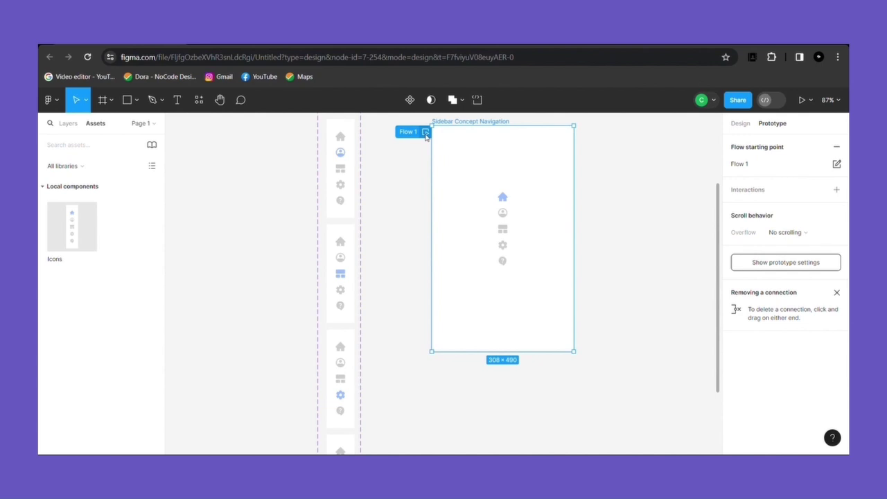
Preview the Flow 1 prototype and show the preview's viewing options menu.
left_click(426, 132)
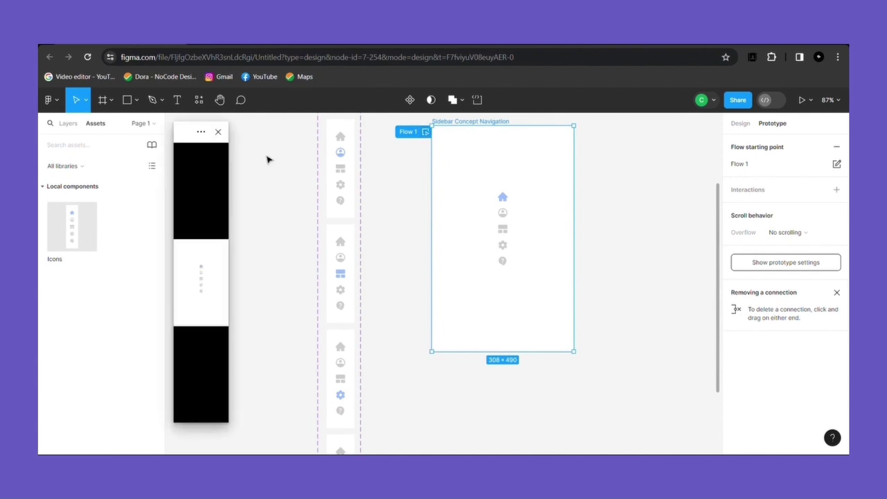
left_click(201, 132)
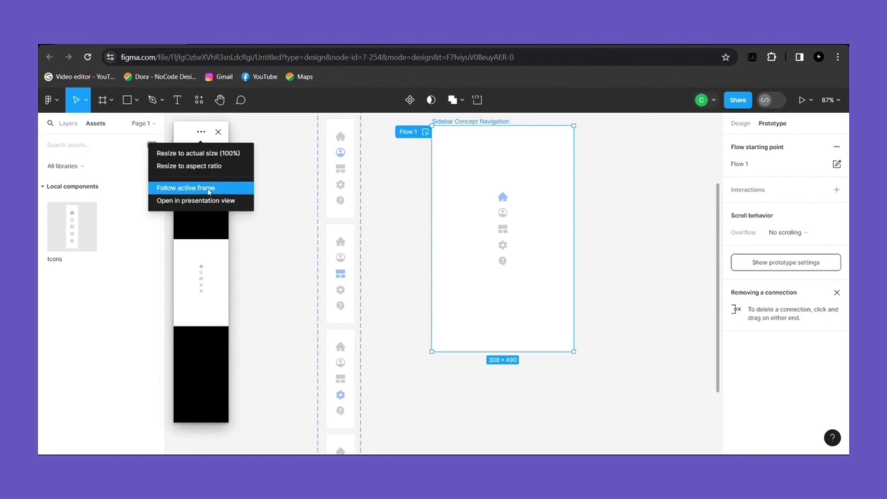